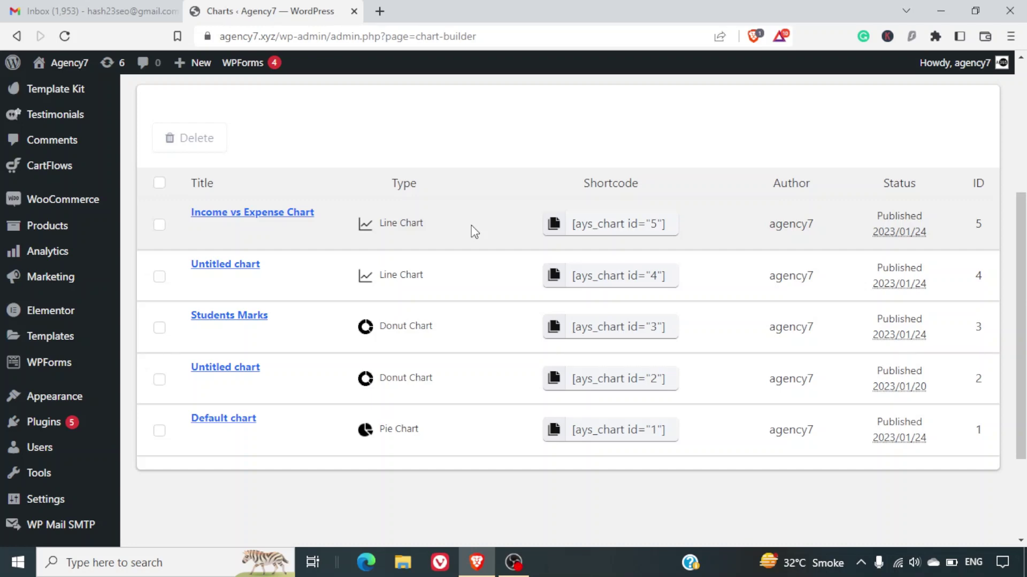
From the Chart Builder charts list, start a new chart with Add New.
scroll(472, 227, up, 3)
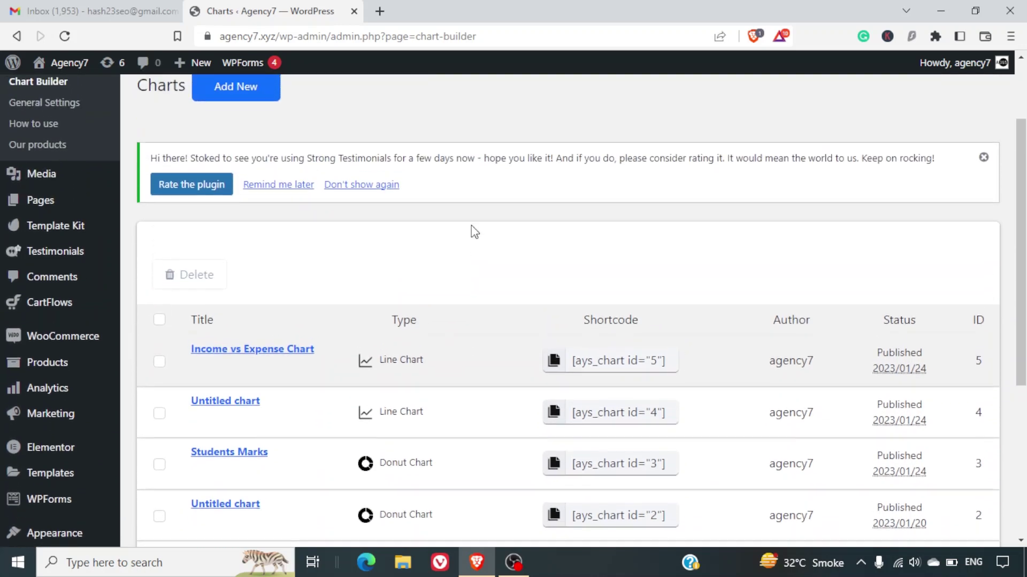
scroll(470, 226, up, 2)
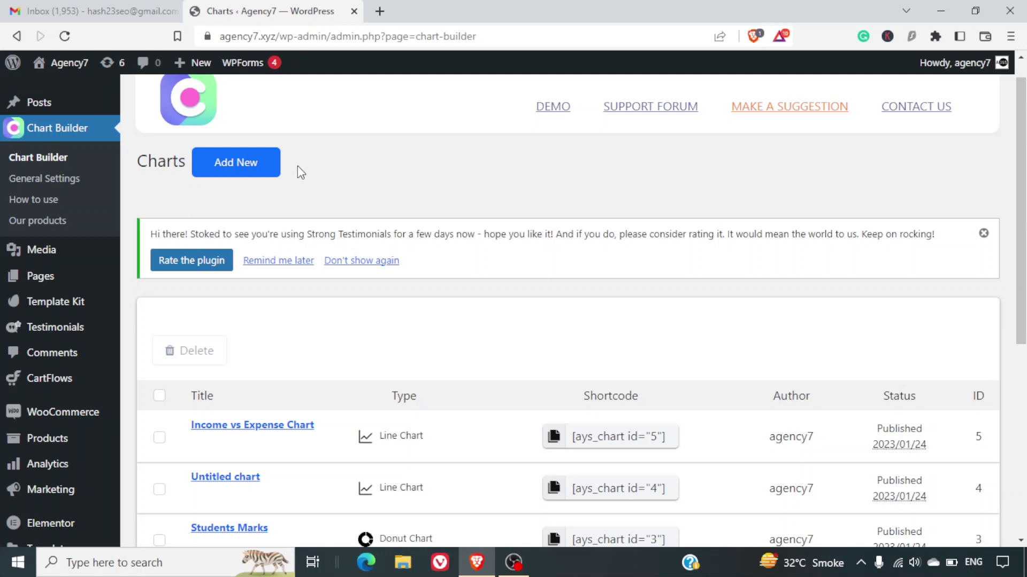
click(264, 174)
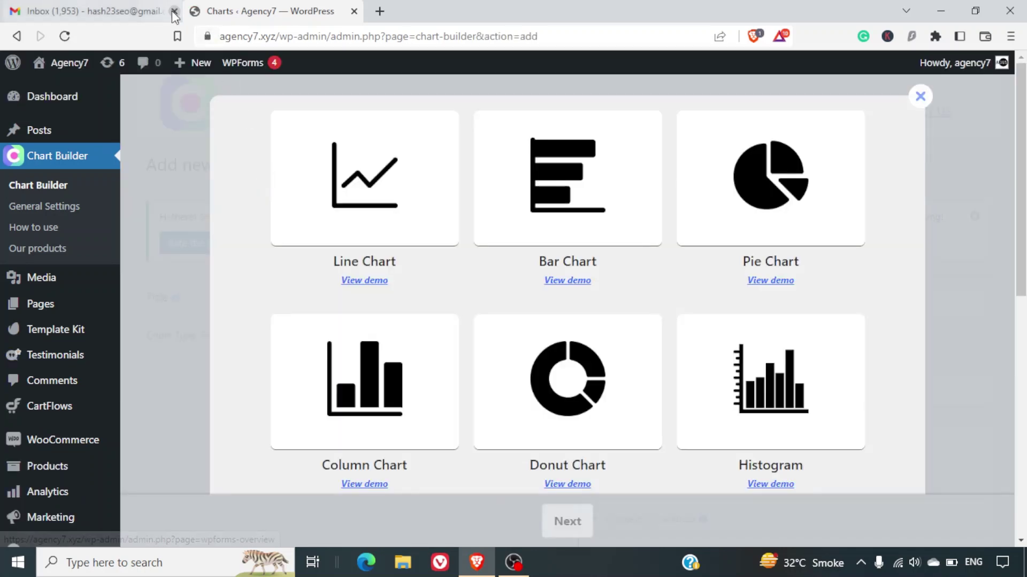
Close the Gmail tab, pick Column Chart as the chart type and continue to the editor.
click(174, 11)
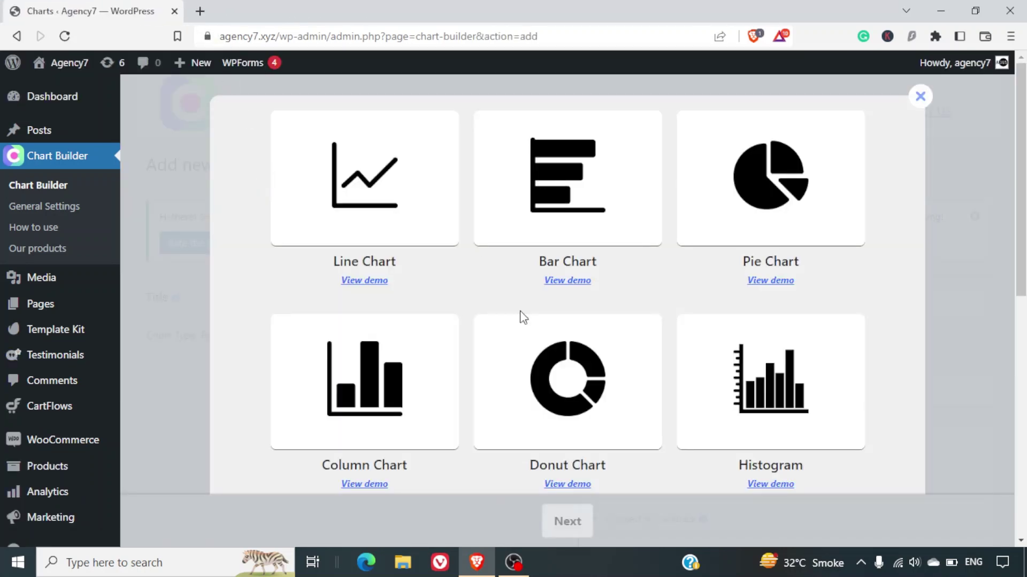
scroll(521, 319, down, 3)
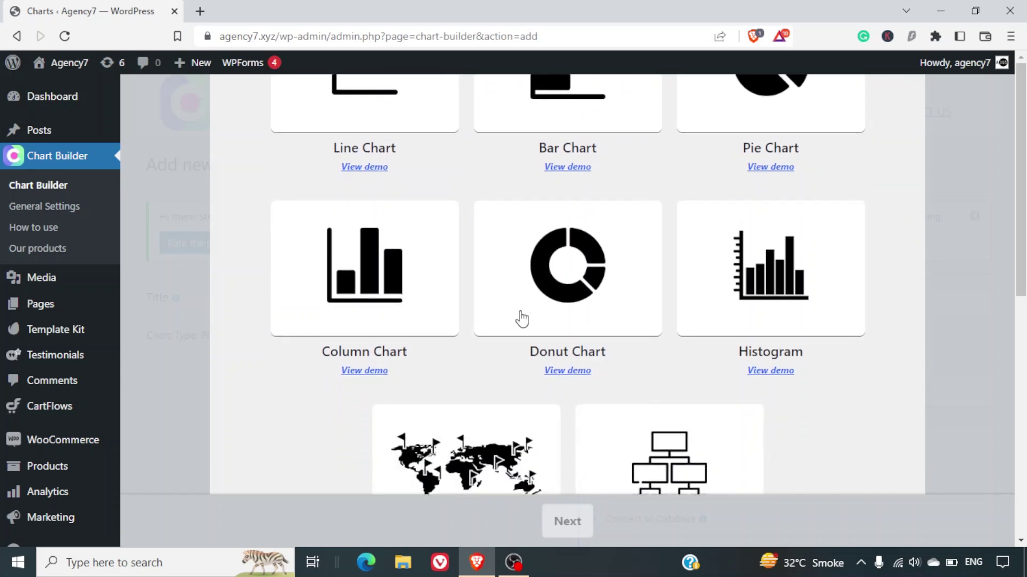
scroll(521, 319, up, 3)
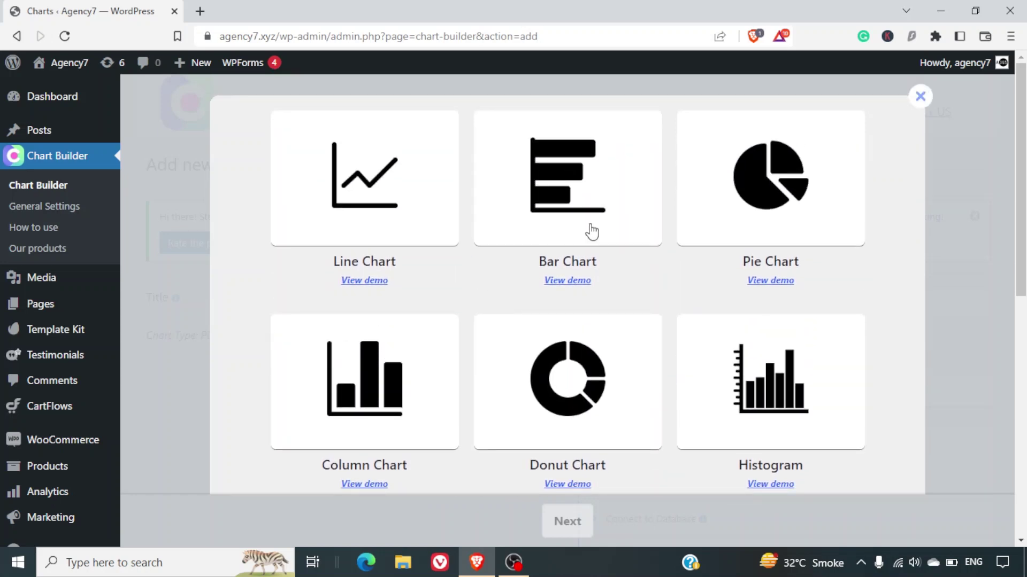
scroll(694, 266, down, 4)
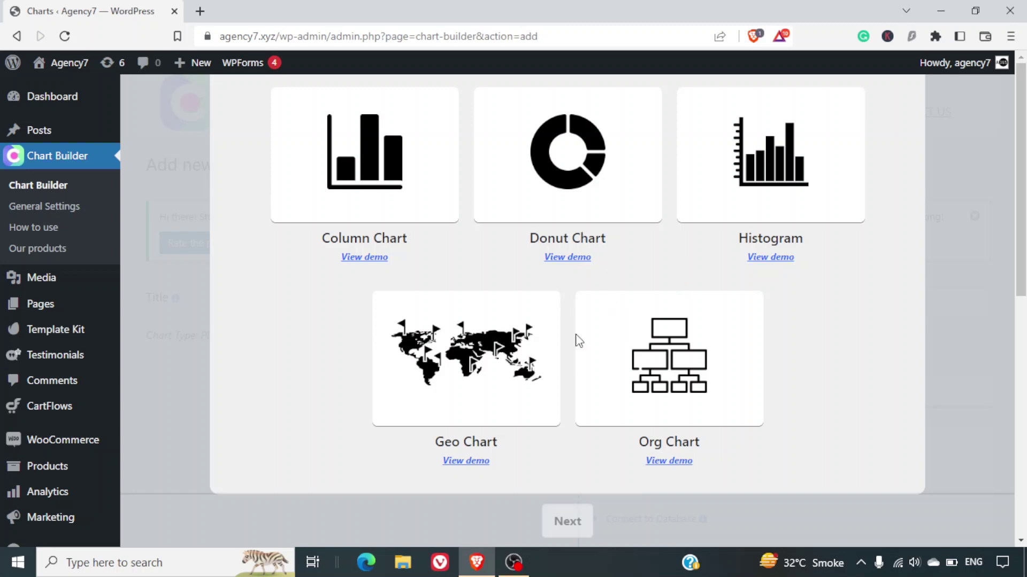
scroll(615, 344, up, 4)
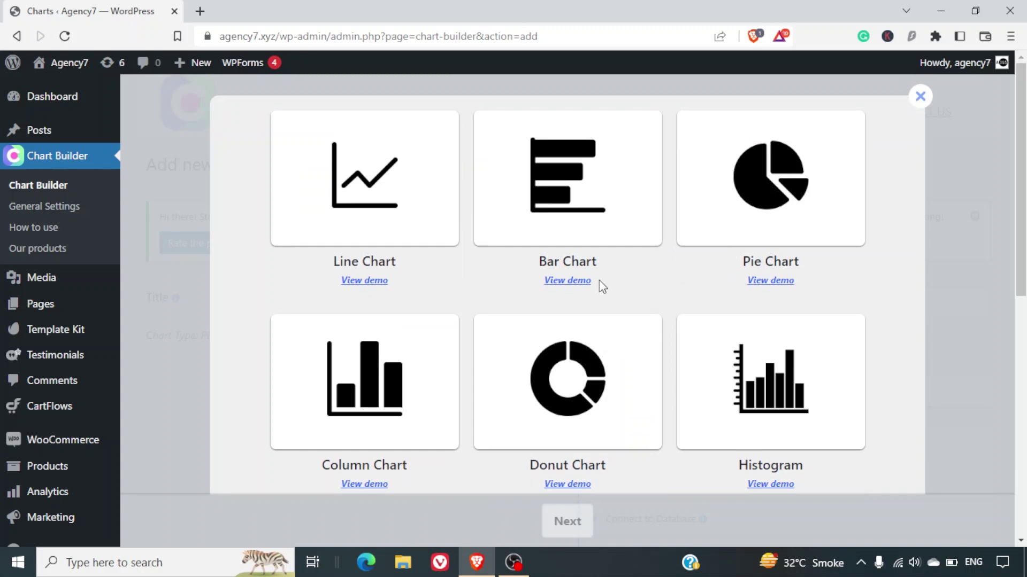
click(401, 351)
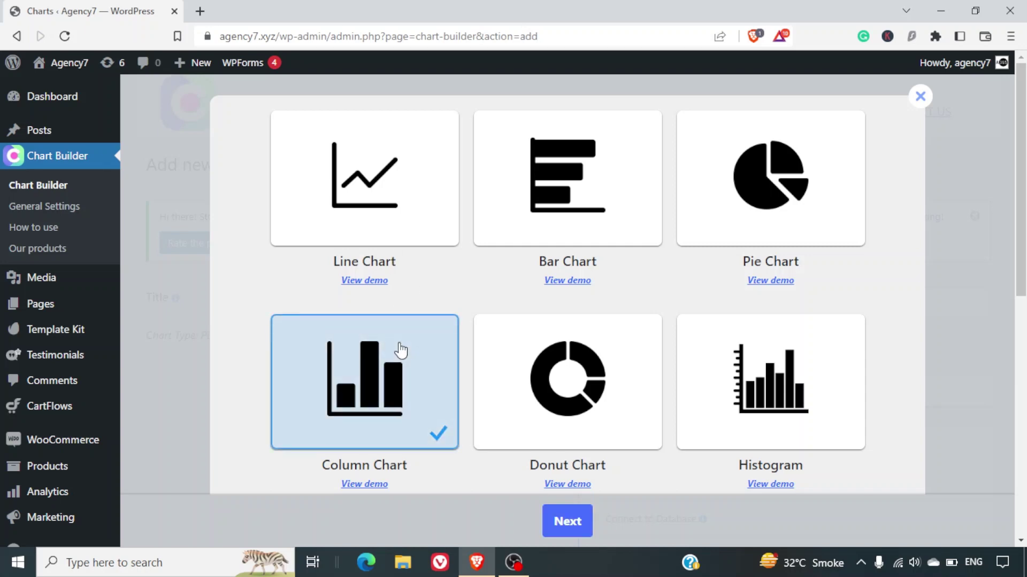
click(575, 531)
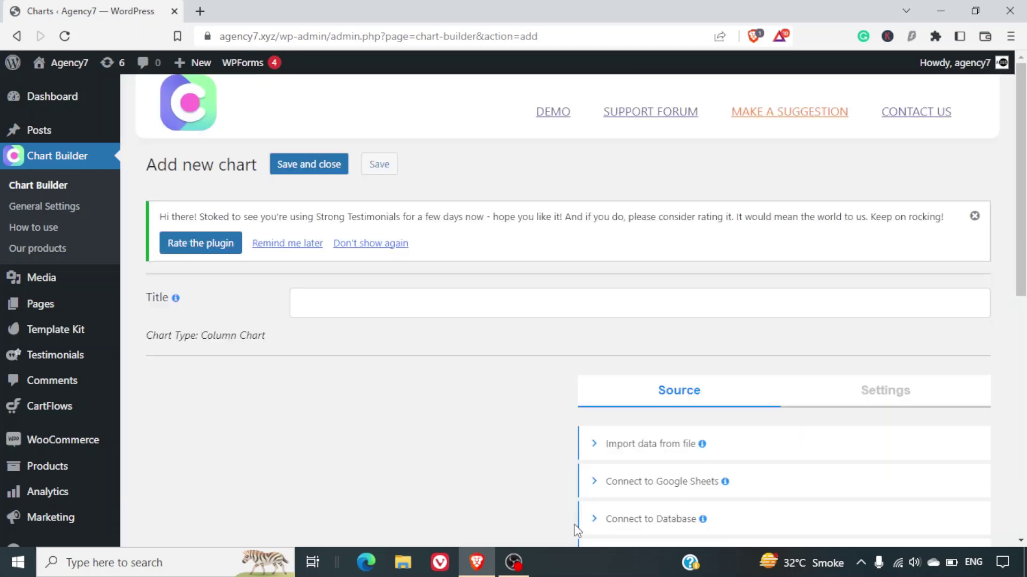
Refresh the preview from the sample data and add a third column to the manual data table.
scroll(573, 449, down, 4)
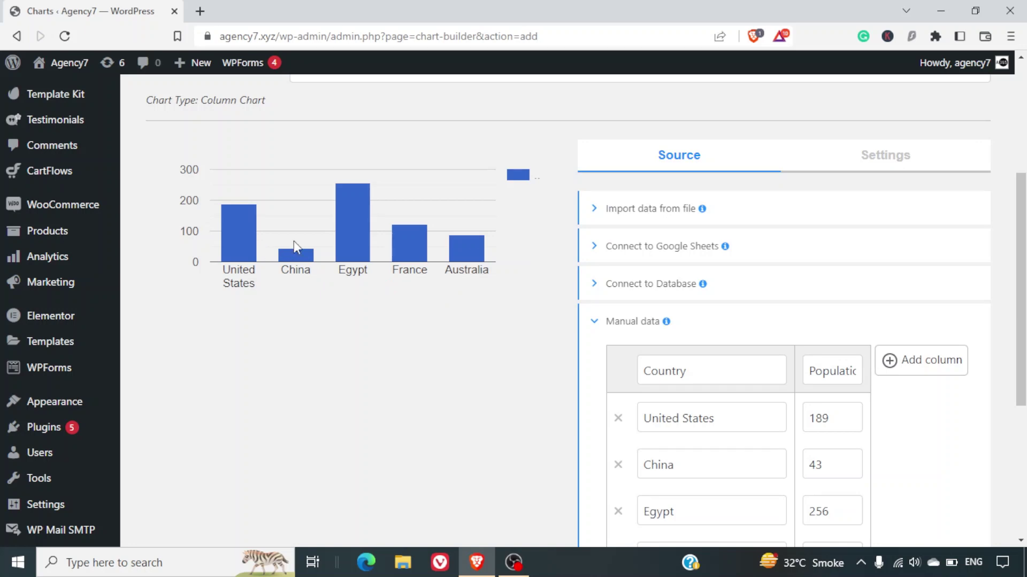
scroll(622, 423, down, 5)
click(622, 423)
scroll(623, 427, down, 3)
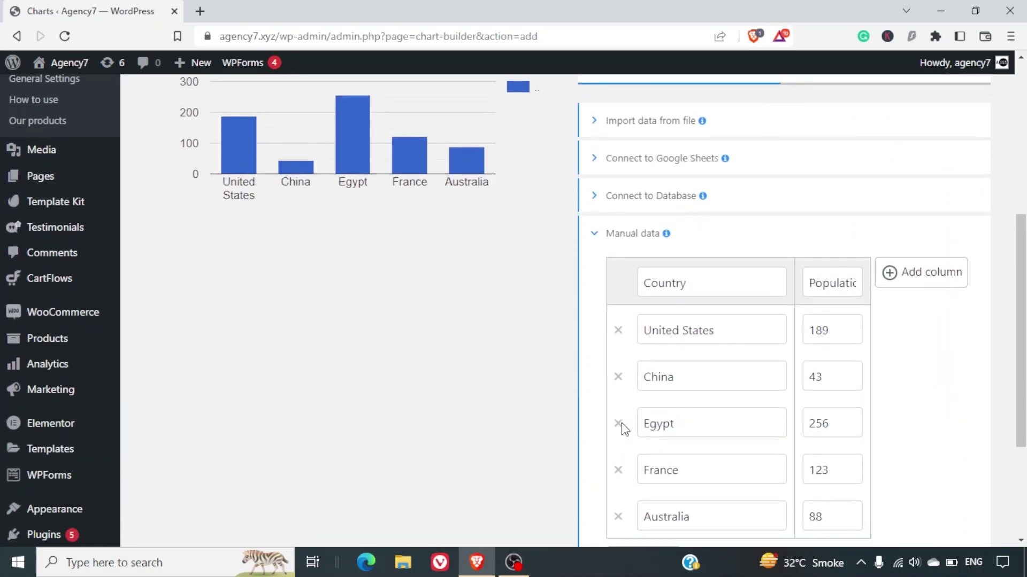
scroll(623, 428, down, 2)
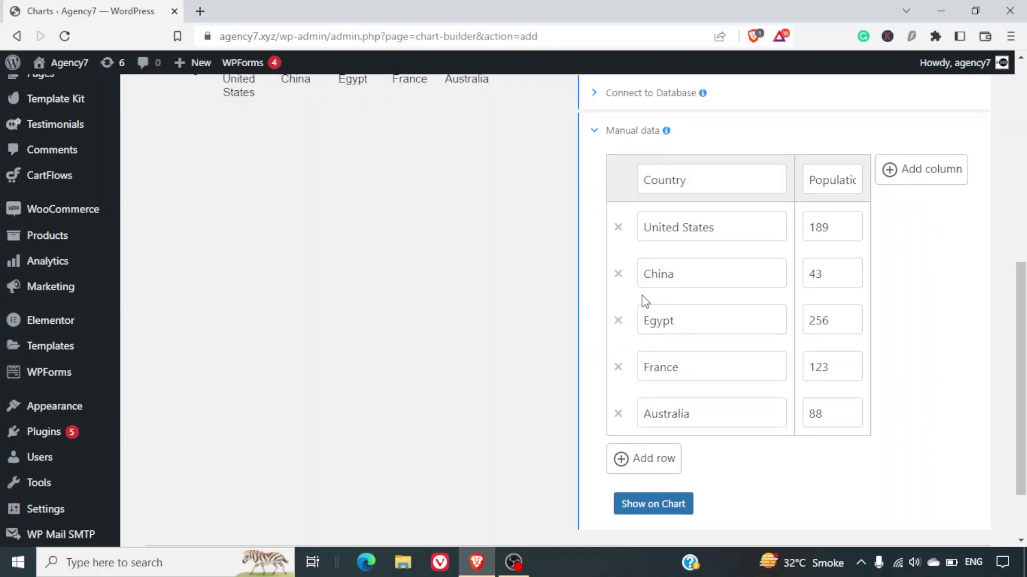
click(627, 132)
click(626, 132)
click(935, 181)
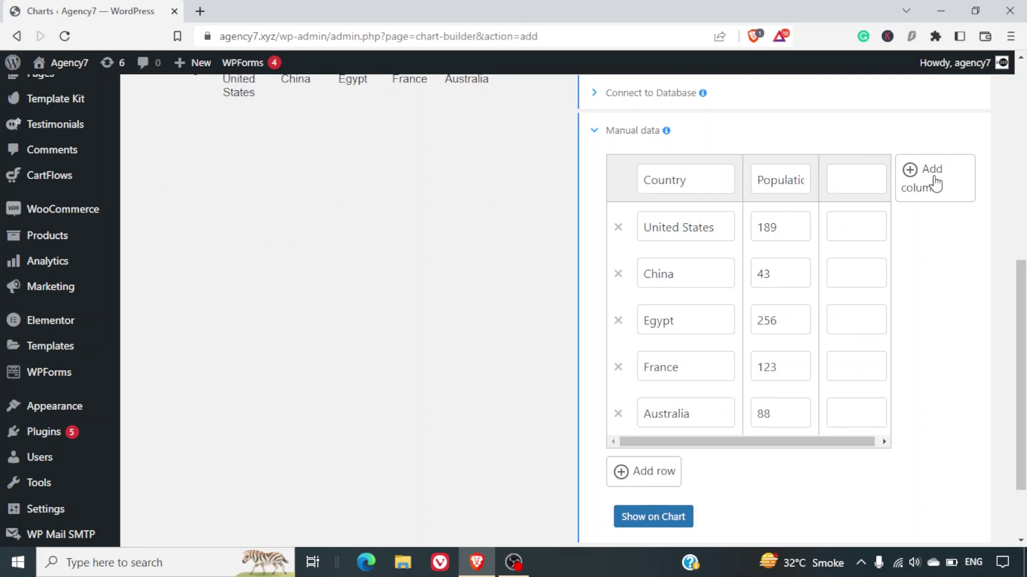
Rename the data table headers to Months, Income and Expenses.
click(654, 472)
double_click(767, 183)
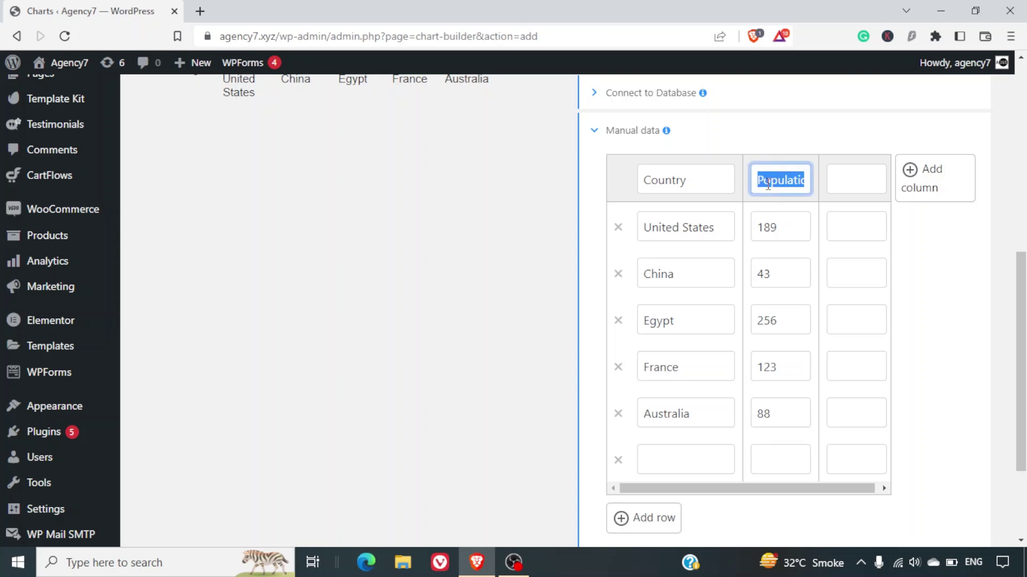
double_click(670, 172)
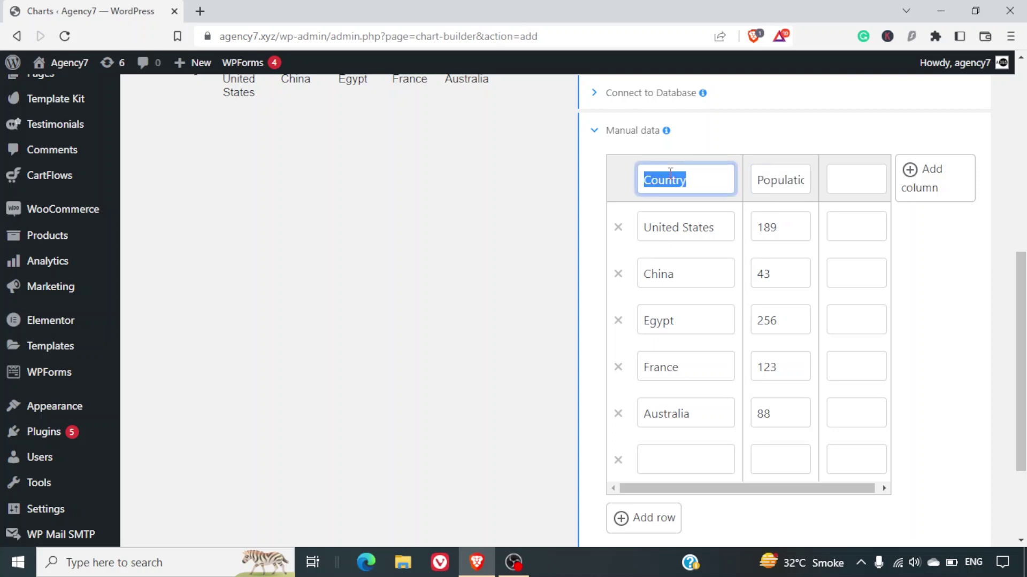
text(Months)
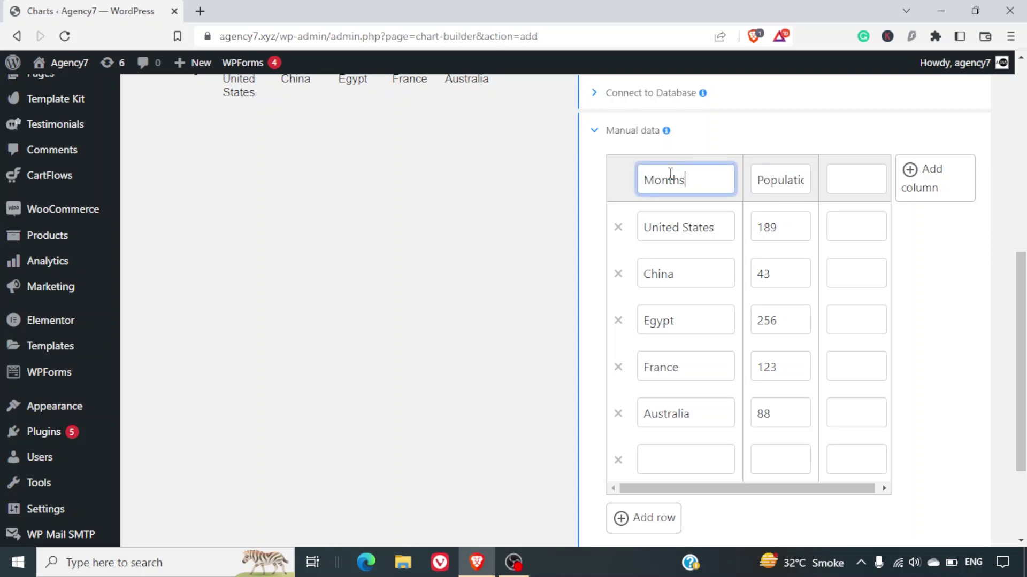
key(Tab)
text(Incon)
text(e)
key(Tab)
text(Expes)
key(BackSpace)
text(nses)
key(Tab)
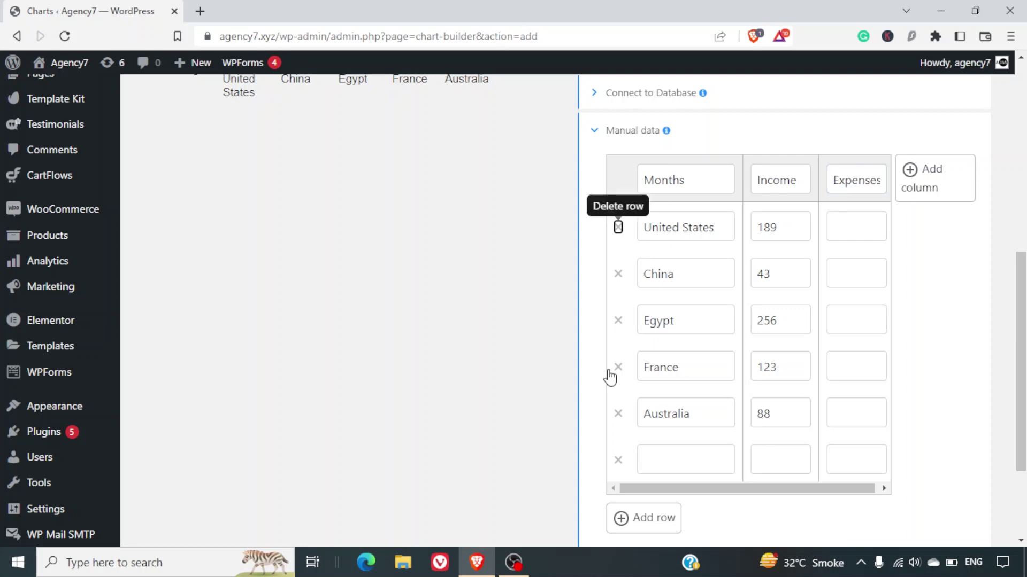
Delete the empty last row and the Australia and France rows.
click(617, 460)
click(618, 415)
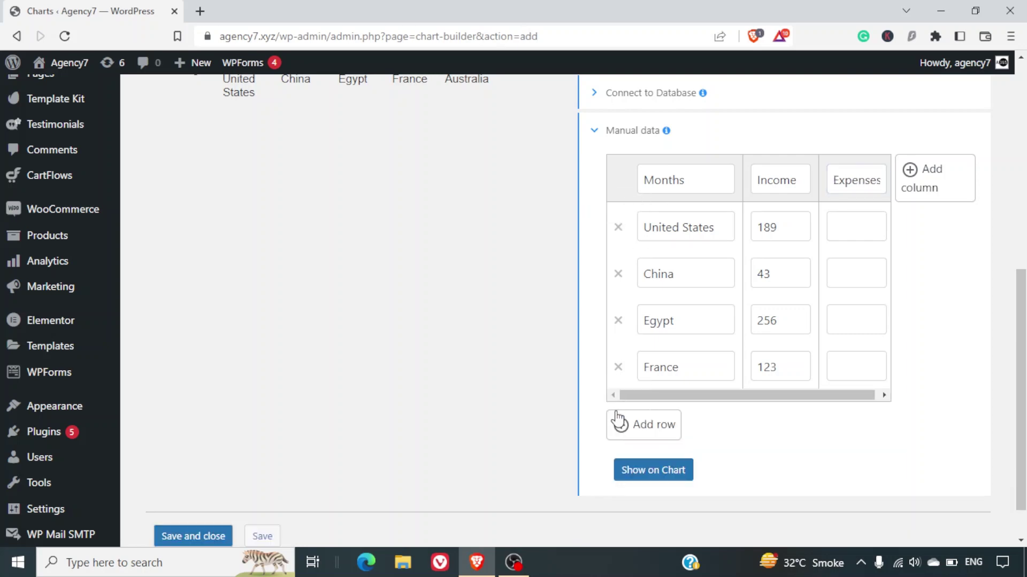
click(617, 367)
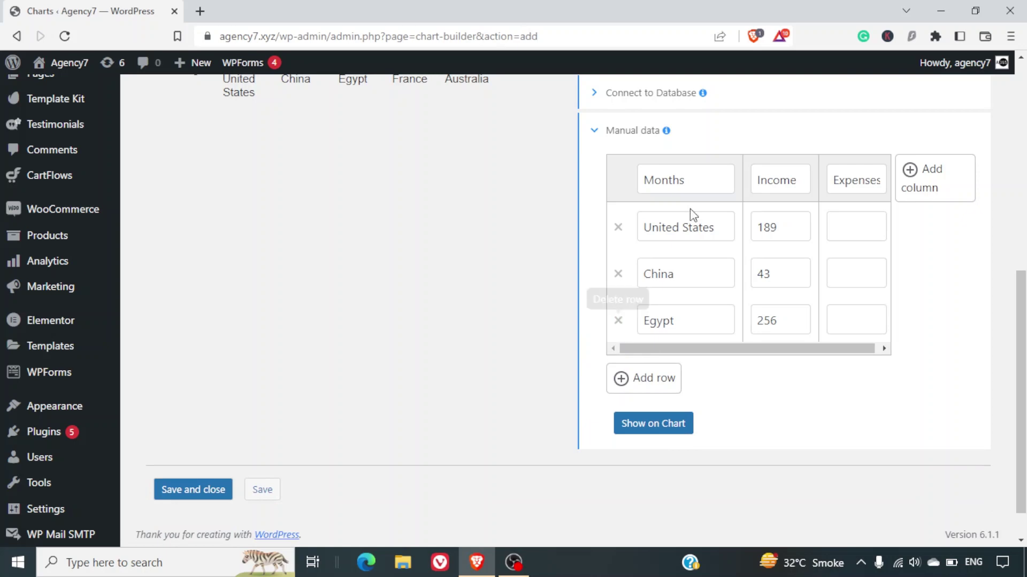
Fill the first row with Jan, Income 100 and Expenses 80.
triple_click(672, 222)
text(M)
key(BackSpace)
text(Jany)
key(Tab)
text(100)
key(Tab)
text(80)
key(Tab)
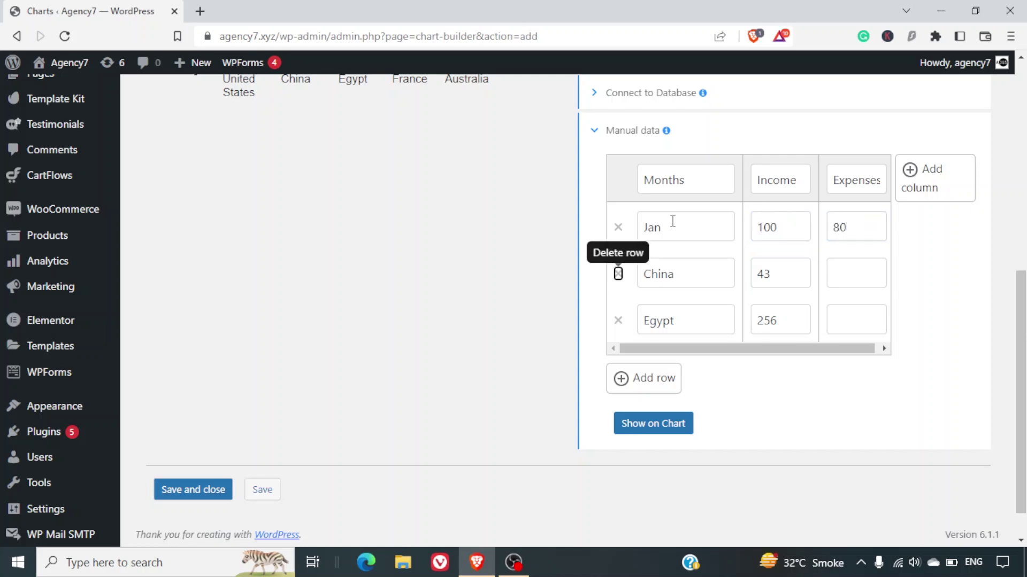
key(Tab)
Enter Feb (120/100) and March (150/100), then refresh the chart preview.
text(Feb)
key(Tab)
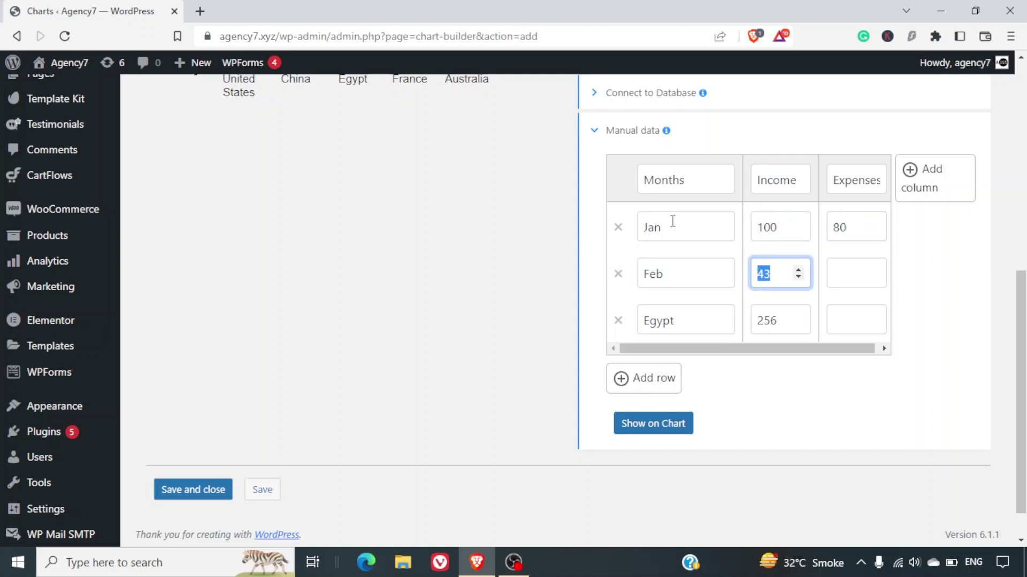
text(120)
key(Tab)
text(100)
key(Tab)
key(Tab)
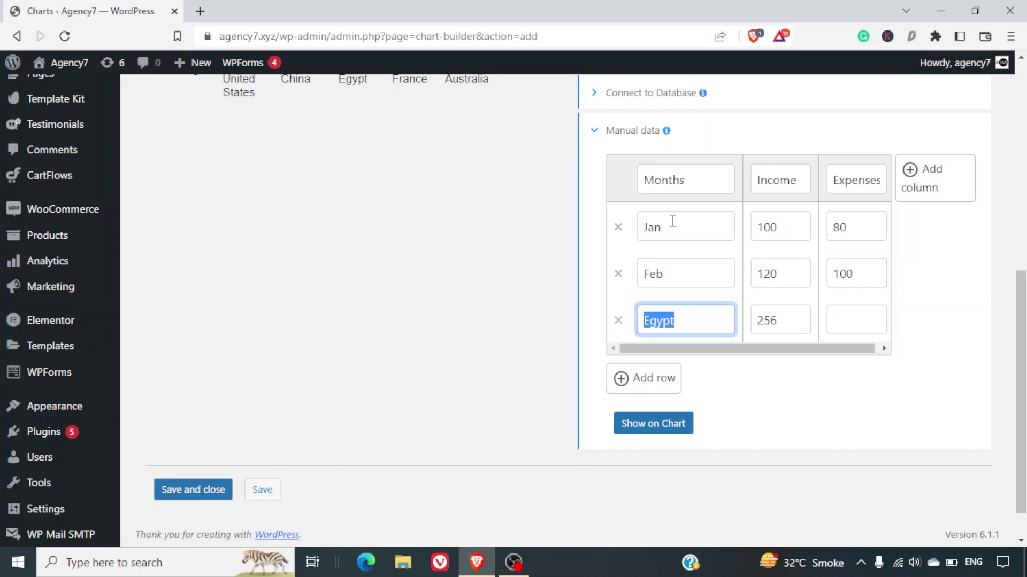
text(March)
key(Tab)
text(150)
key(Tab)
text(100)
click(661, 433)
click(661, 438)
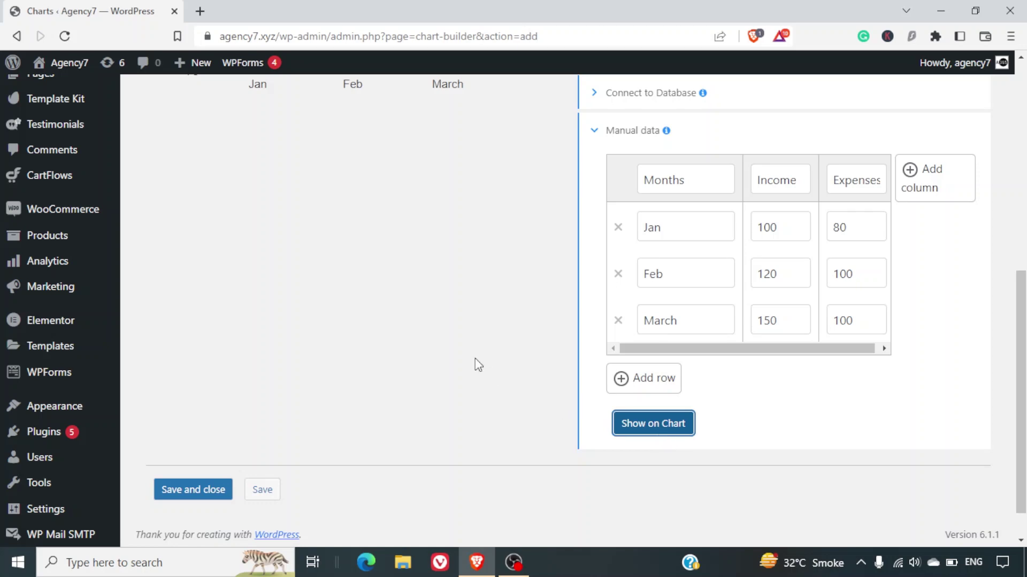
scroll(475, 358, up, 6)
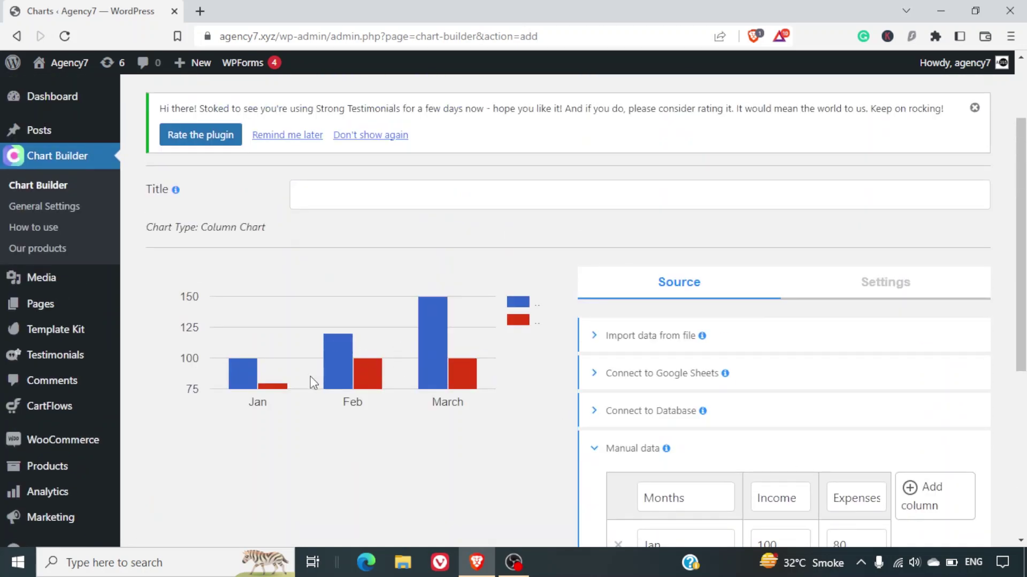
mouse_move(249, 380)
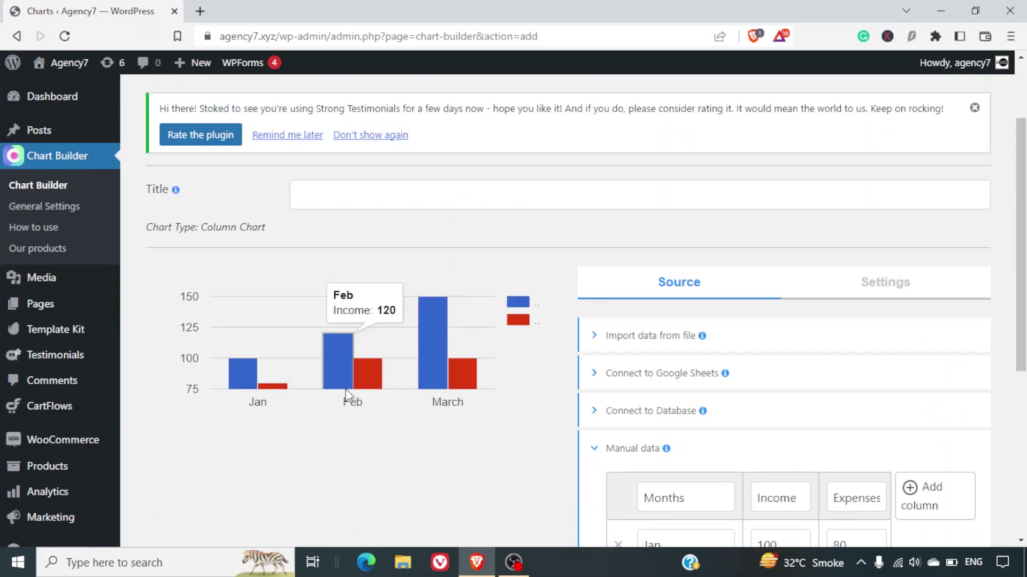
scroll(432, 398, down, 3)
scroll(431, 396, down, 2)
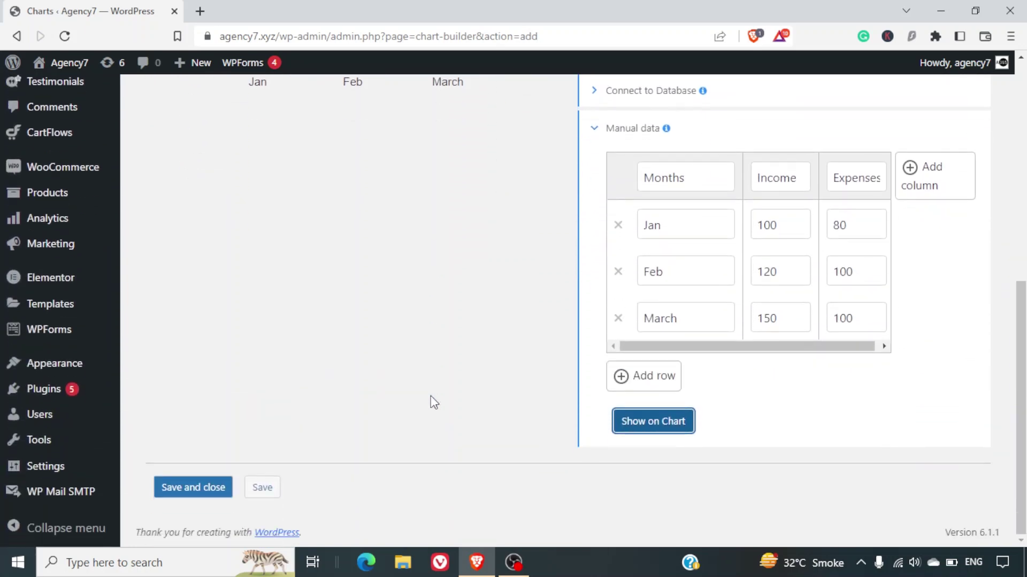
scroll(431, 396, up, 1)
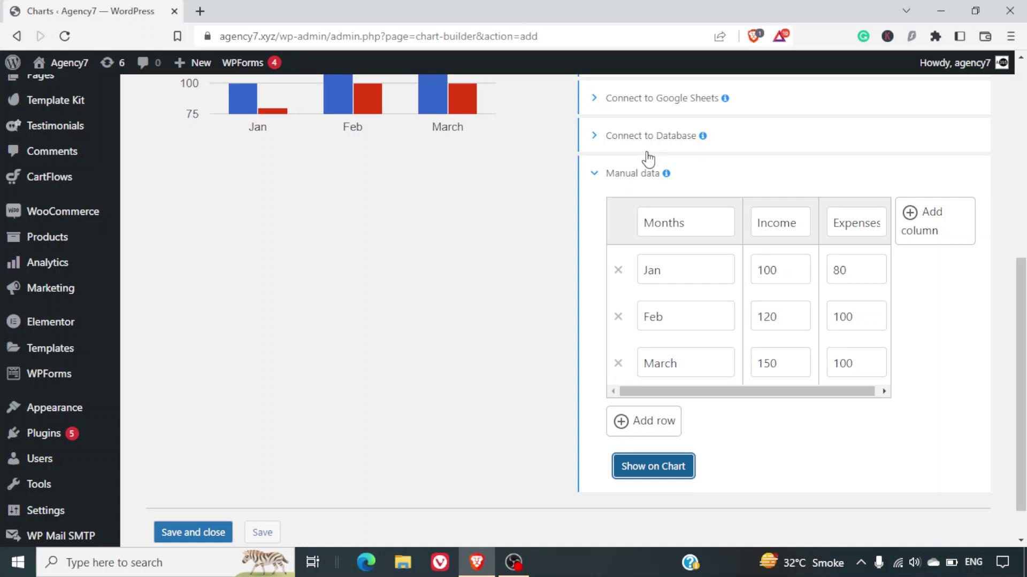
scroll(648, 159, up, 2)
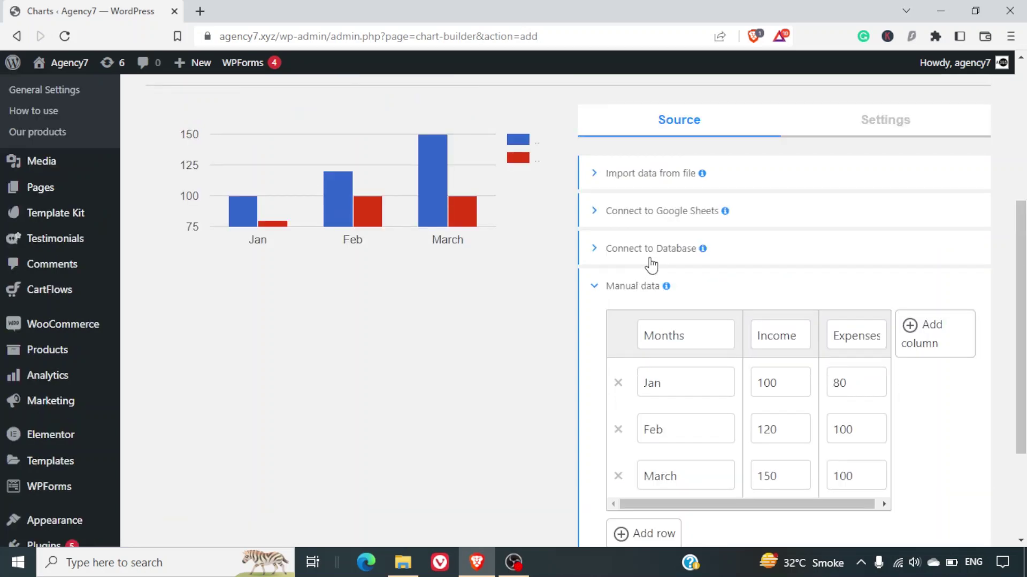
click(650, 261)
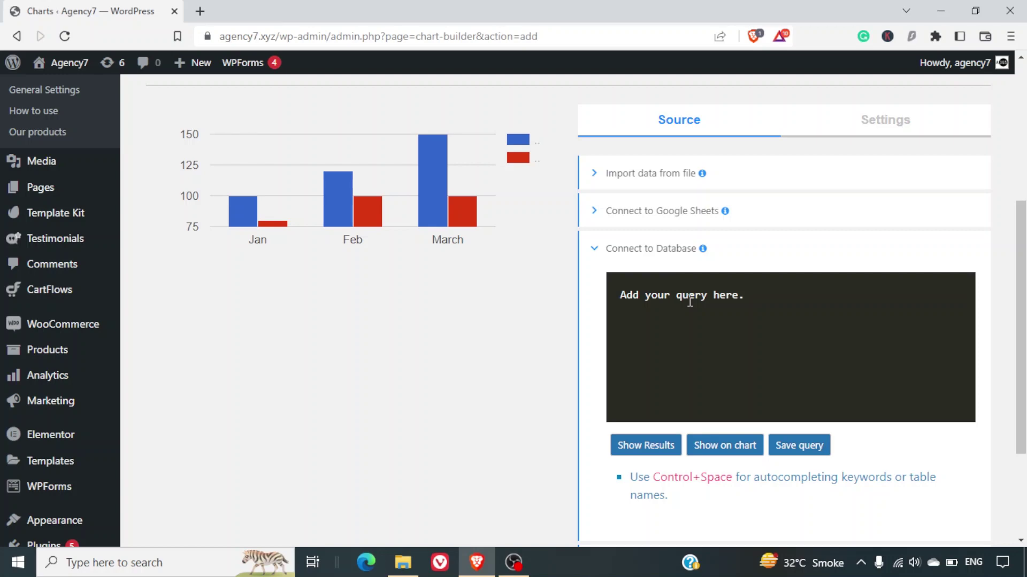
click(656, 260)
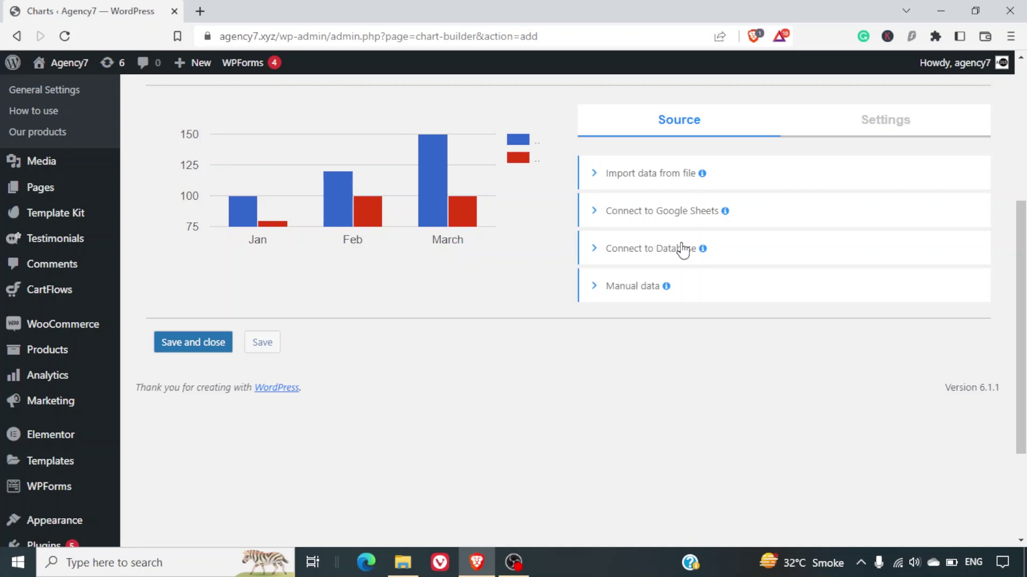
Choose import from file and keep CSV as the data file type.
click(640, 177)
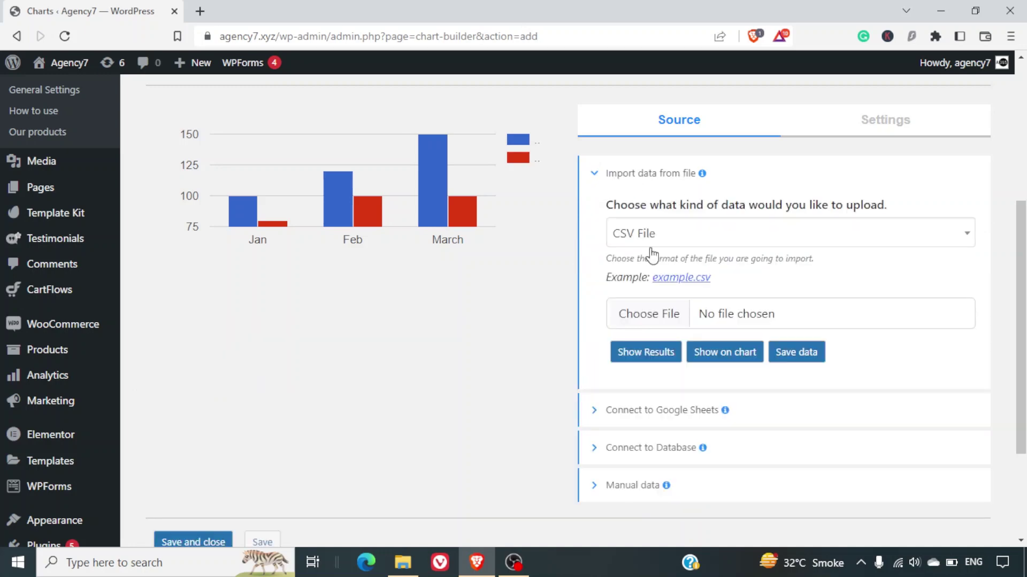
click(643, 246)
click(621, 300)
Download the sample CSV to Downloads as example1.csv, replacing the old copy, and open it in Excel.
click(673, 283)
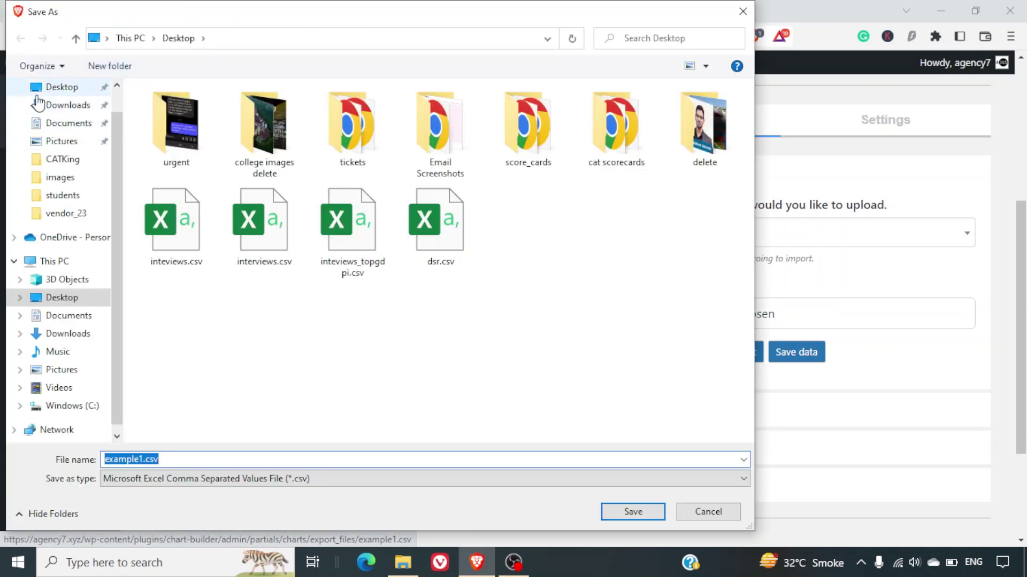
click(56, 104)
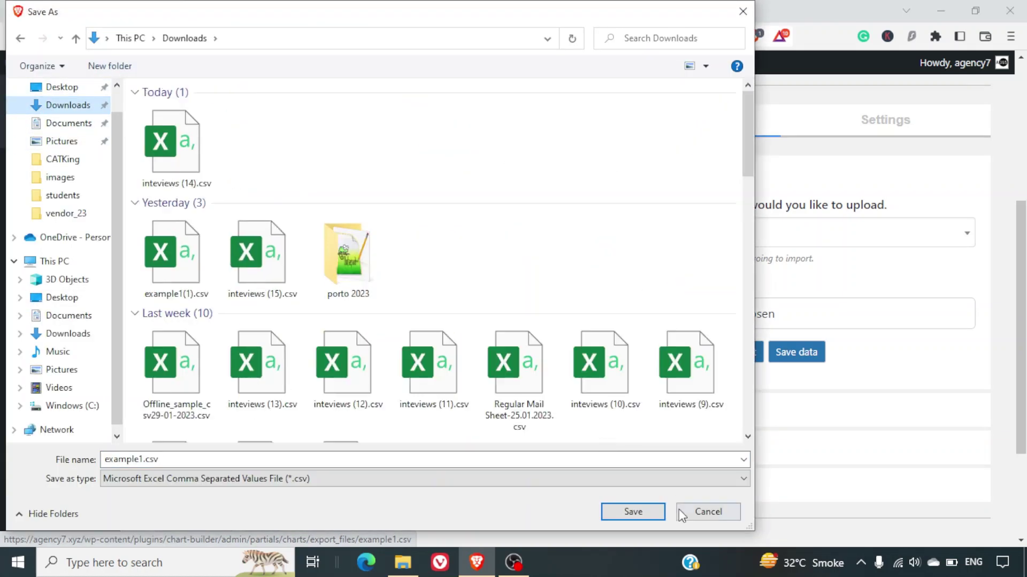
click(652, 512)
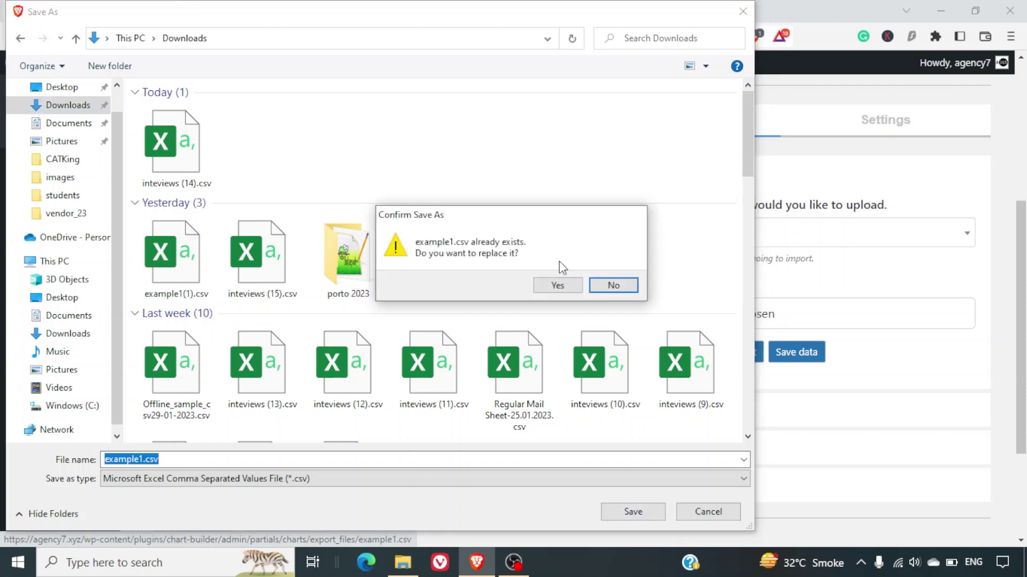
click(557, 285)
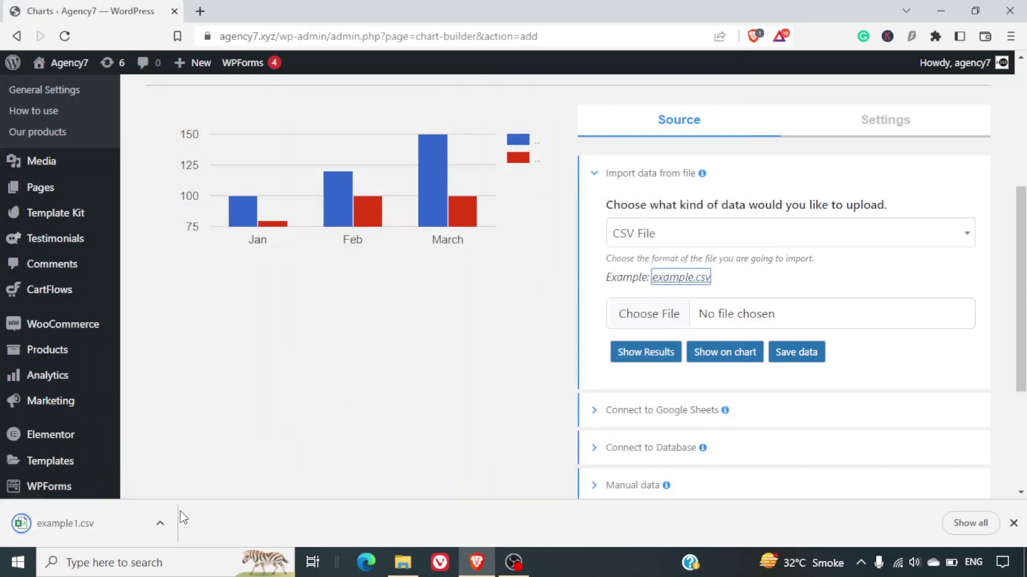
click(169, 523)
click(210, 431)
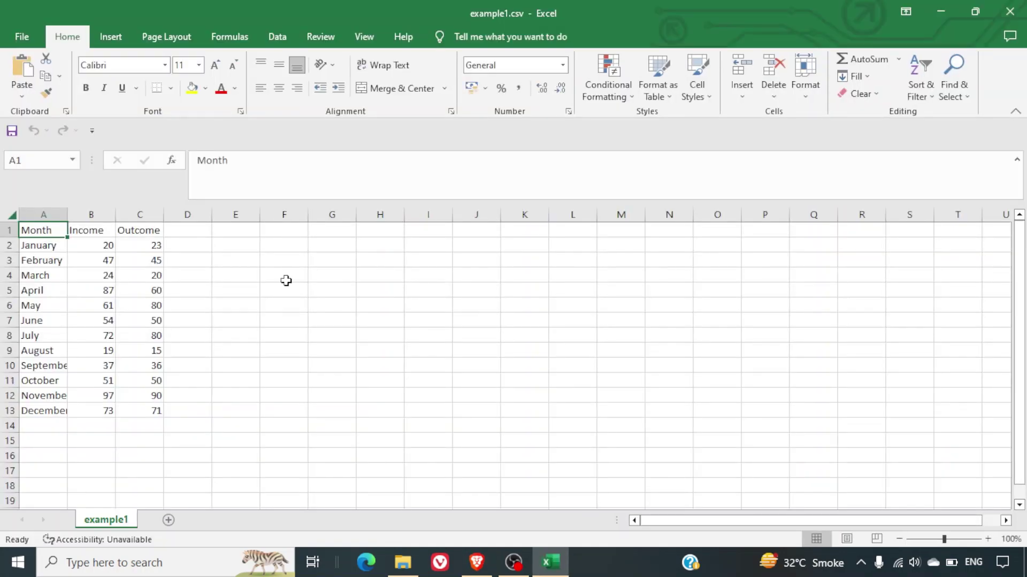
Overwrite the Outcome header with Expenses and the Income header with Revenue.
click(31, 246)
click(80, 236)
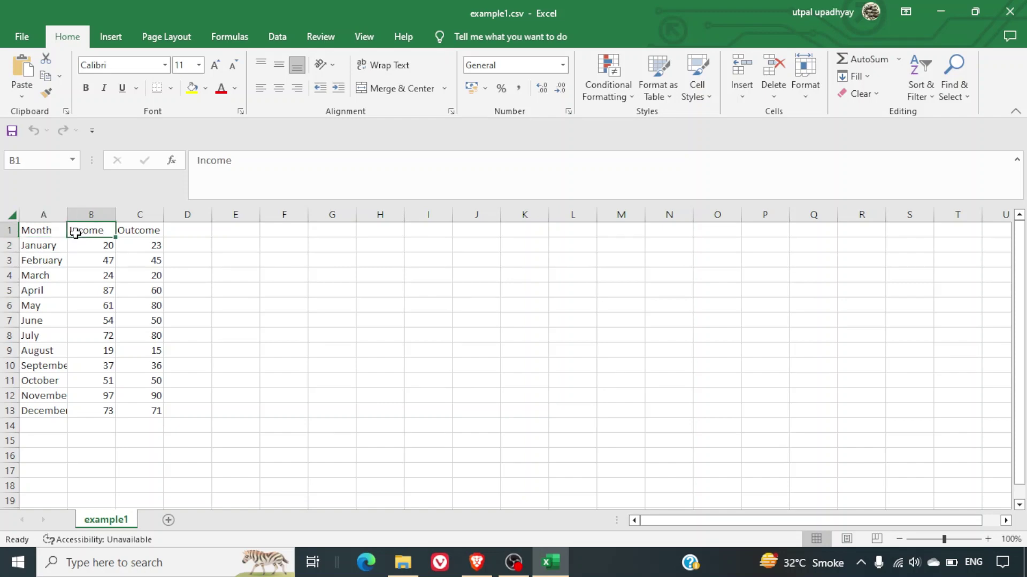
click(52, 259)
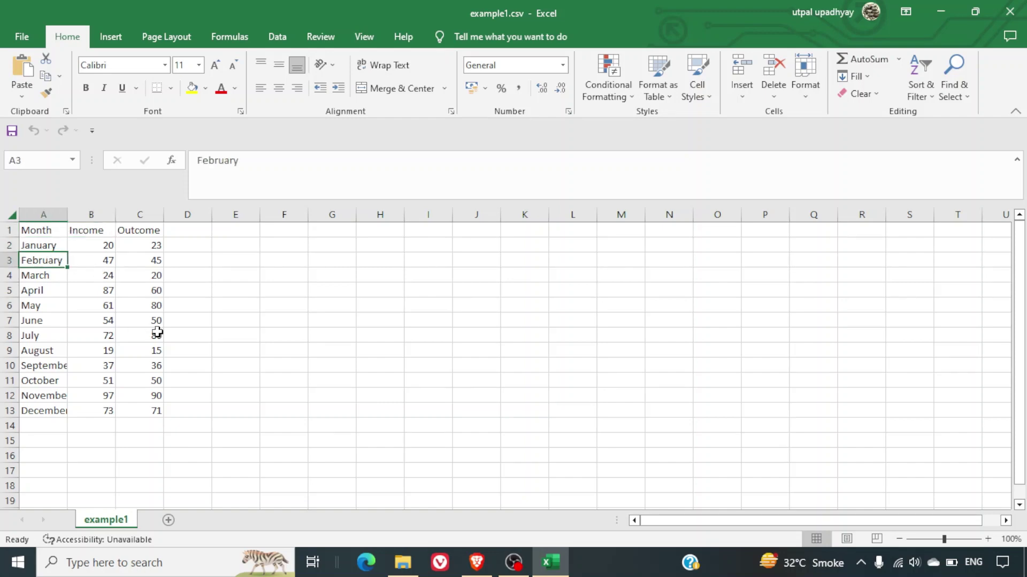
key(Up)
key(Up)
key(Right)
key(Right)
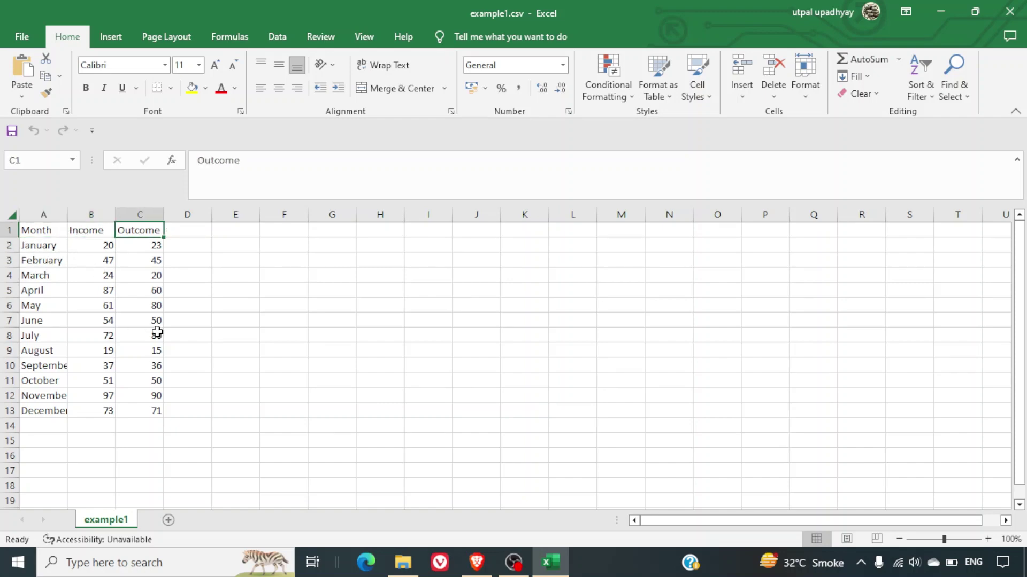
text(Expenses)
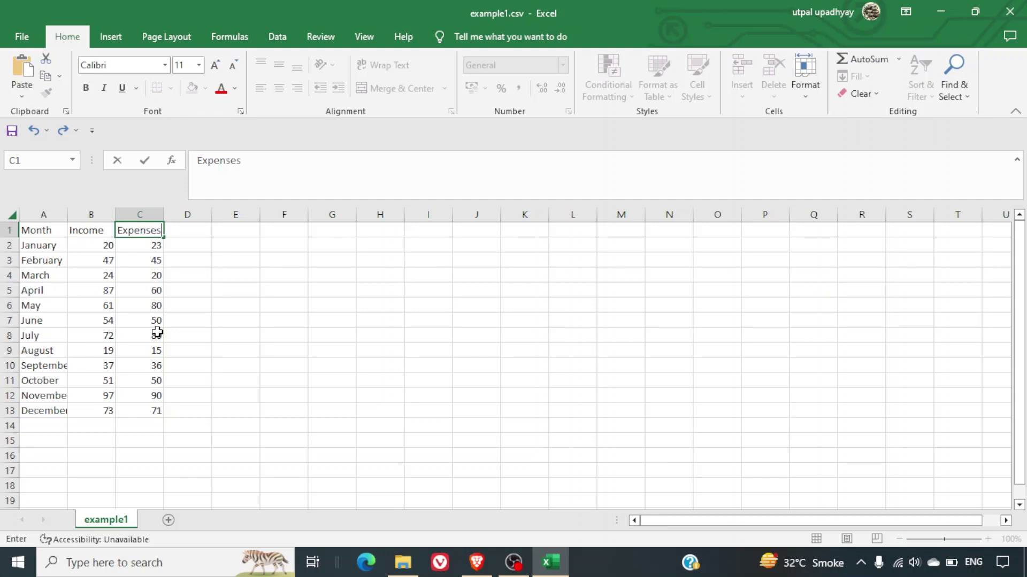
key(Return)
key(Right)
key(Left)
key(Left)
key(Left)
key(Right)
key(Up)
key(Left)
key(Down)
key(Up)
key(Right)
text(Revenue)
key(Tab)
Change the third column header to Net Profit, correcting the typos.
text(Net Profile)
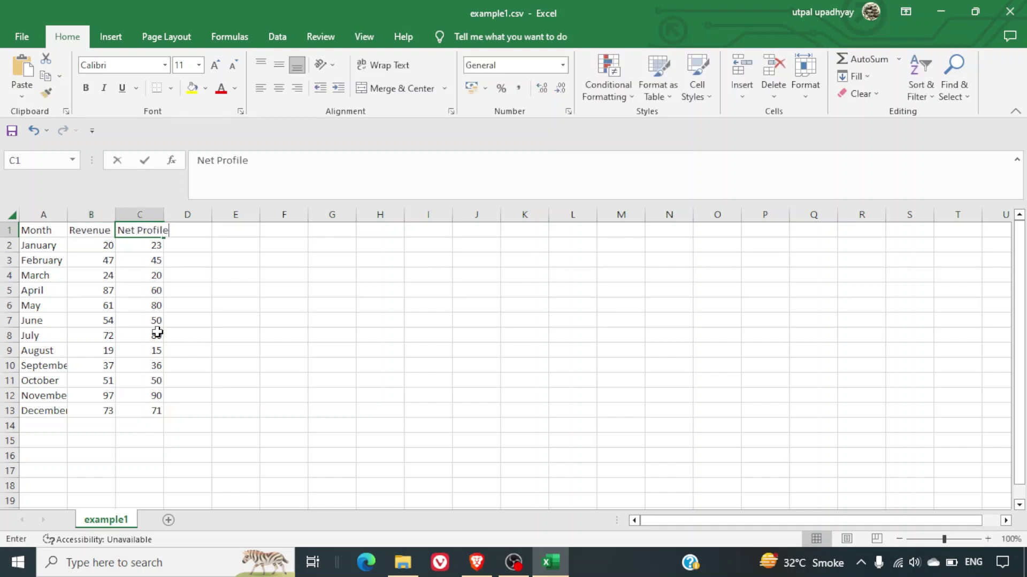
key(BackSpace)
key(BackSpace)
key(BackSpace)
text(ot)
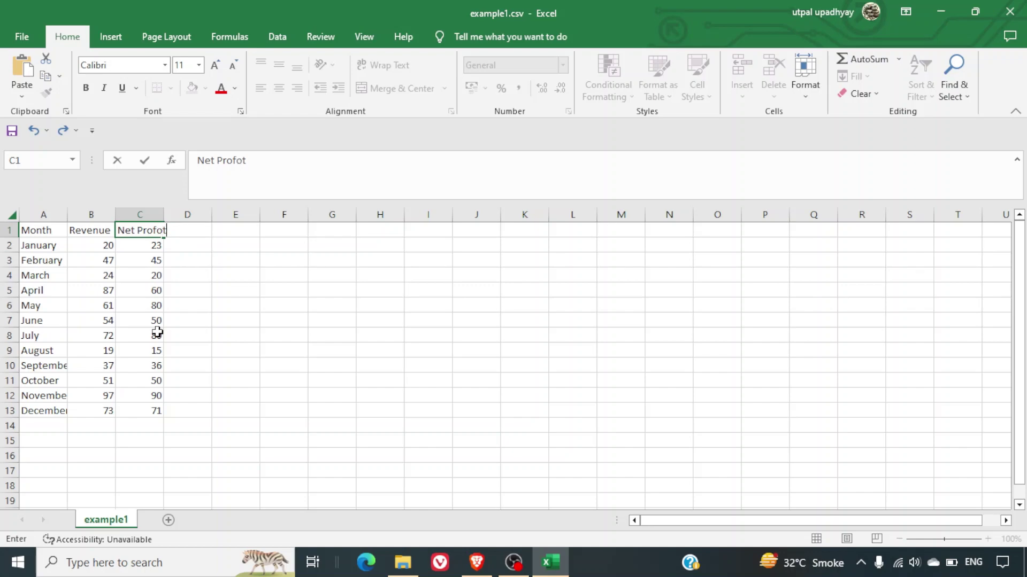
key(Return)
key(Up)
key(Right)
text(Net P)
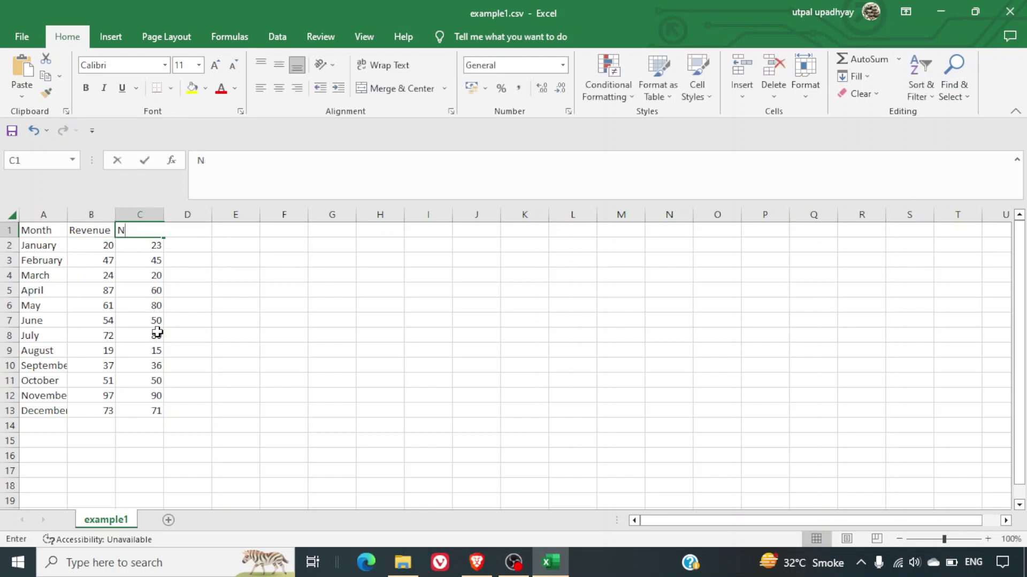
key(BackSpace)
text(Profil)
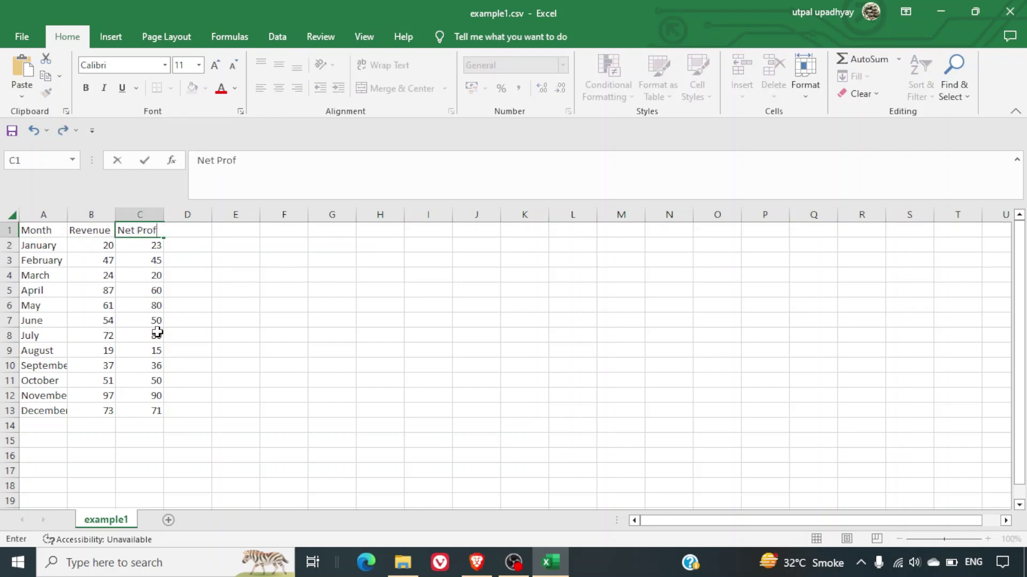
key(Return)
Clear the May to December rows from the sheet.
key(Left)
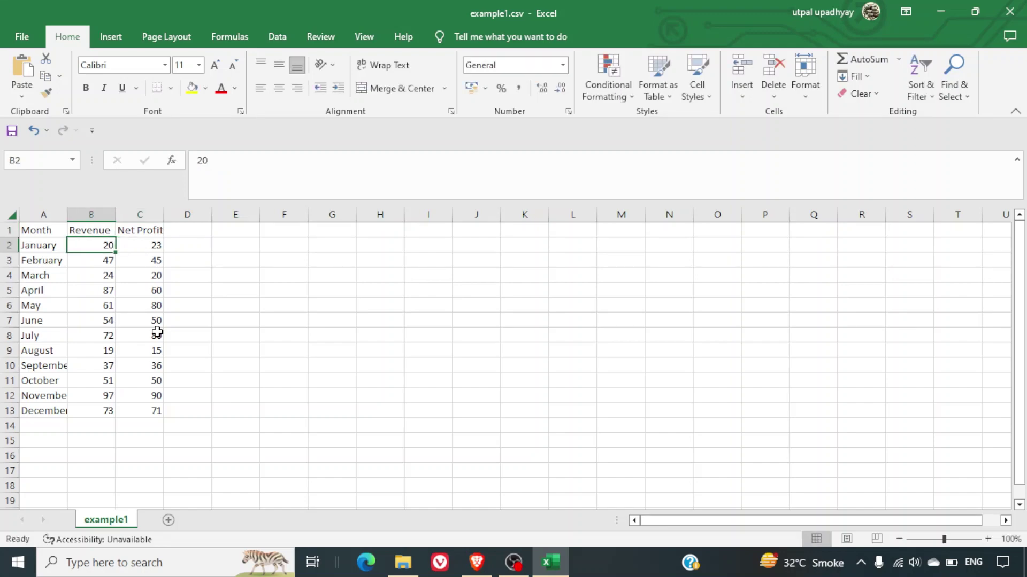
key(Down)
key(Down)
key(Left)
key(Down)
key(Down)
key(ctrl+shift+End)
key(Delete)
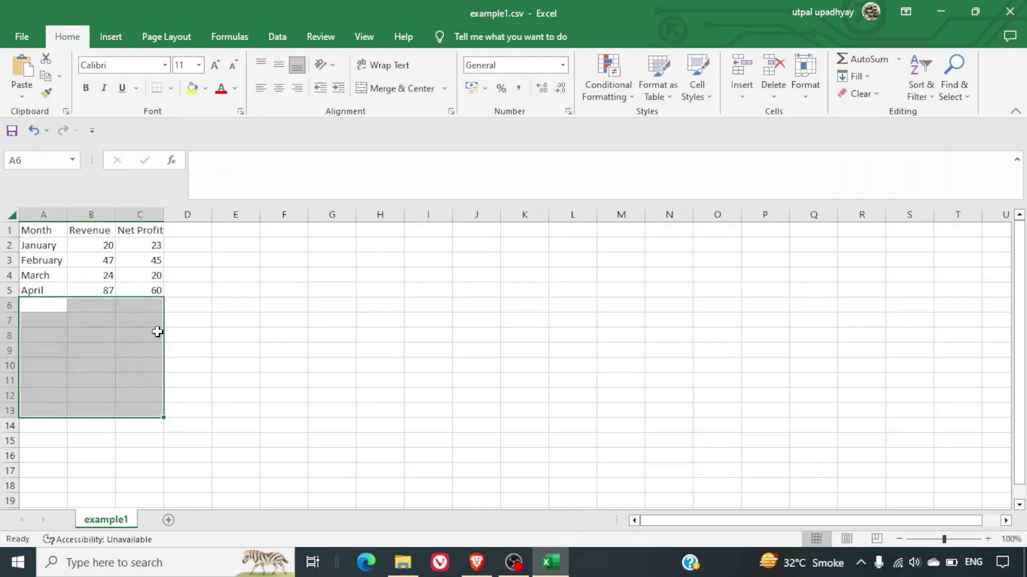
key(Up)
key(Right)
key(Up)
key(Up)
key(Up)
Enter January revenue 100 / net profit 25 and February 80 / 15.
text(100)
key(Tab)
text(1)
key(BackSpace)
key(BackSpace)
key(BackSpace)
text(25)
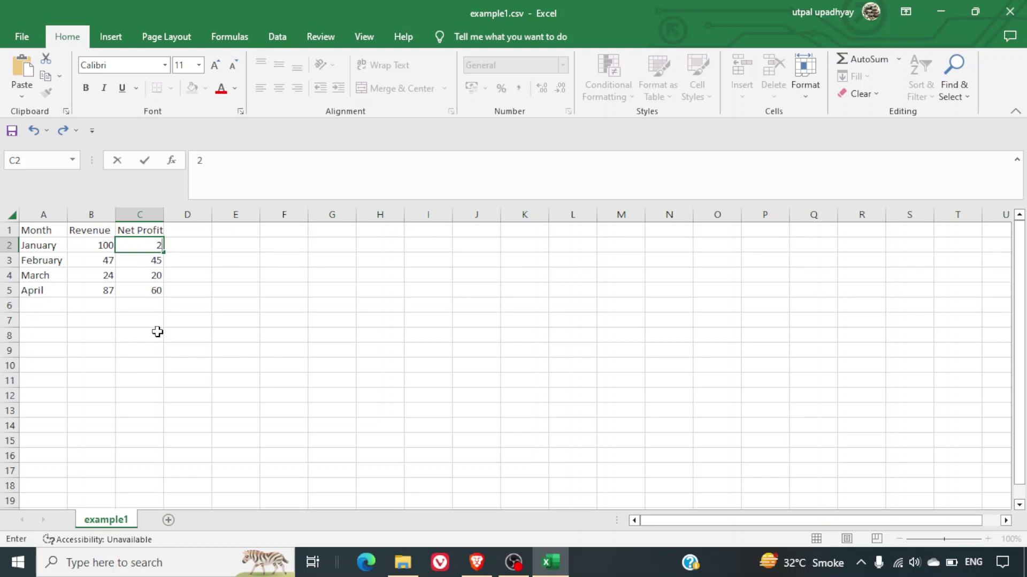
key(Return)
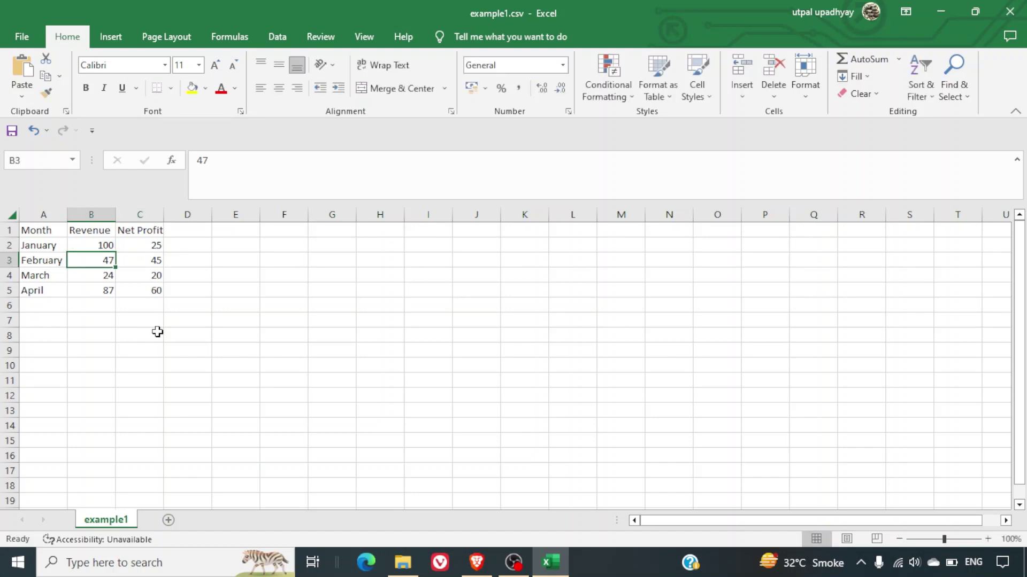
text(80)
key(Tab)
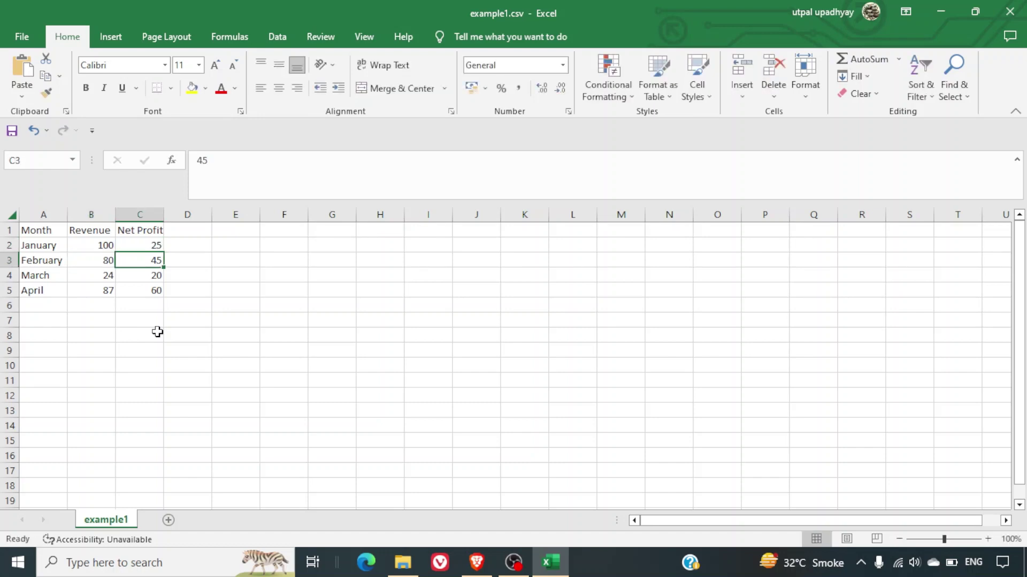
text(15)
key(Return)
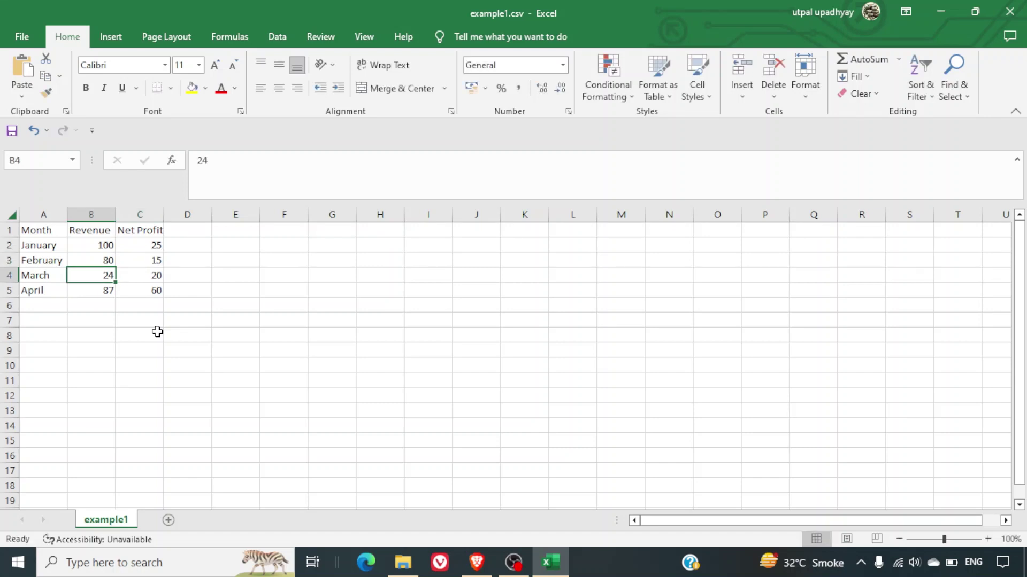
Enter March revenue 200 / net profit 50 and April 120 / 20.
key(Right)
key(Left)
text(200)
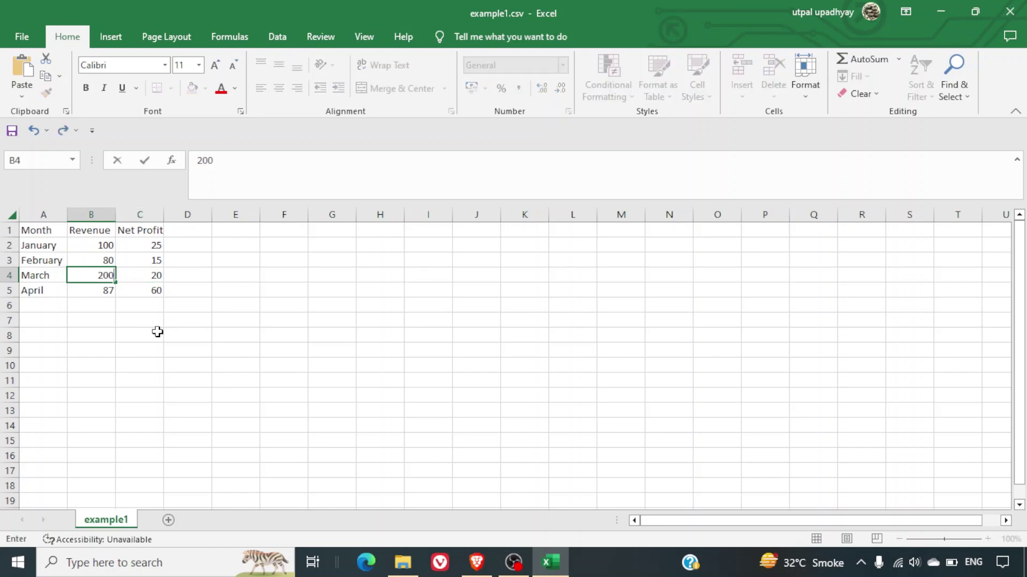
key(Tab)
text(50)
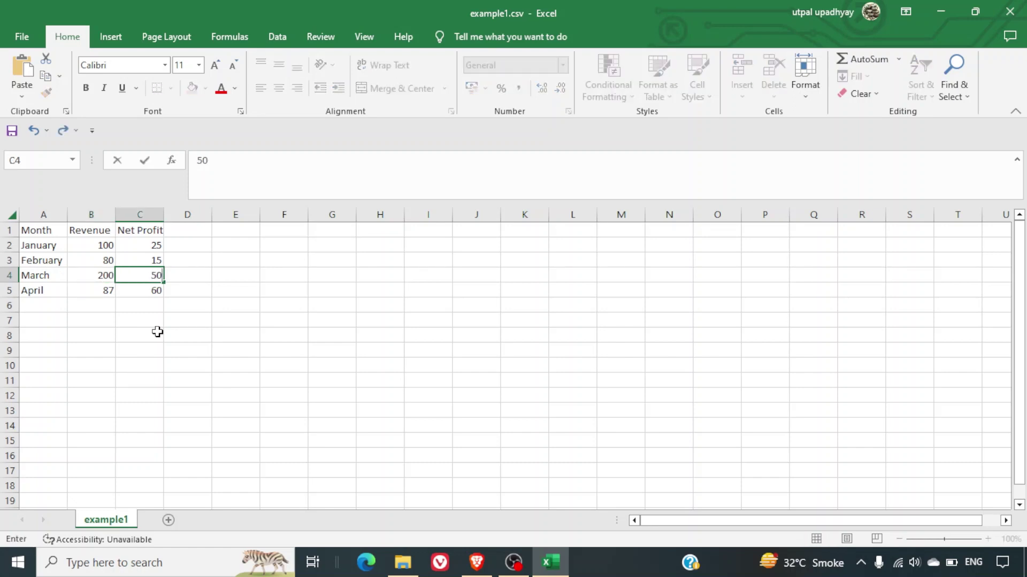
key(Return)
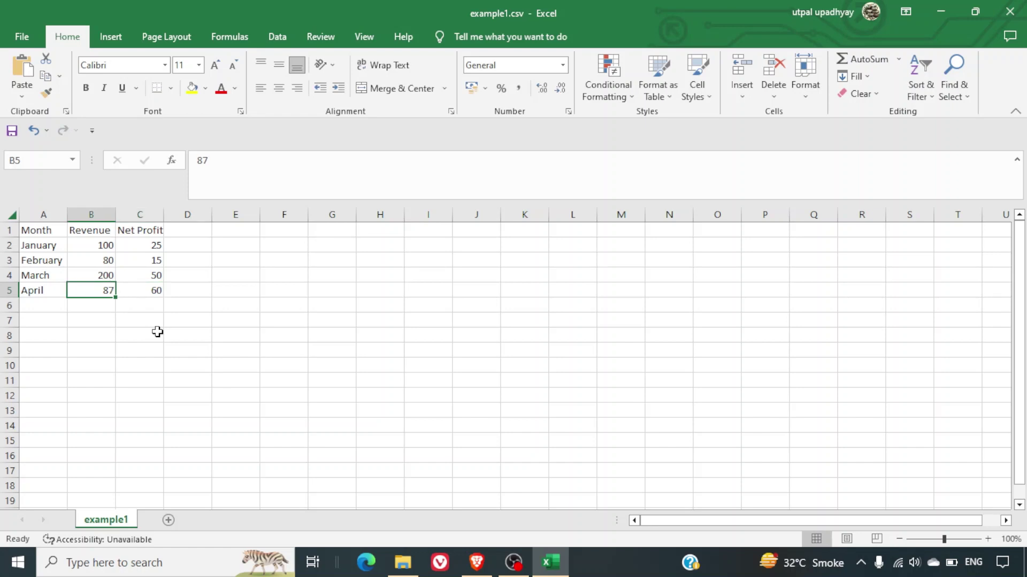
text(200)
key(Tab)
key(Left)
text(120)
key(Tab)
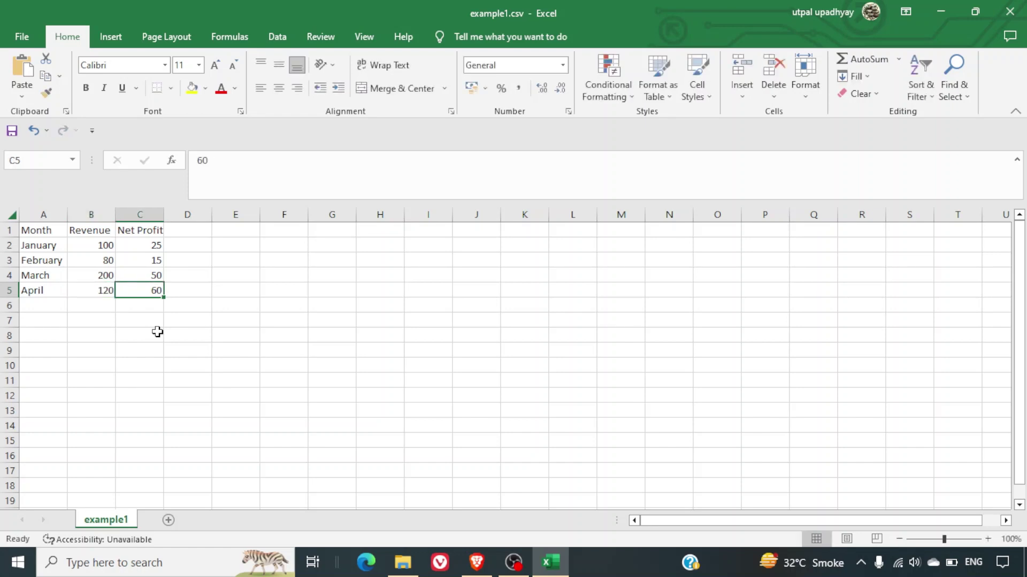
text(20)
key(ctrl+Return)
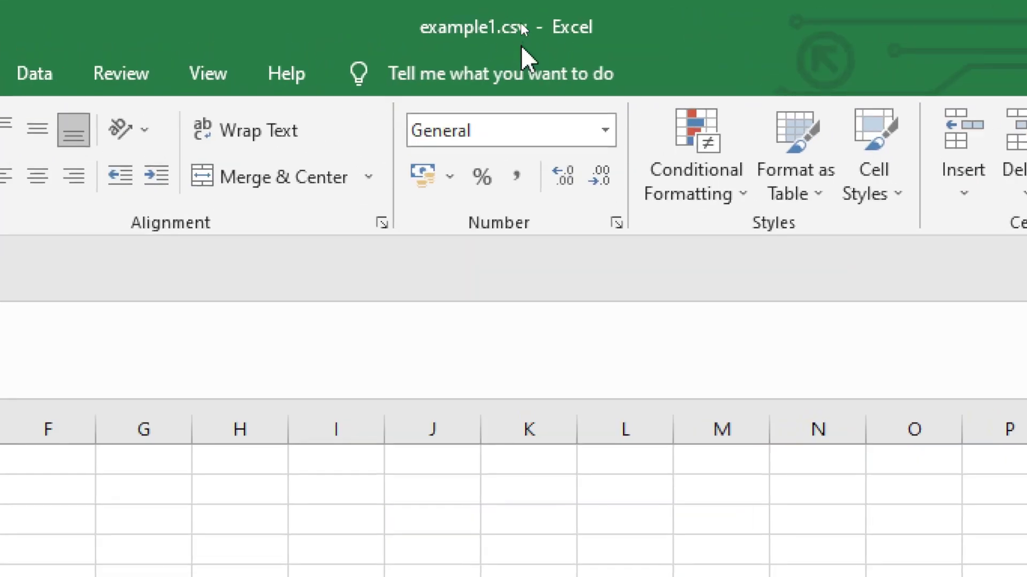
Upload the edited example1.csv from Downloads and preview its January–April figures on the chart.
key(alt+Tab)
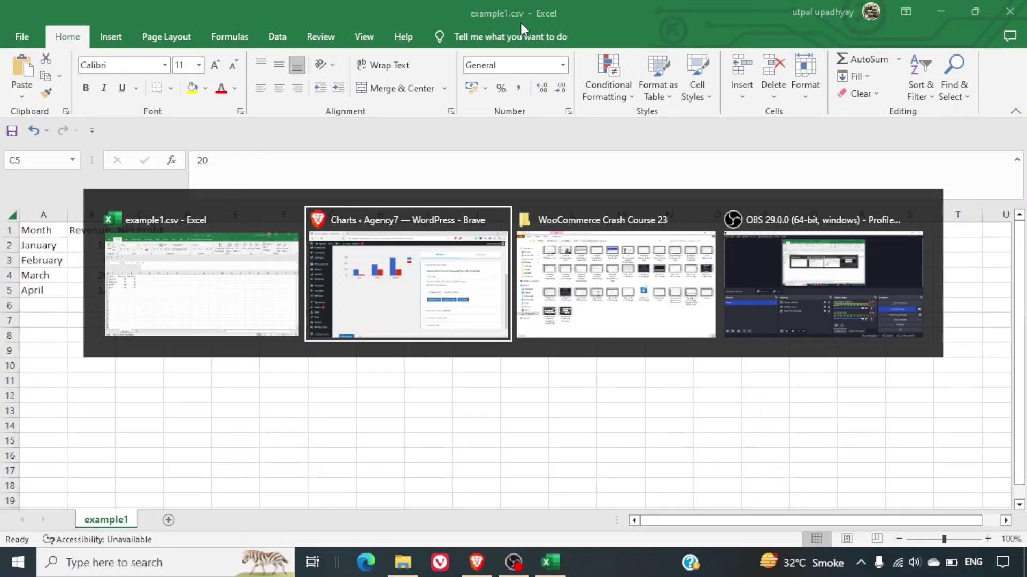
click(666, 316)
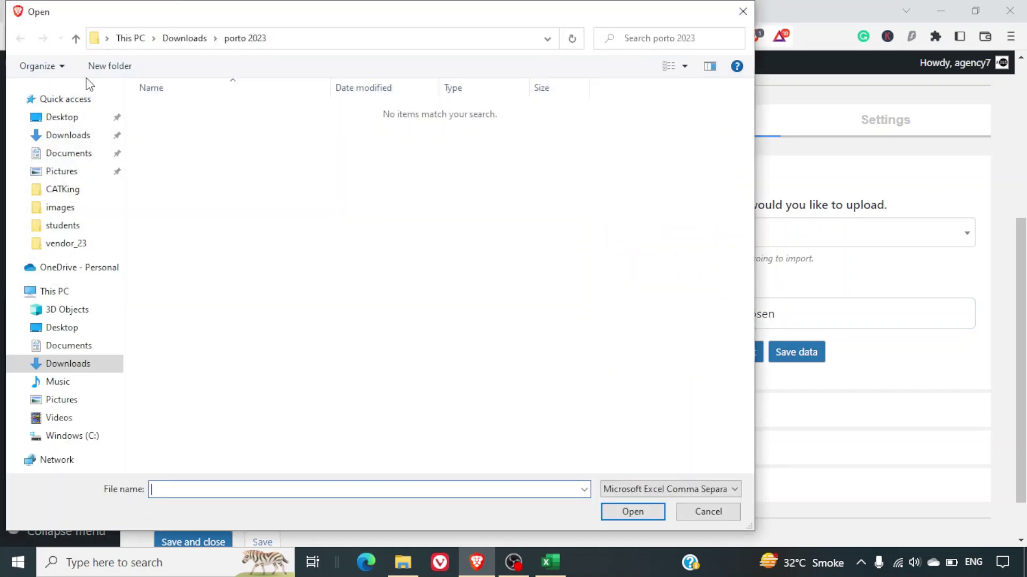
click(62, 137)
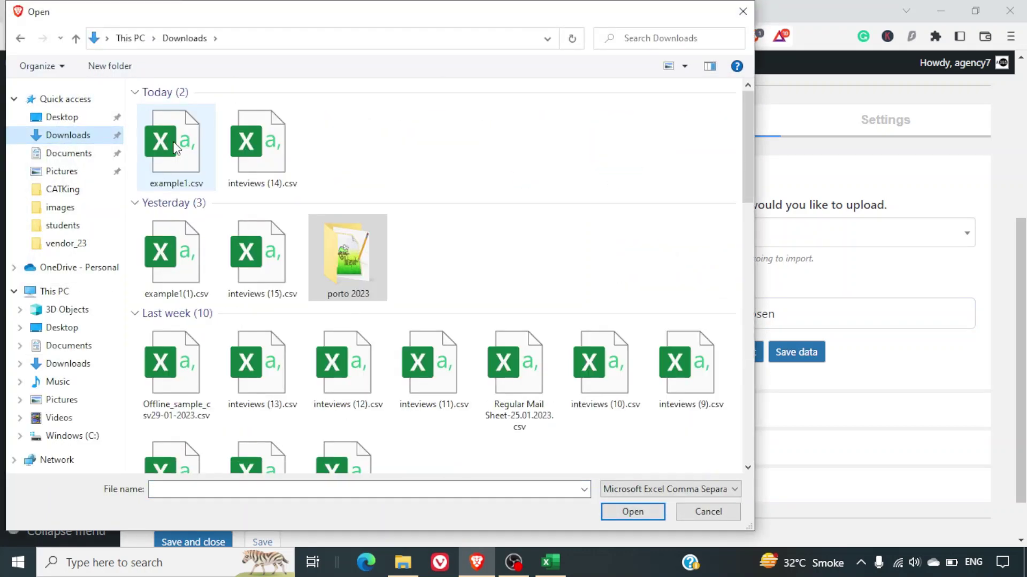
double_click(171, 145)
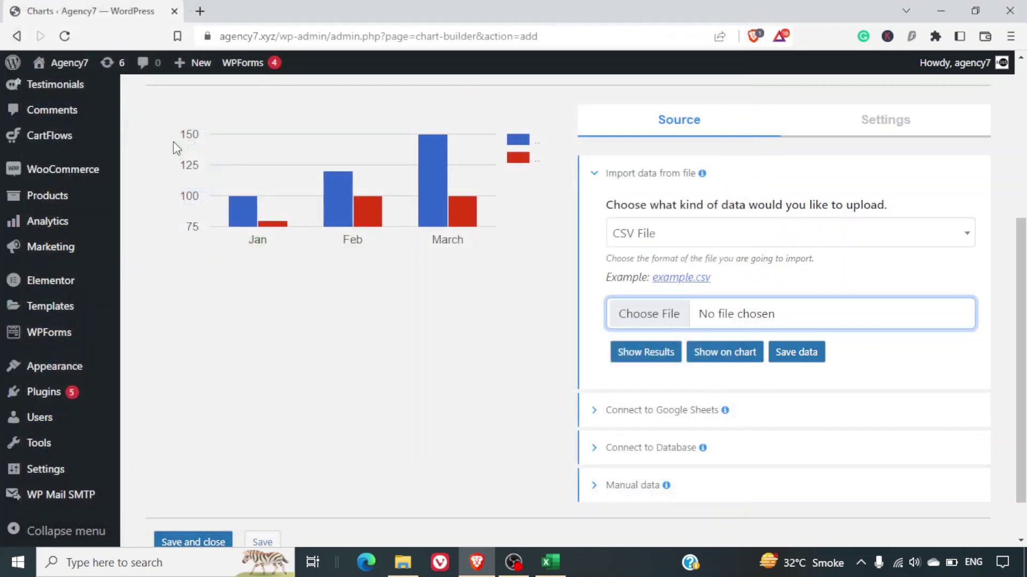
click(709, 353)
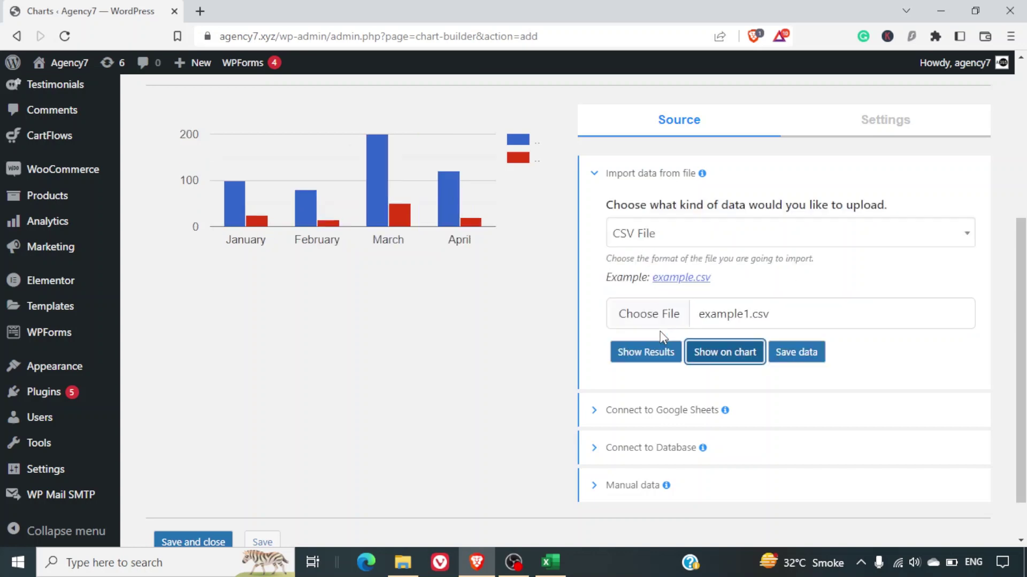
mouse_move(378, 220)
scroll(292, 222, up, 3)
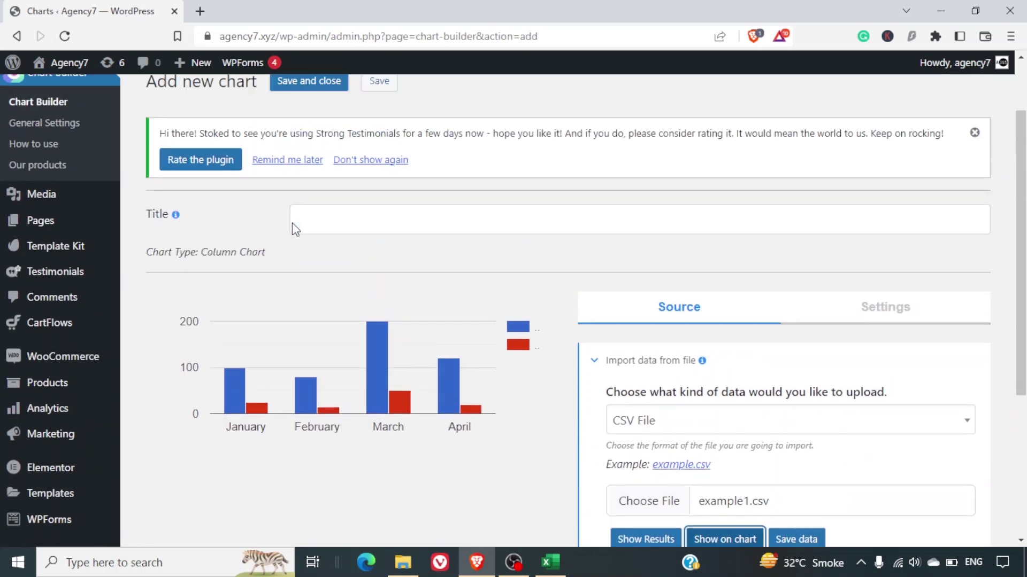
scroll(292, 223, down, 5)
scroll(292, 223, up, 3)
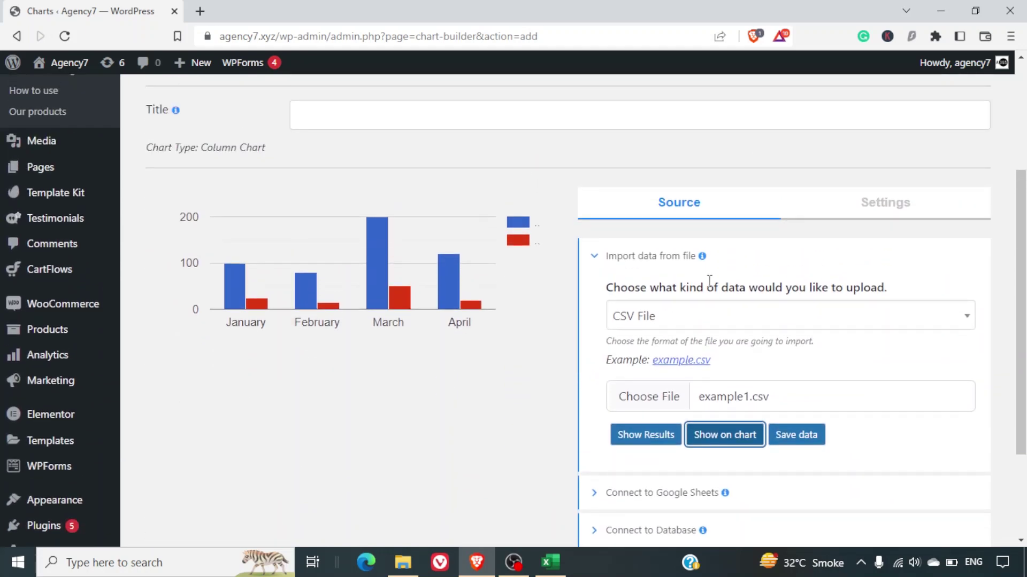
scroll(711, 283, down, 3)
click(636, 356)
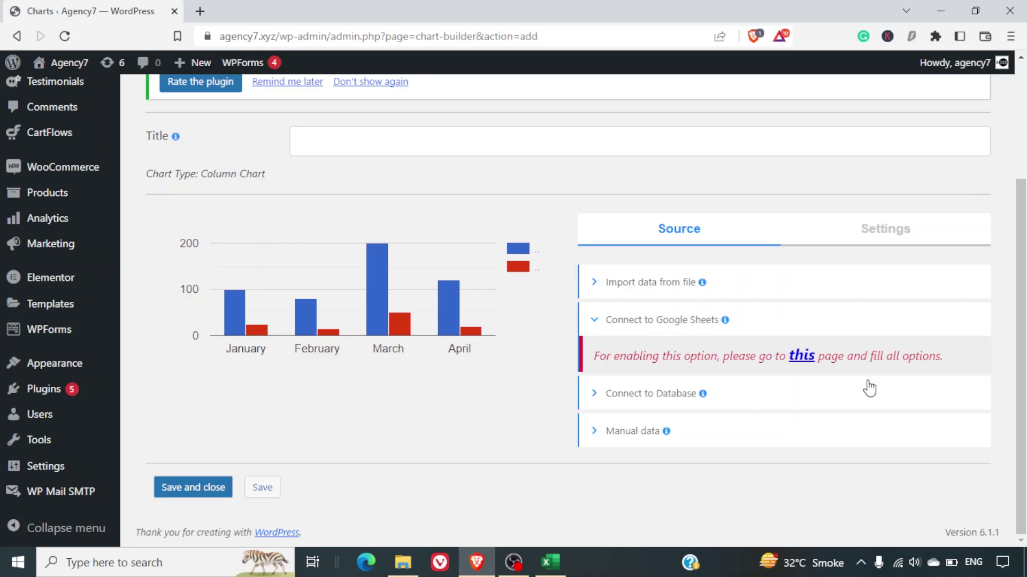
Go to the Integrations settings and display the Google API setup instructions.
click(797, 359)
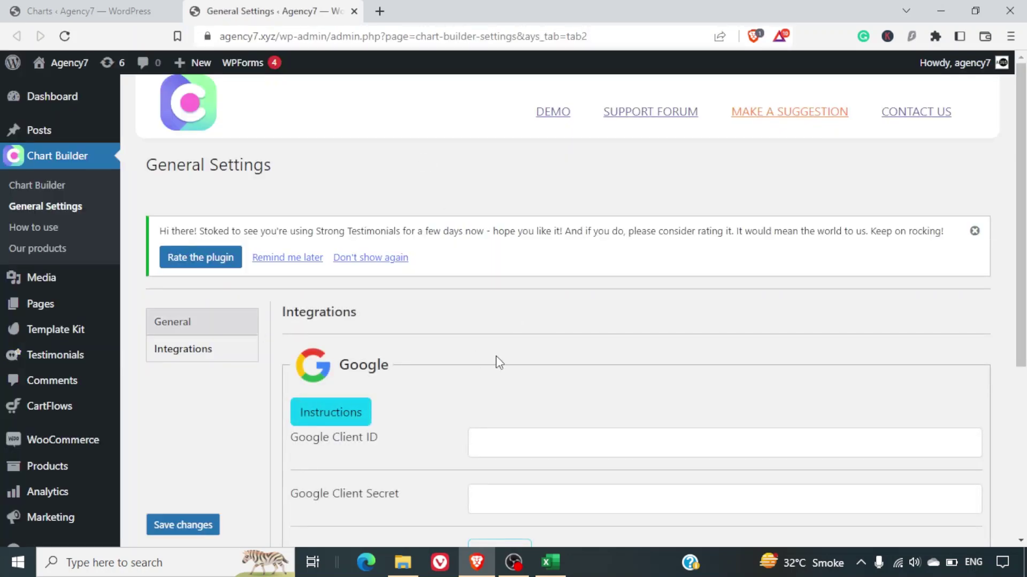
scroll(496, 355, down, 2)
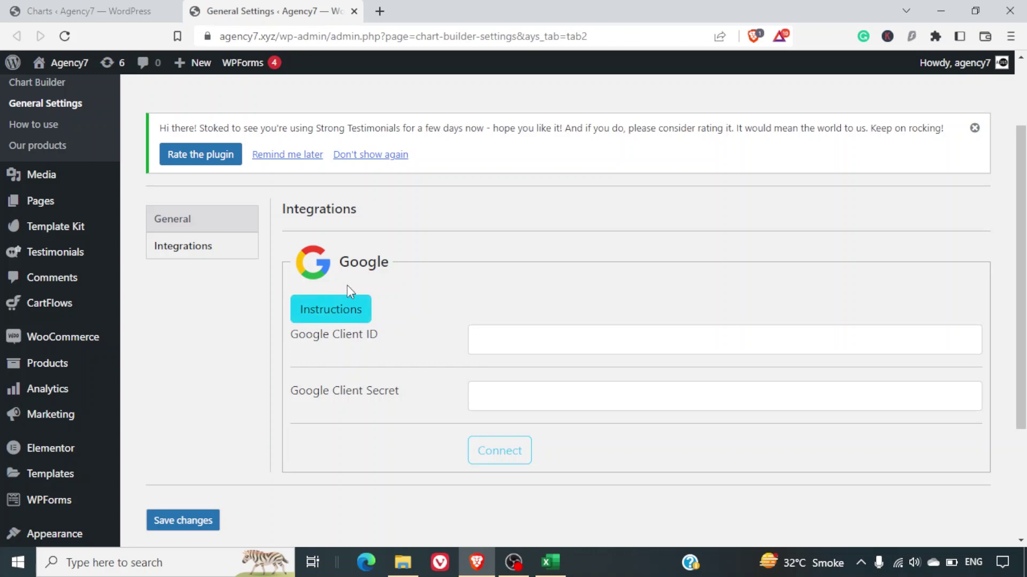
click(348, 315)
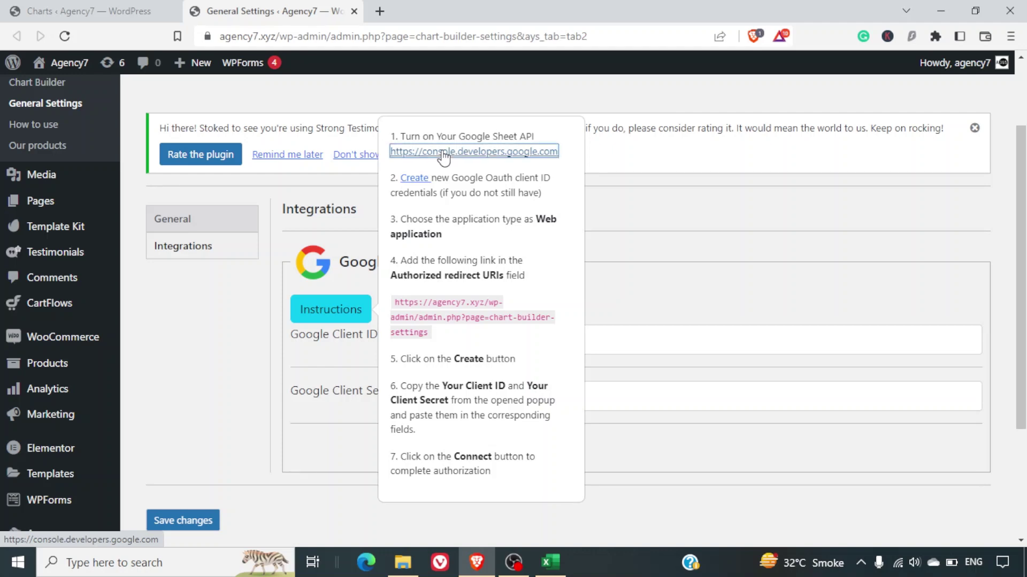
Open the Google Cloud Console APIs & Services dashboard and bring up the project selector.
click(443, 154)
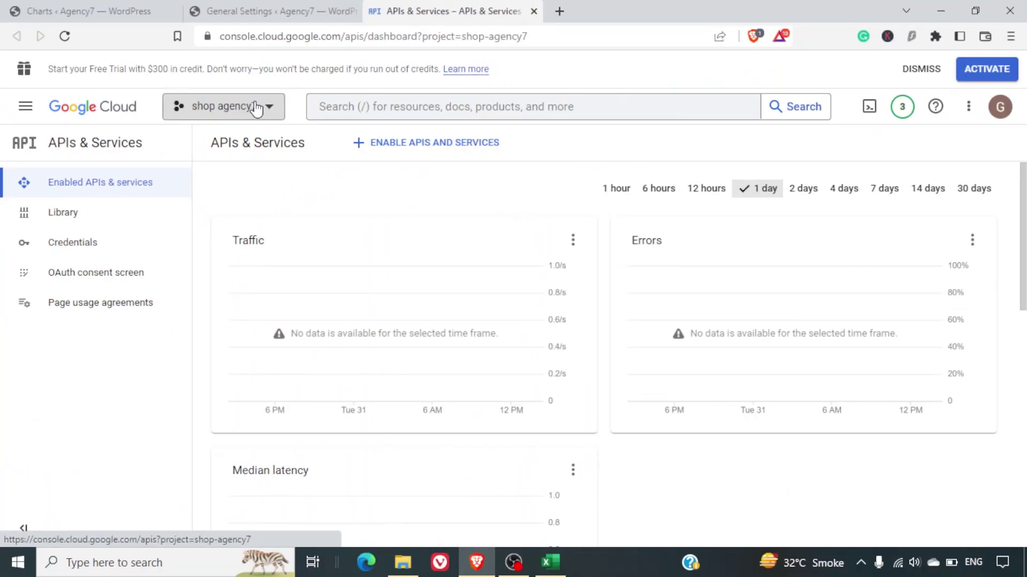
click(257, 107)
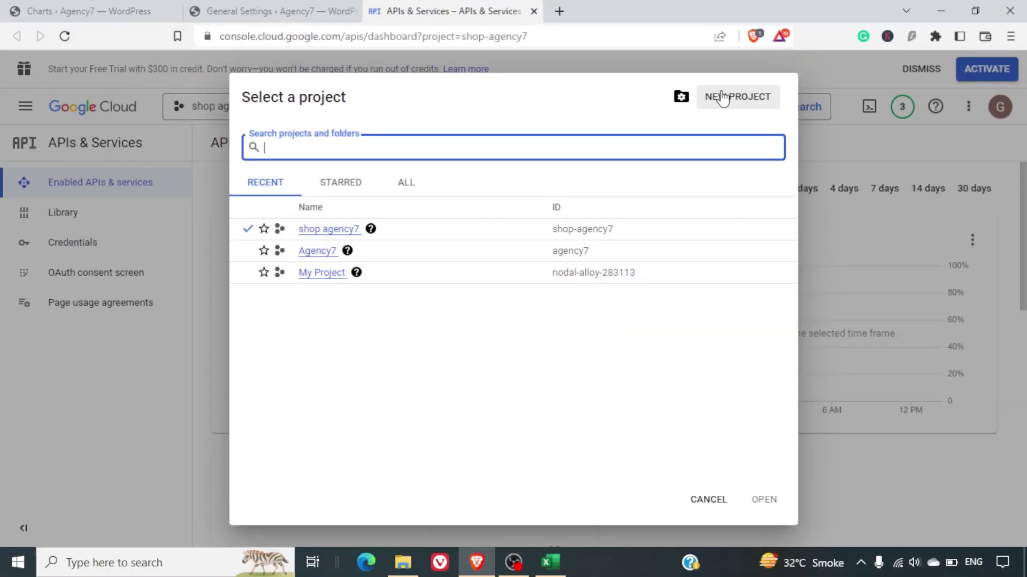
Start a new Google Cloud project, replace the default name with chartBuilder and create it.
click(753, 99)
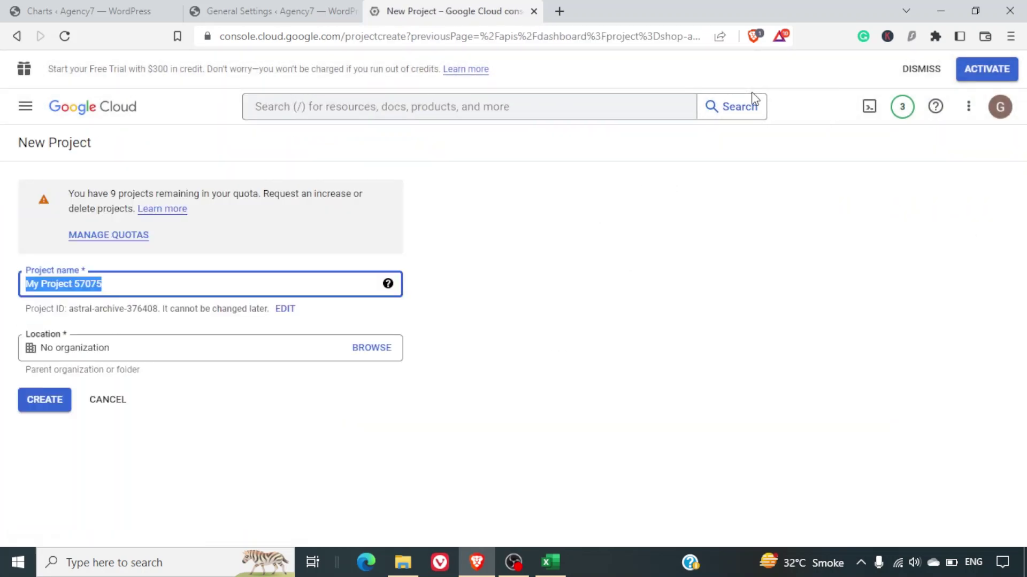
text(~)
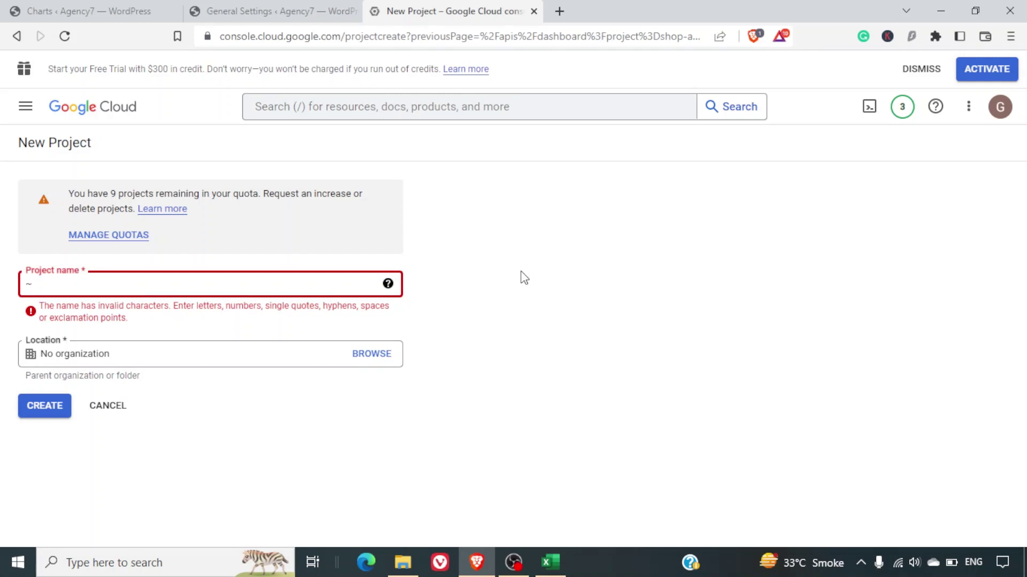
key(ctrl+a)
text(chart)
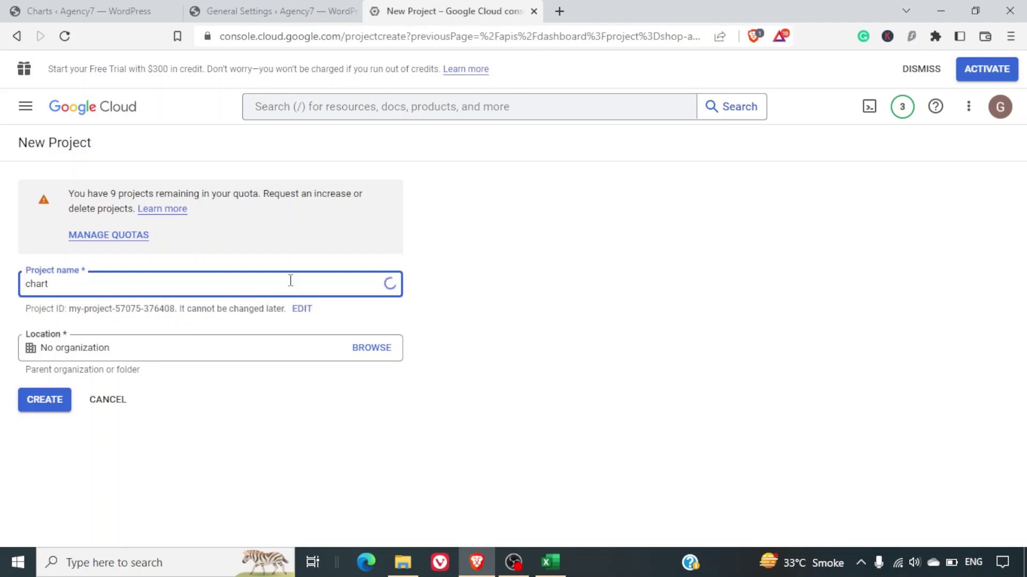
text(Builder)
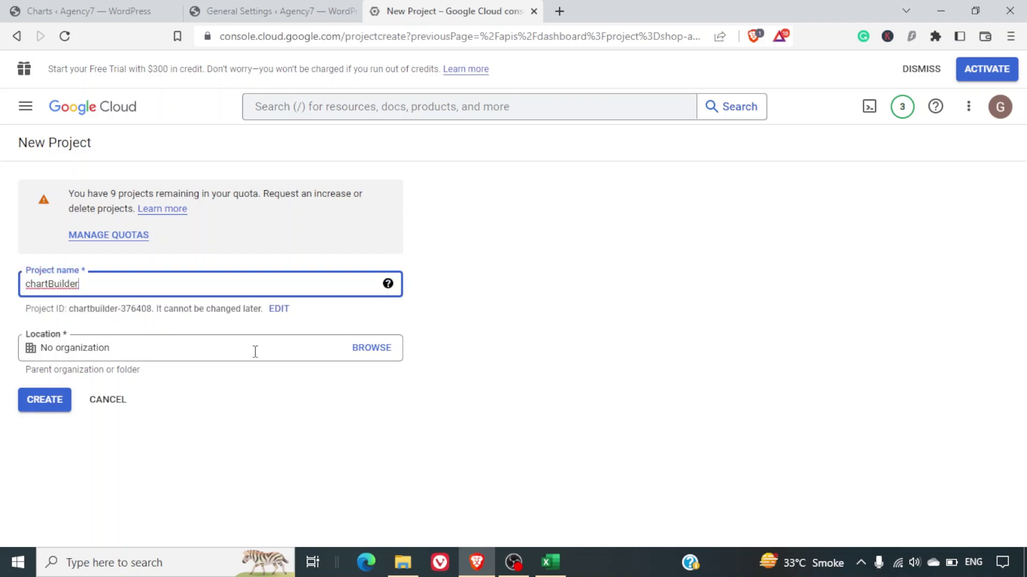
click(47, 404)
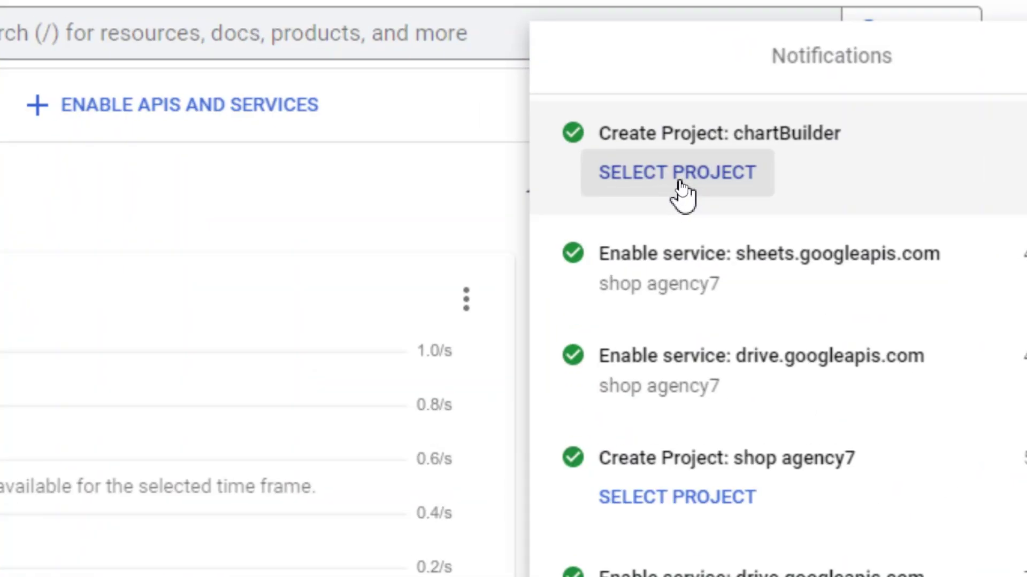
Make chartBuilder the active project and pick External on its OAuth consent screen.
click(679, 179)
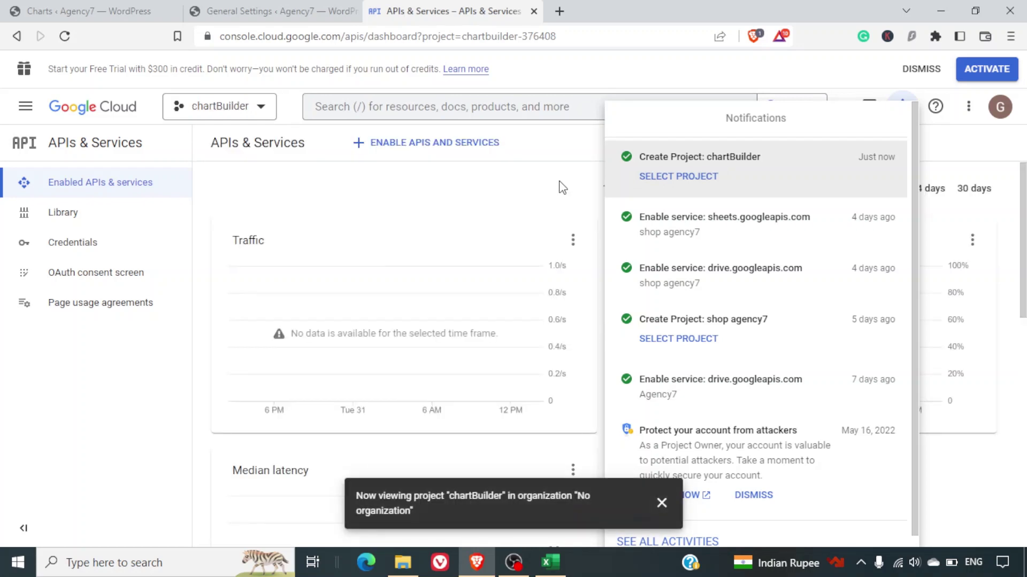
click(904, 102)
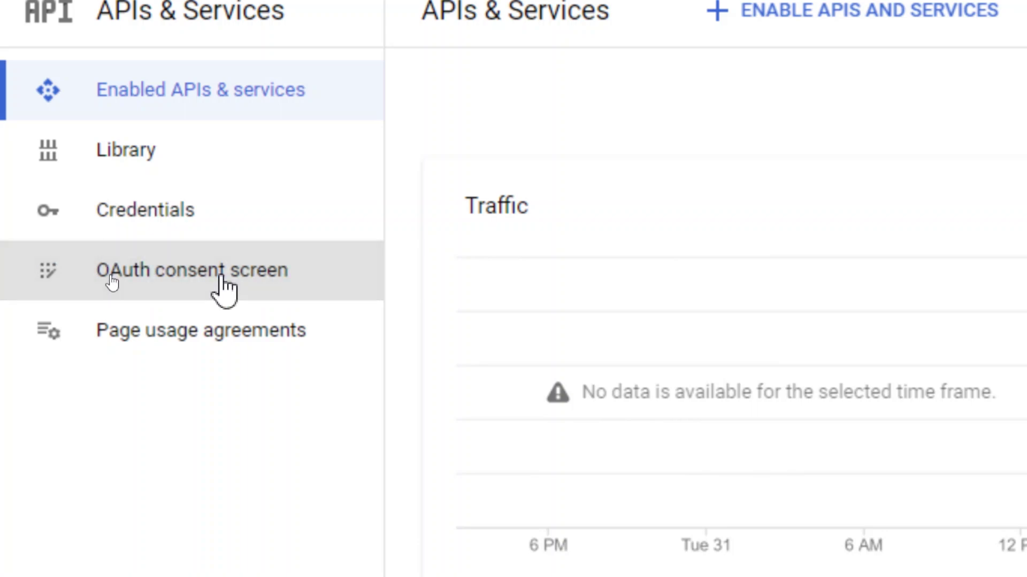
click(225, 291)
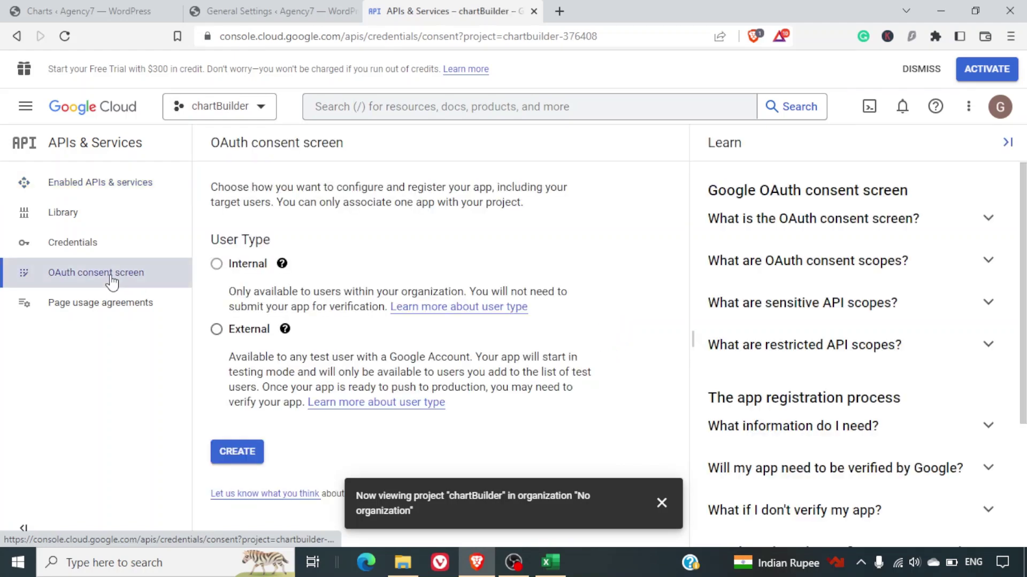
click(216, 330)
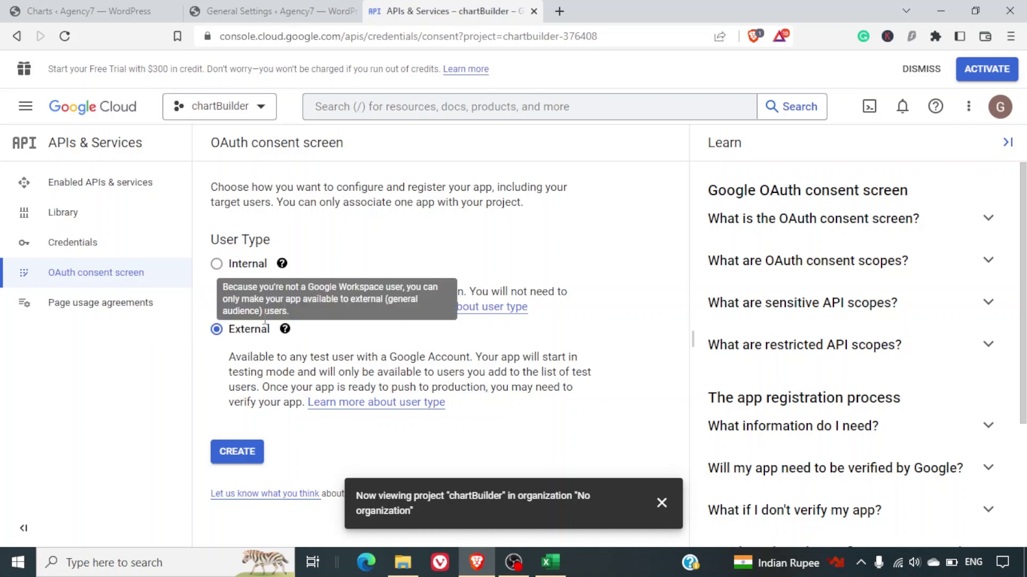
Begin the External consent screen registration with app name chartbuilder1 and the account's support email.
mouse_move(285, 330)
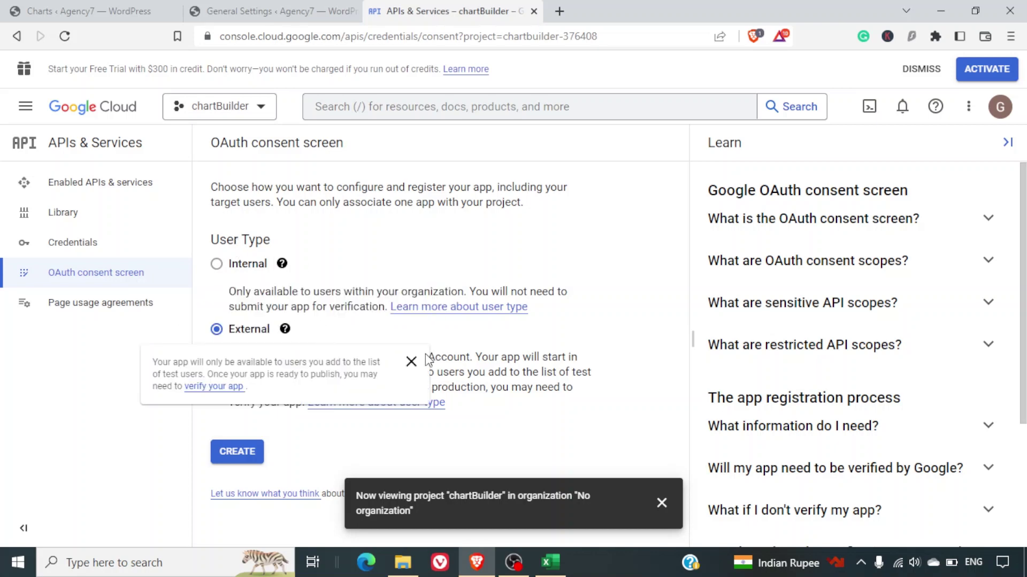
click(411, 361)
click(258, 453)
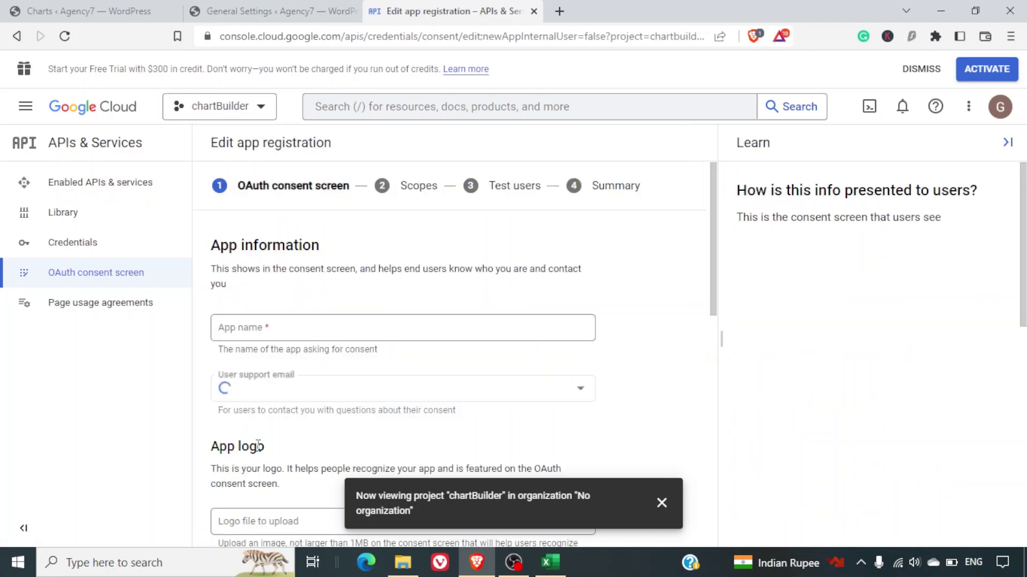
click(442, 330)
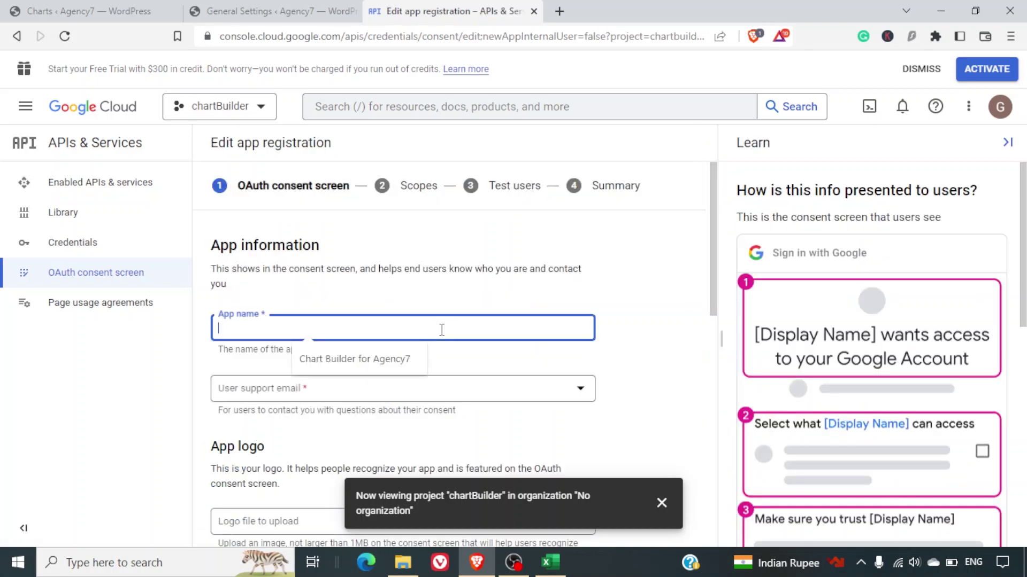
text(chartbuilder1)
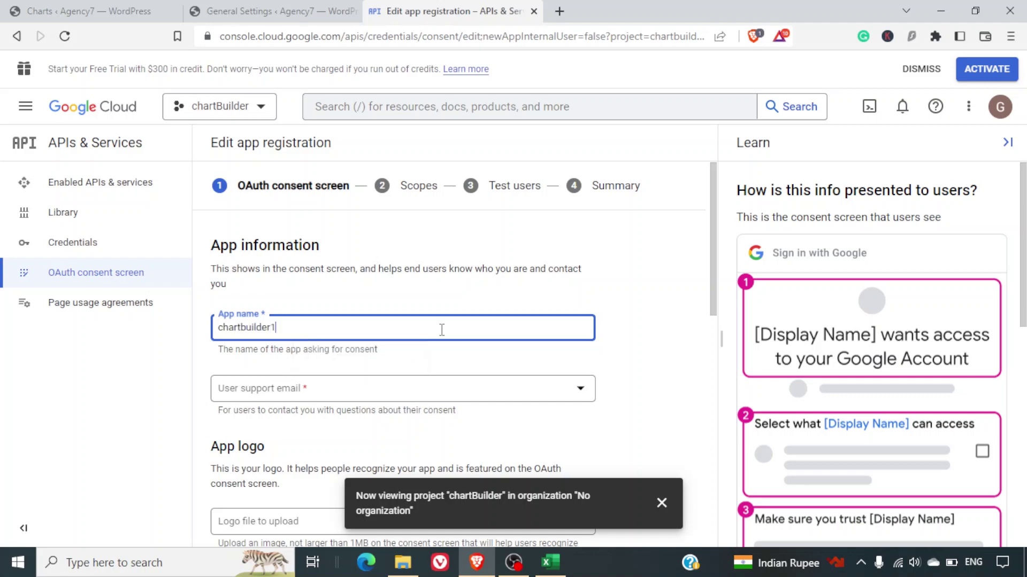
scroll(441, 330, down, 10)
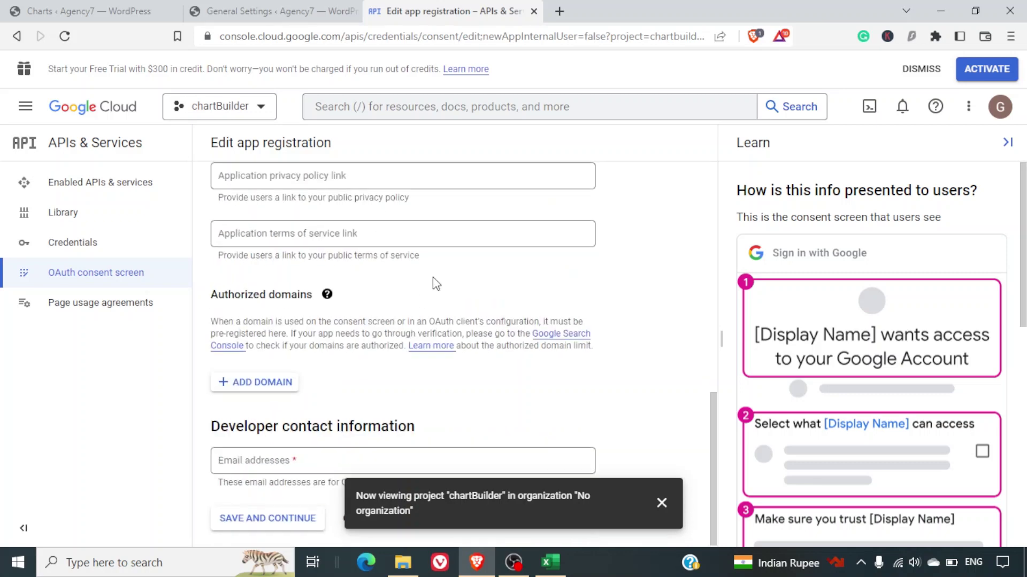
scroll(432, 277, up, 5)
scroll(389, 331, up, 5)
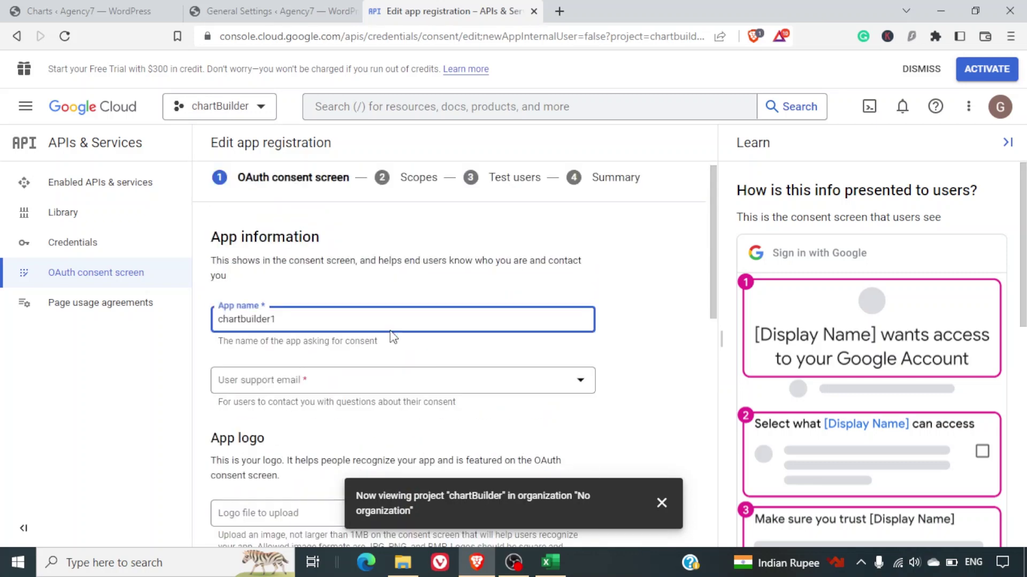
click(321, 387)
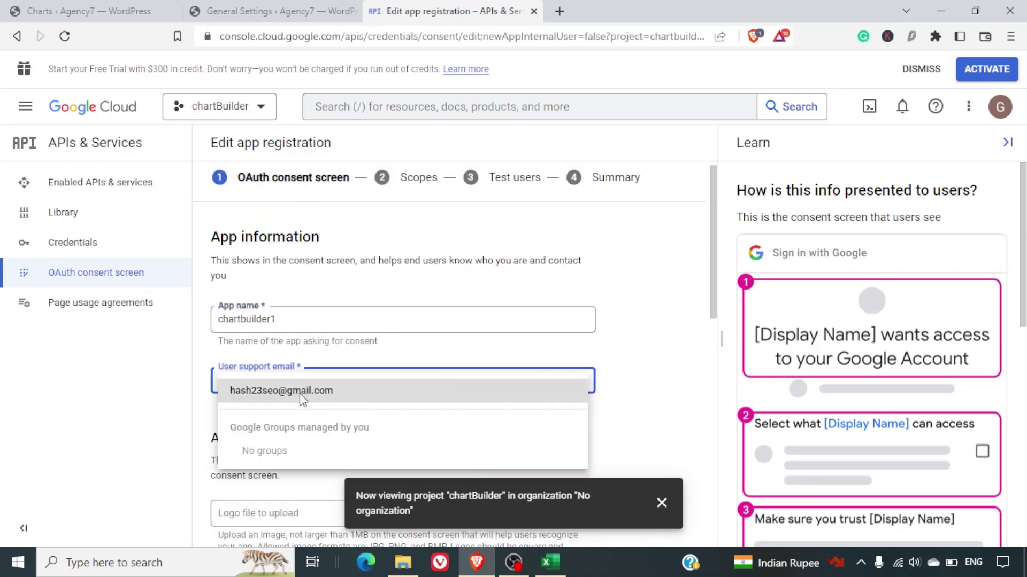
click(321, 389)
Enter the developer contact email address and save the app information.
scroll(419, 399, down, 6)
scroll(419, 399, down, 5)
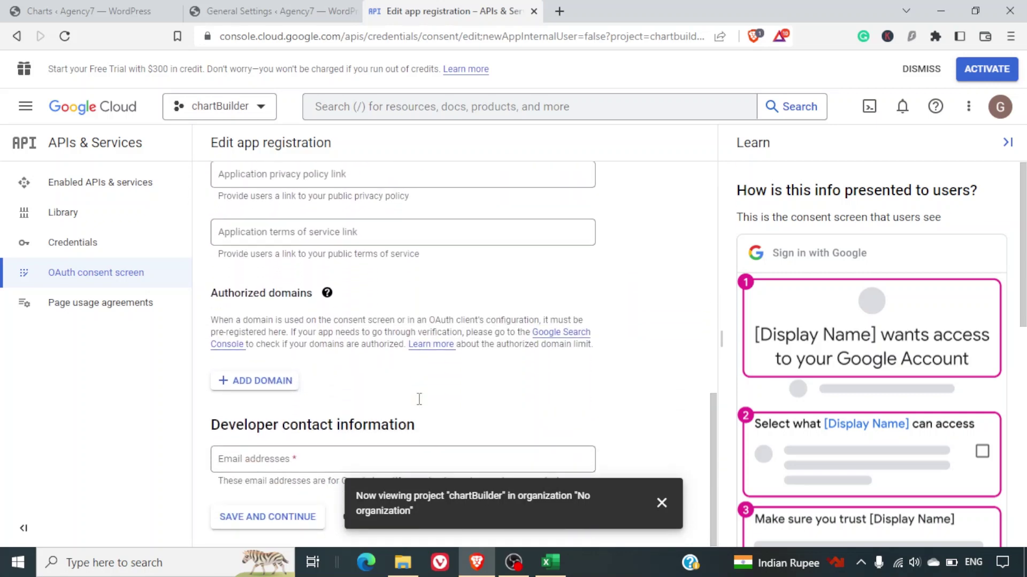
click(267, 460)
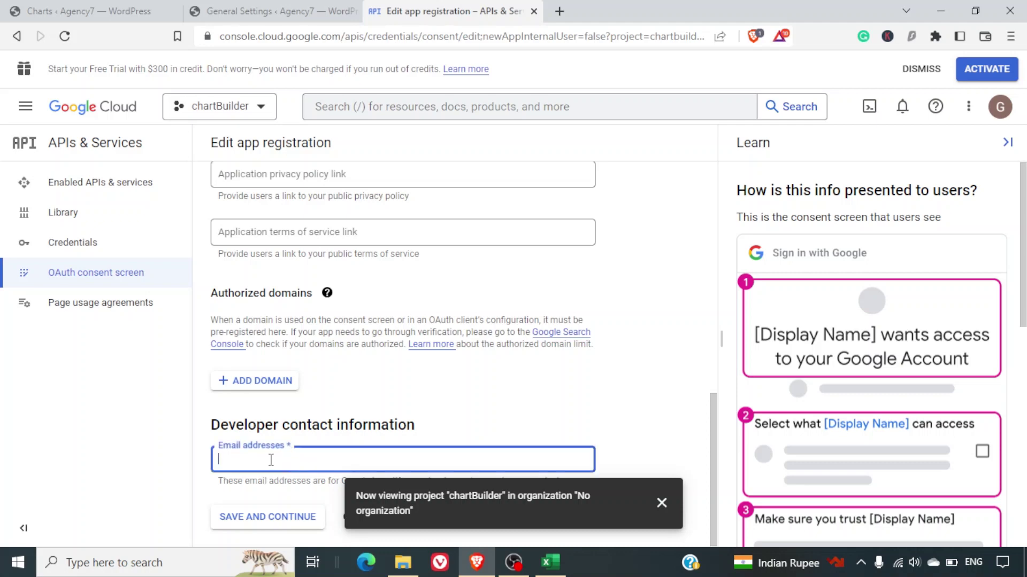
click(263, 517)
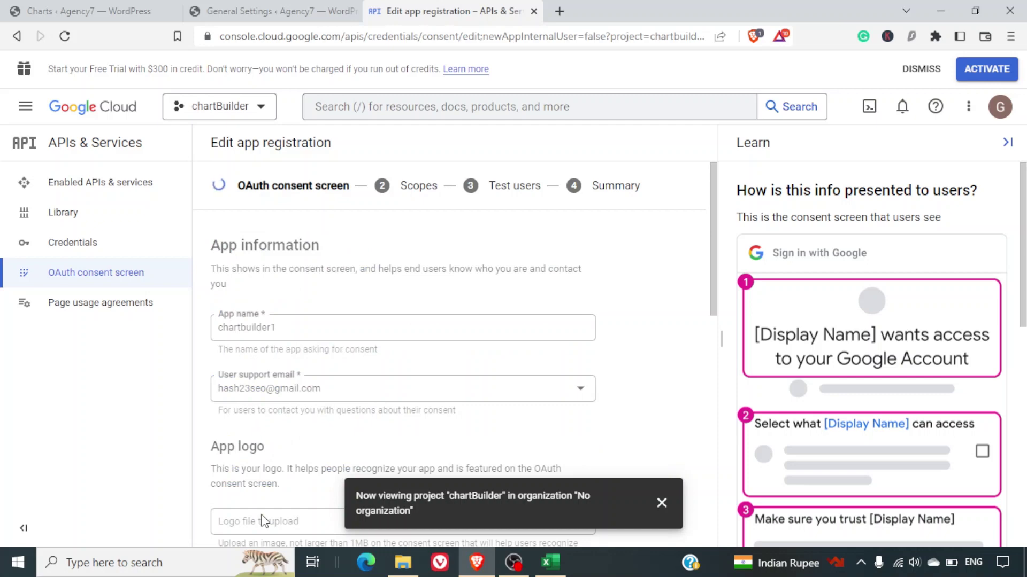
Pass Scopes and Test users unchanged to reach the registration Summary.
click(663, 507)
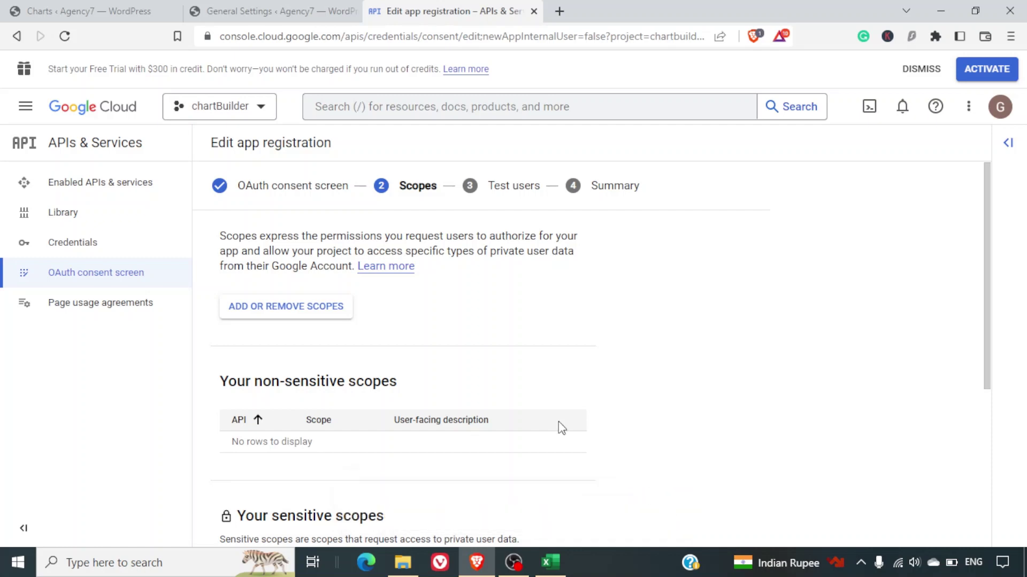
scroll(515, 377, down, 5)
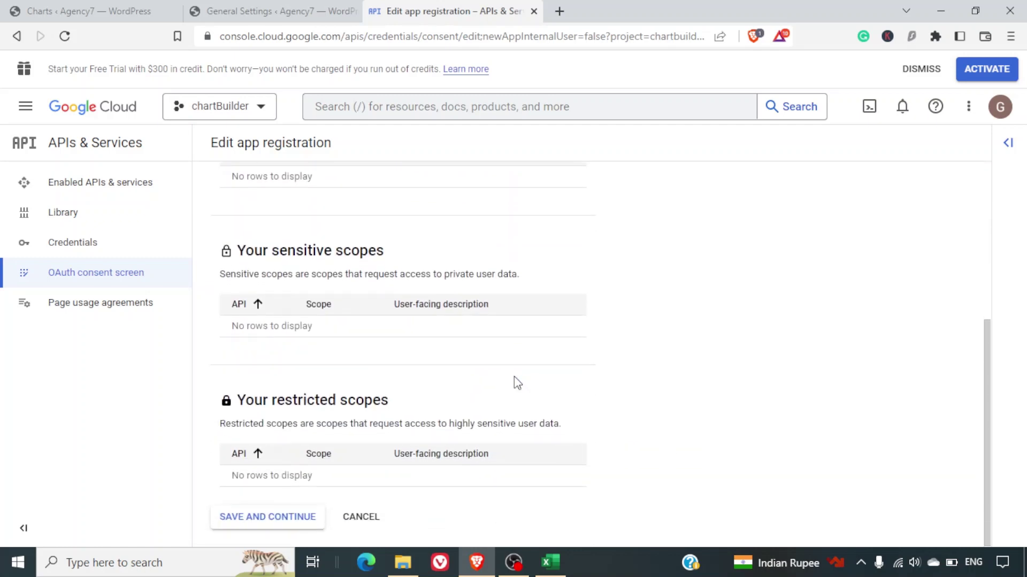
click(265, 530)
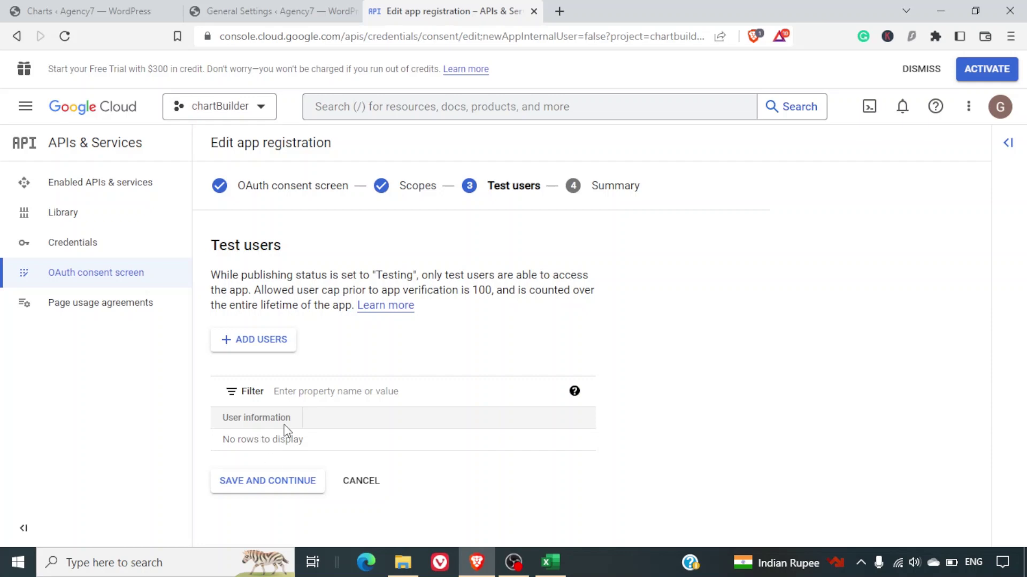
click(274, 484)
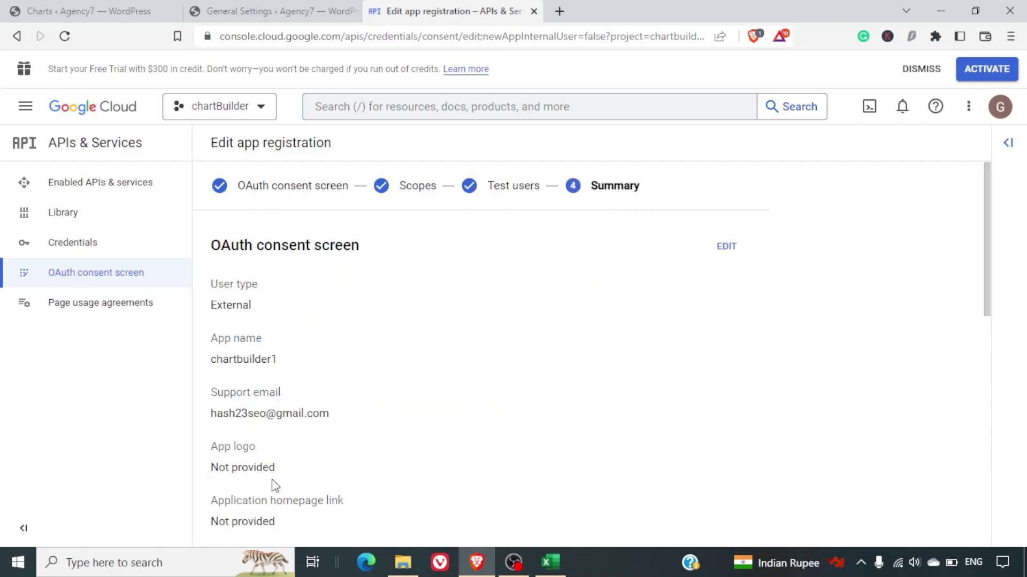
scroll(450, 399, down, 10)
scroll(449, 399, up, 10)
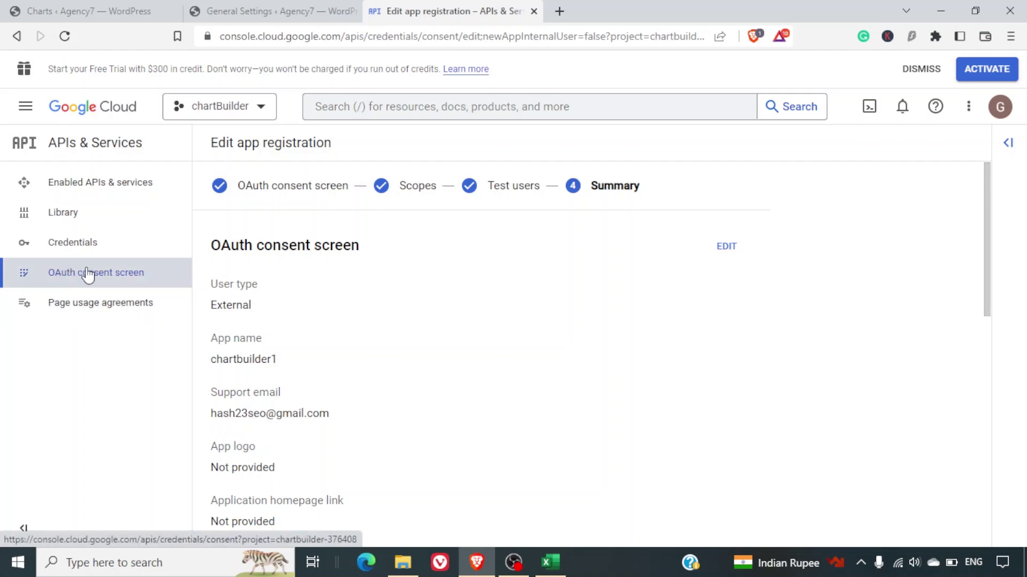
From Credentials, start a new OAuth client ID and choose Web application as its type.
click(105, 244)
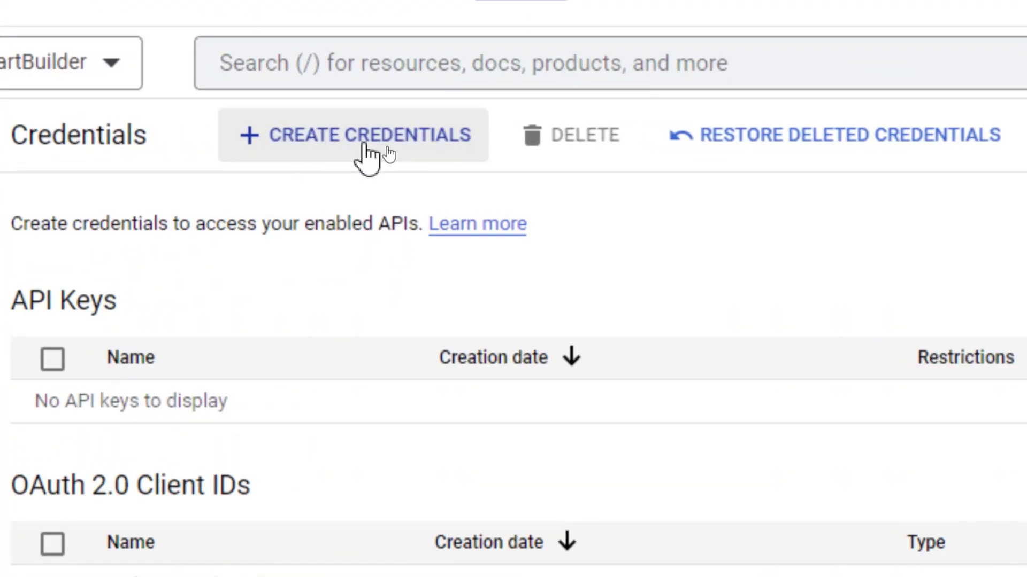
click(365, 155)
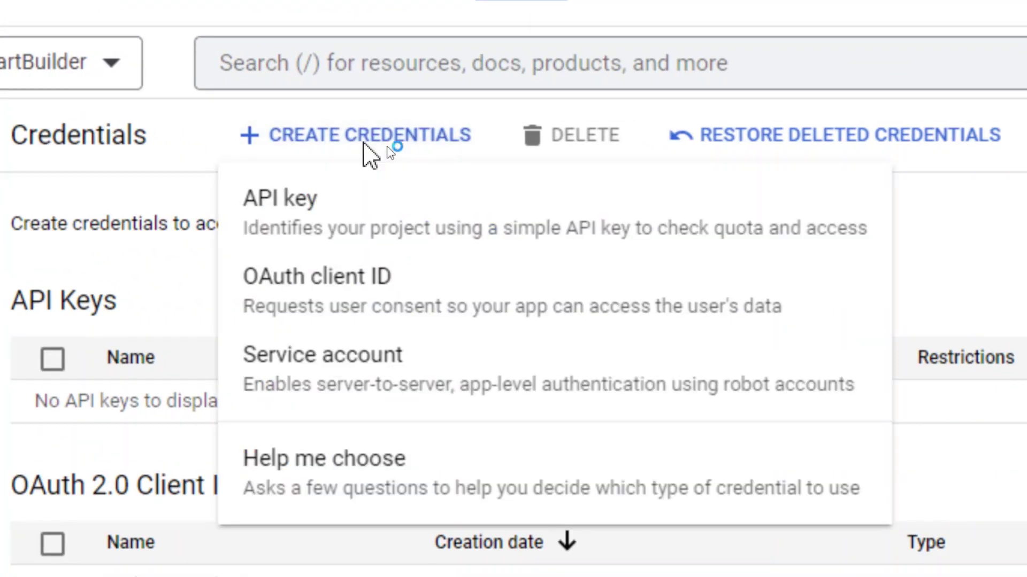
click(297, 321)
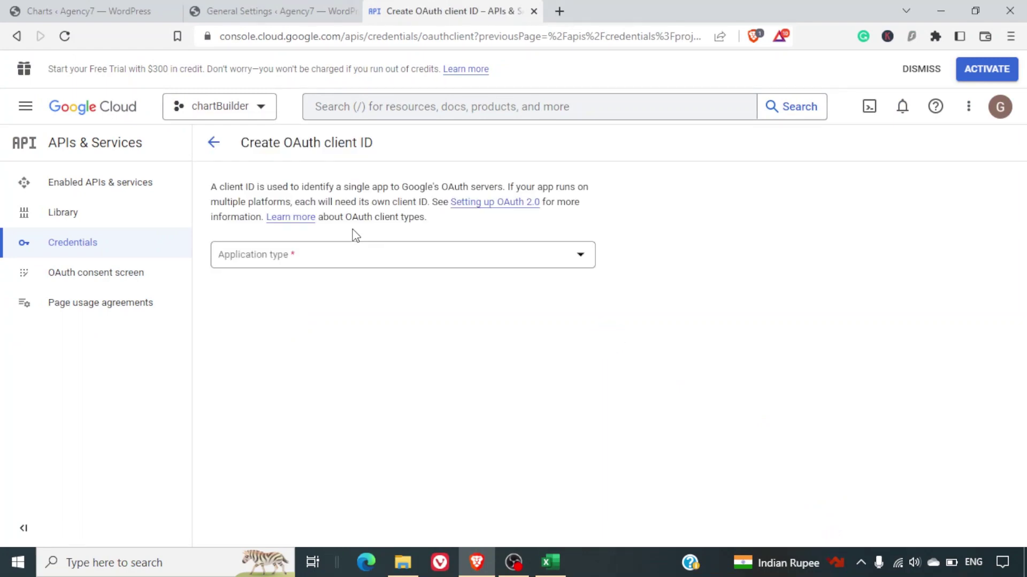
click(328, 251)
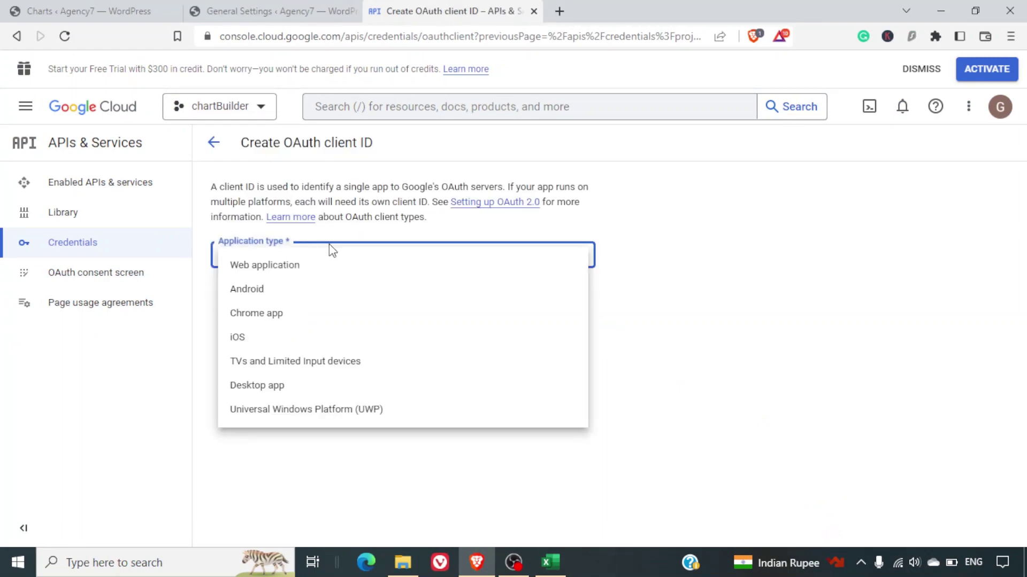
click(312, 266)
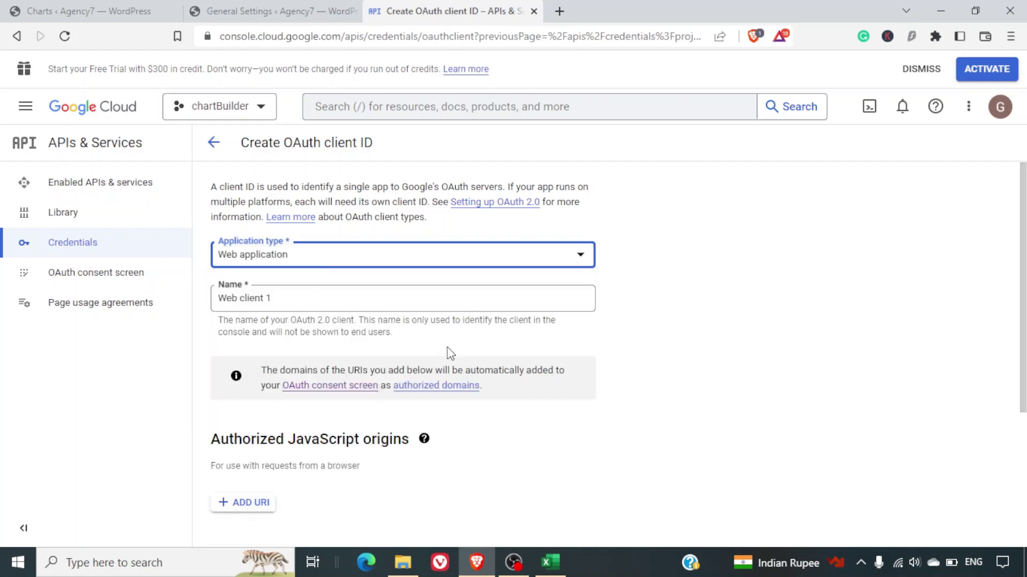
scroll(449, 353, down, 4)
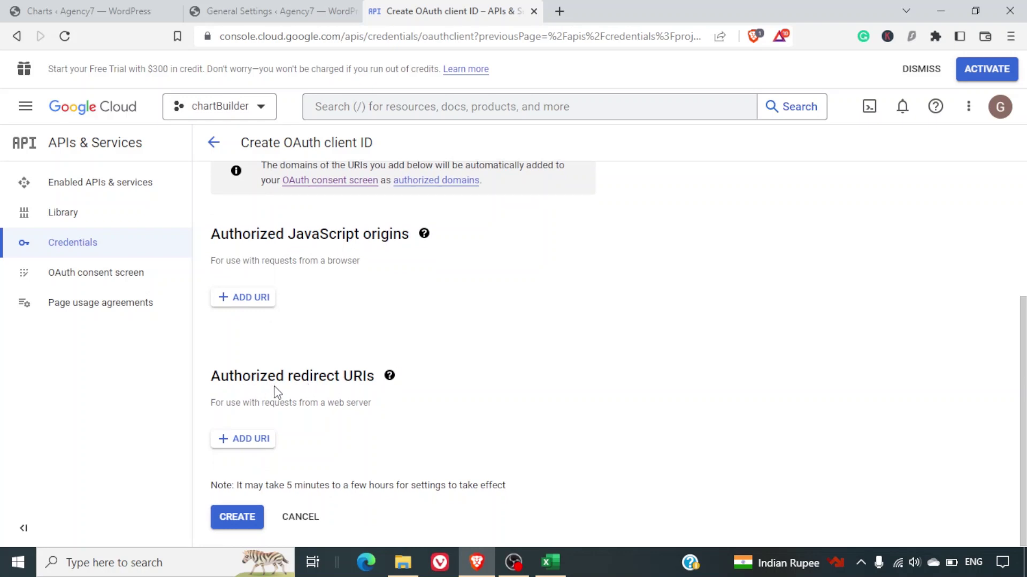
Add the plugin's chart-builder-settings redirect URL as URIs 1 and create Web client 1.
click(302, 8)
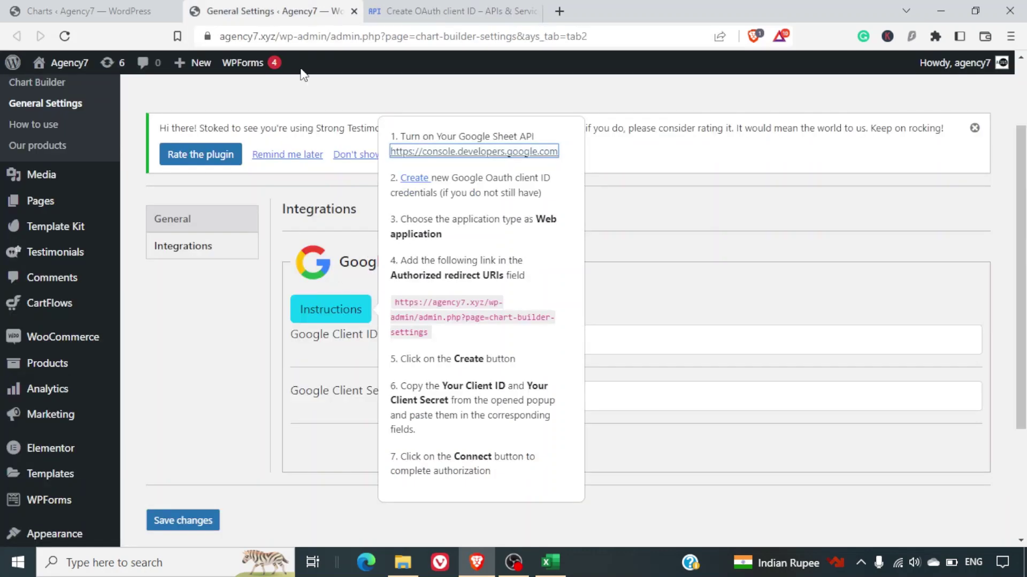
drag(427, 335, 388, 303)
key(ctrl+c)
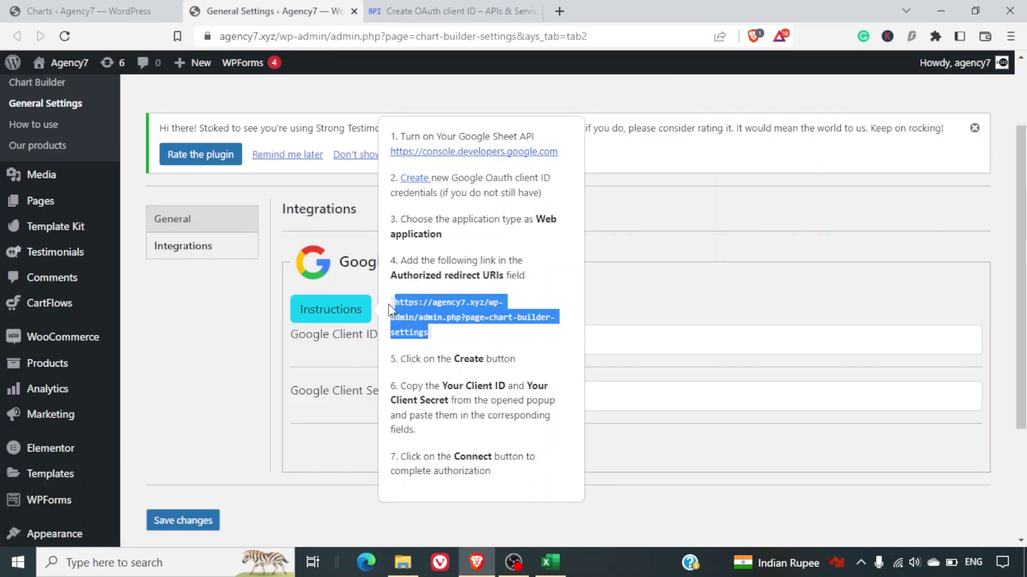
click(453, 2)
click(251, 436)
click(287, 452)
key(ctrl+v)
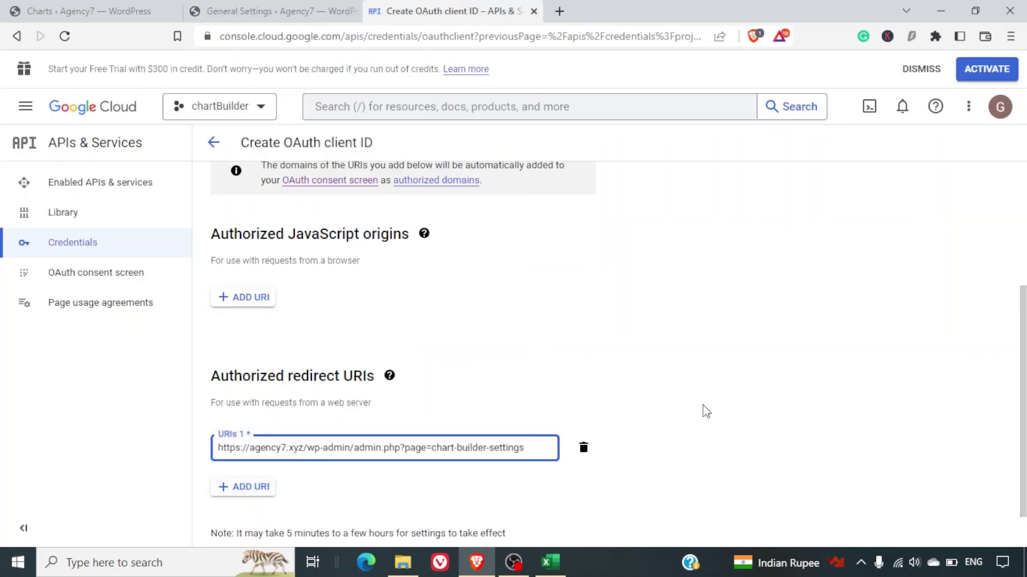
click(707, 411)
scroll(707, 411, down, 1)
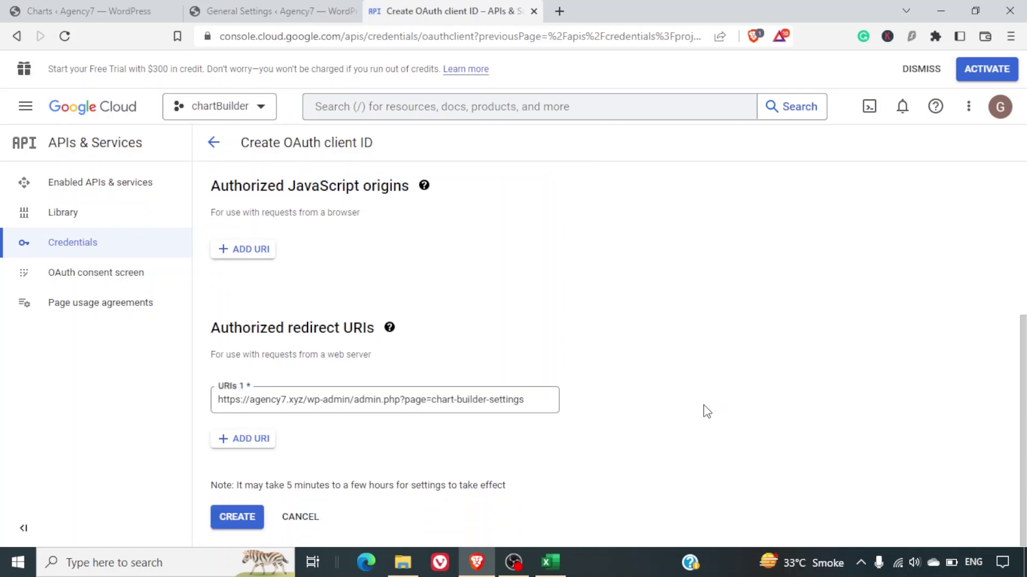
click(226, 523)
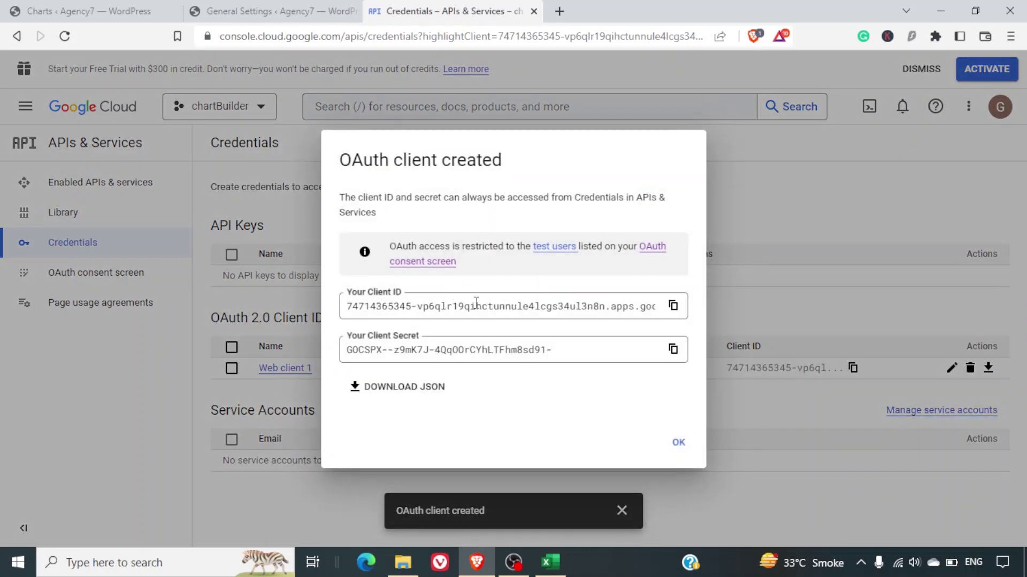
Copy the new Client ID into the plugin's Google Client ID field.
click(671, 307)
click(299, 8)
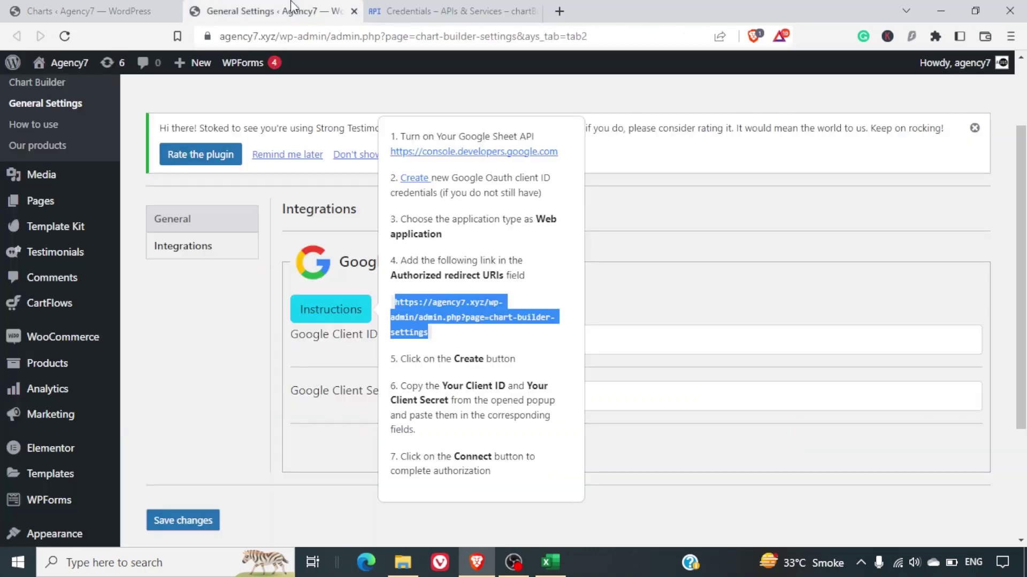
click(570, 330)
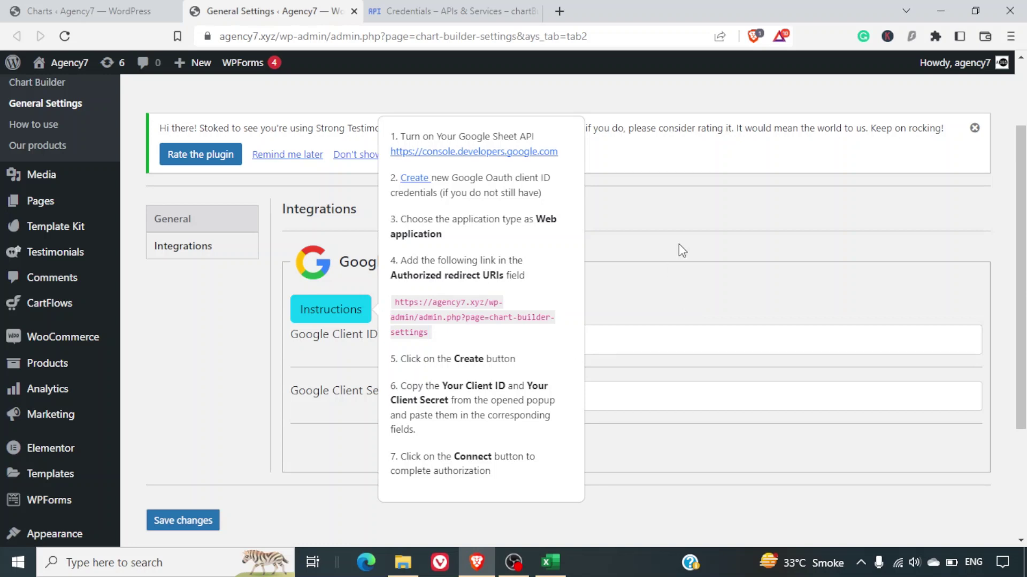
click(332, 311)
click(543, 342)
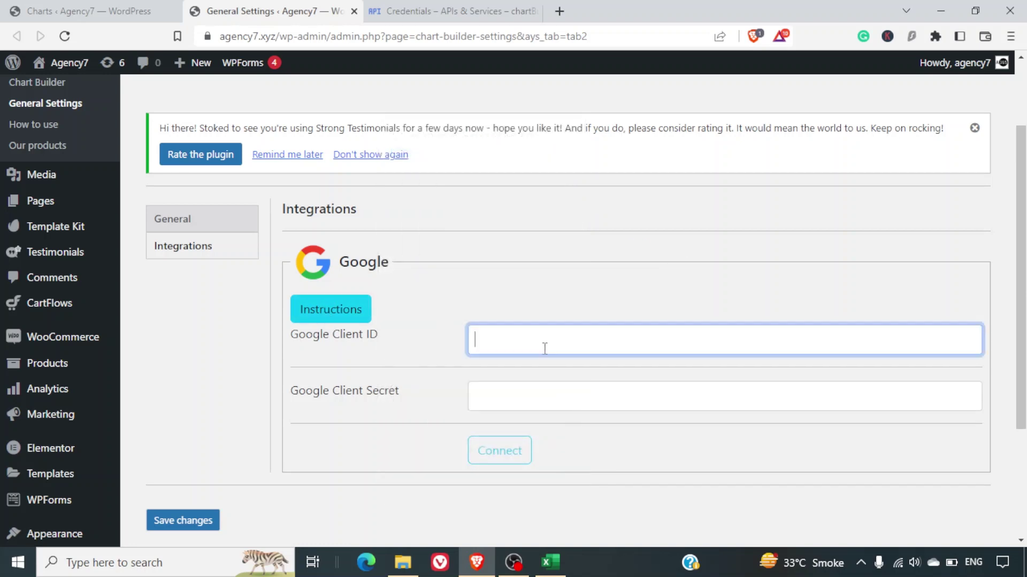
key(ctrl+v)
Copy the Client Secret into the Google Client Secret field and close the client dialog.
click(467, 7)
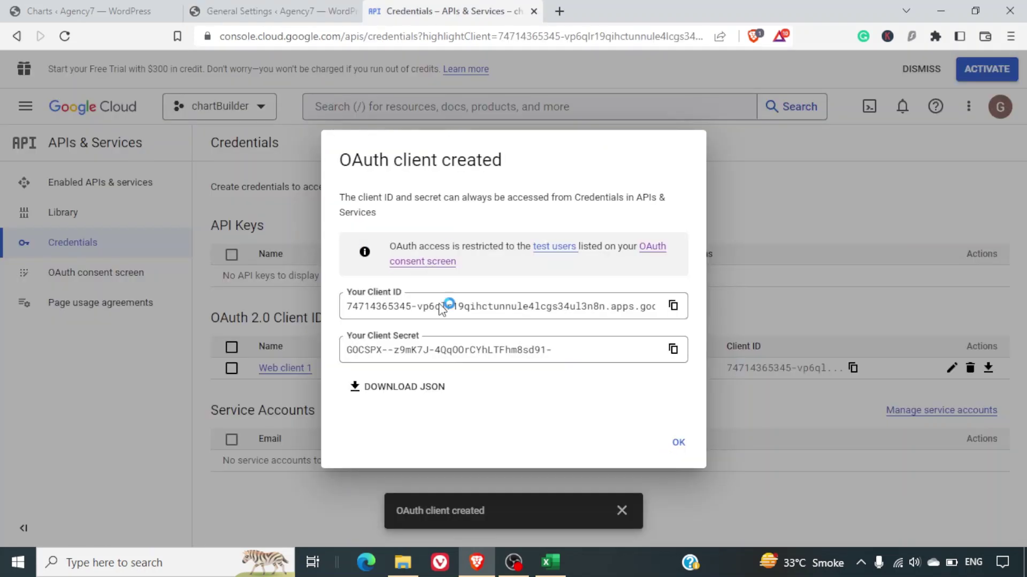
click(673, 350)
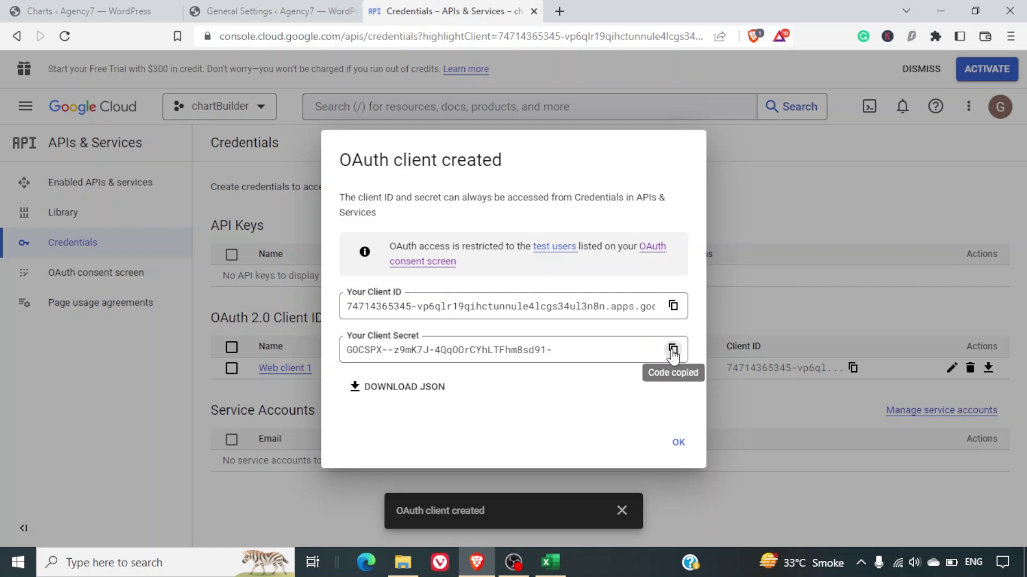
click(282, 6)
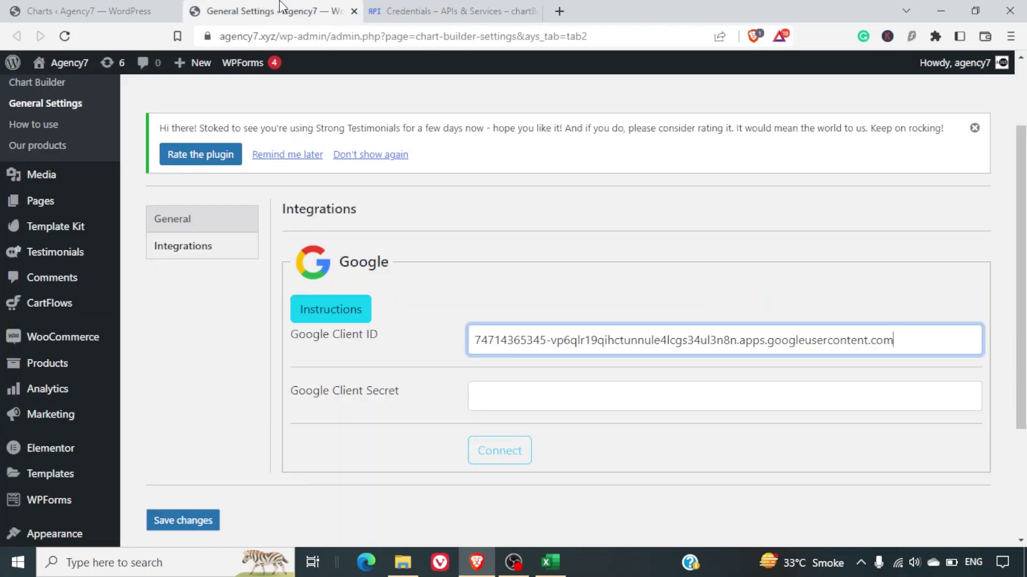
click(614, 390)
key(ctrl+v)
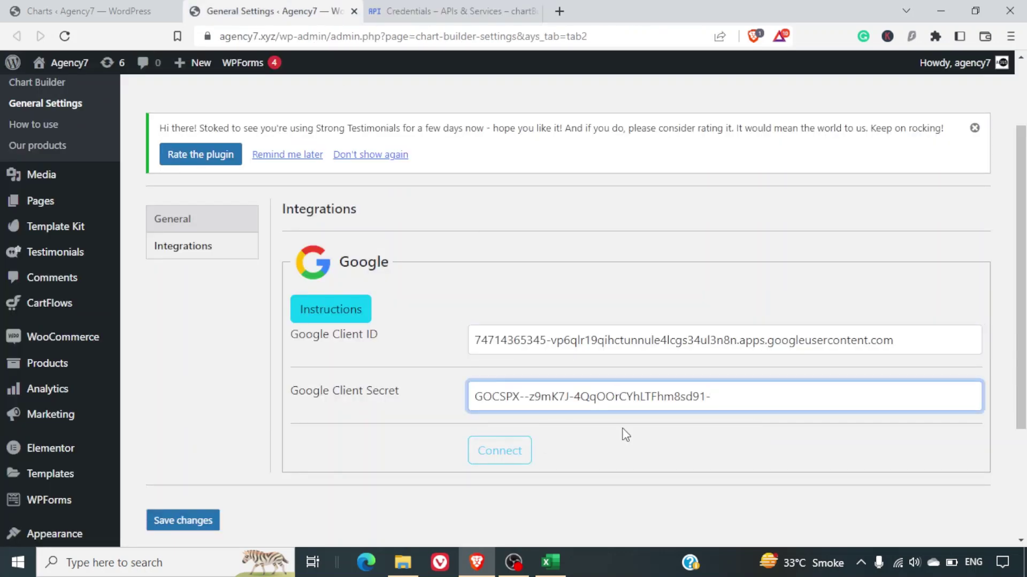
click(466, 7)
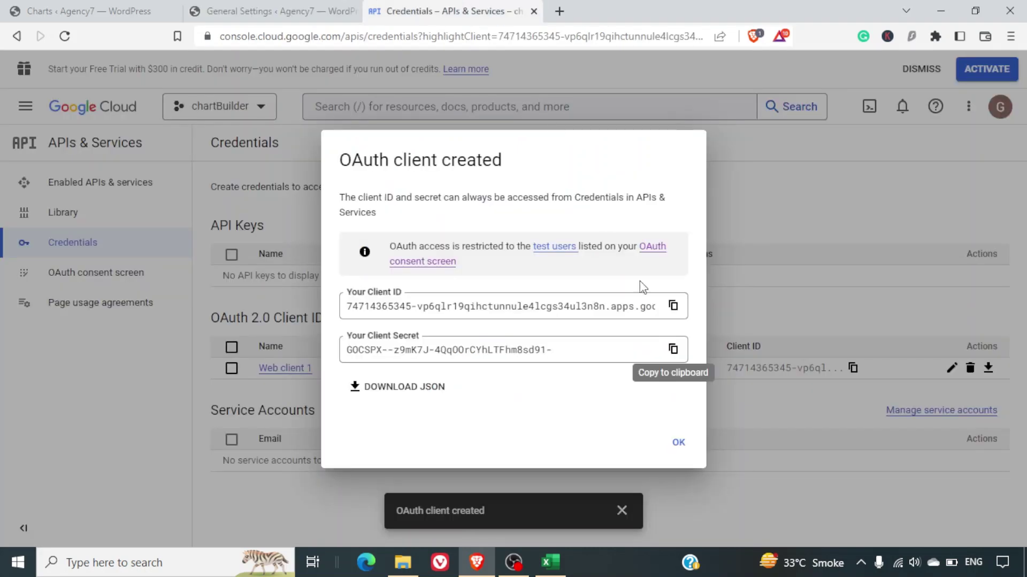
click(677, 444)
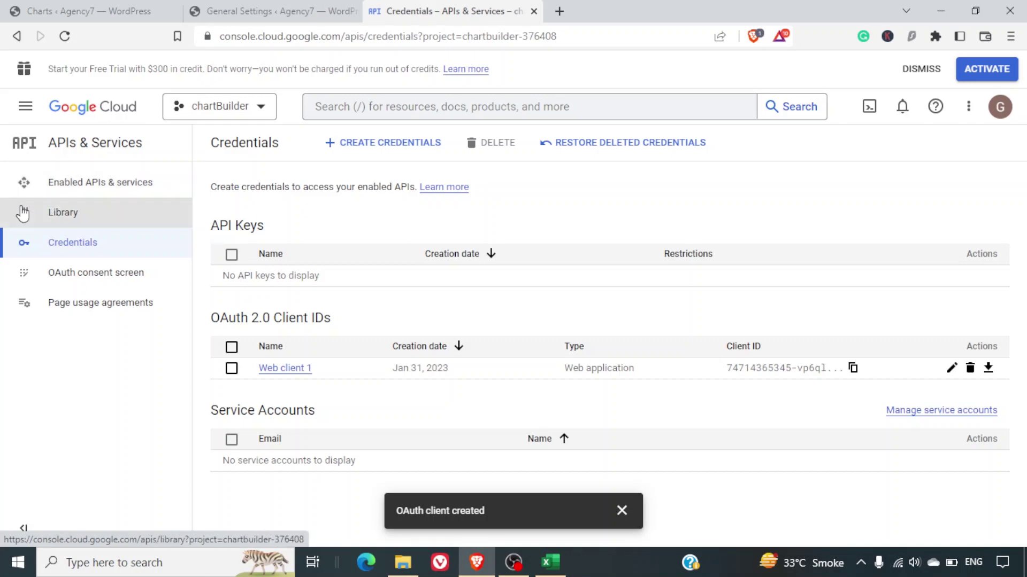
Search the API Library for 'google drive' and enable the Google Drive API.
click(101, 215)
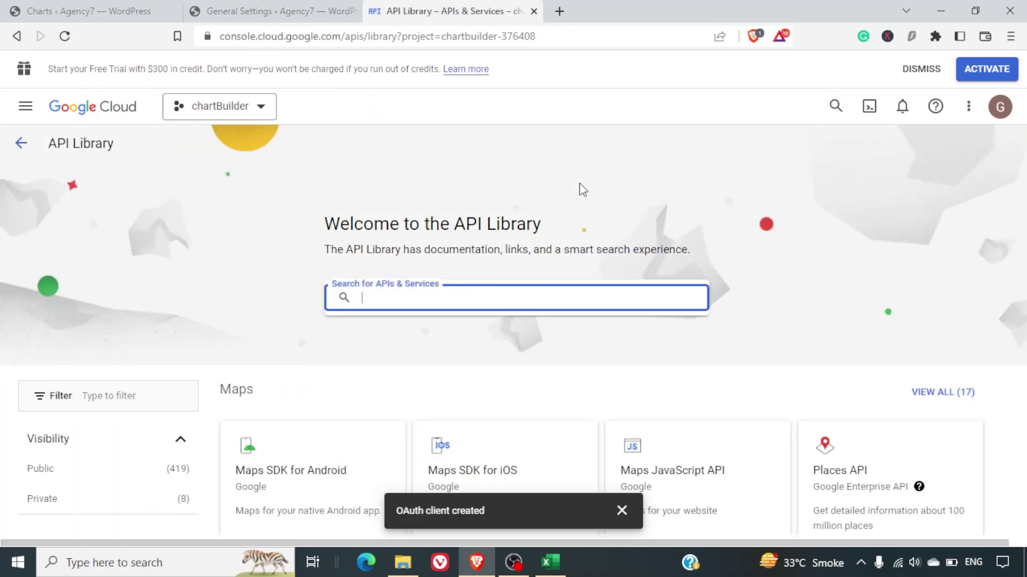
text(google drive)
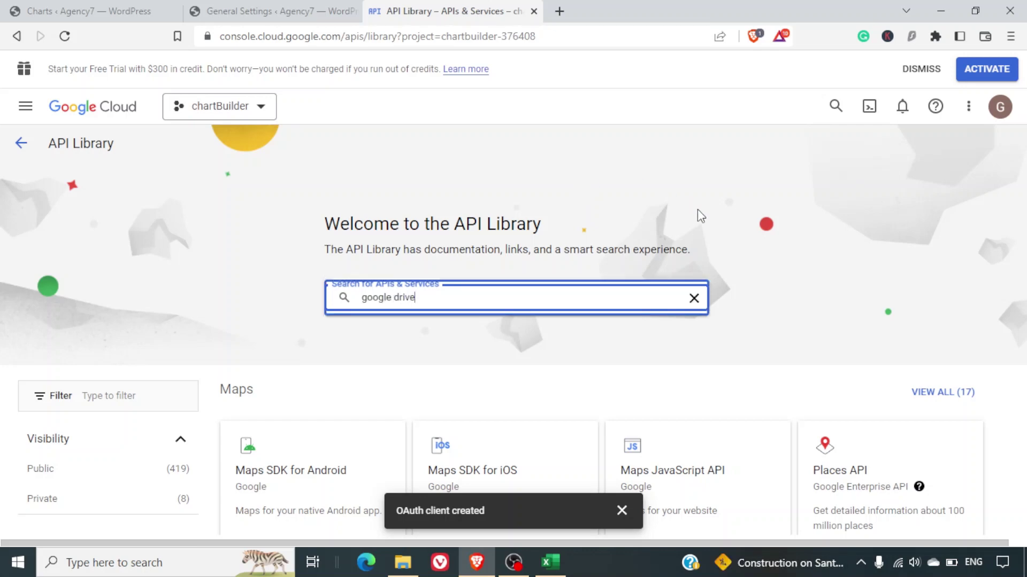
scroll(708, 217, down, 4)
scroll(709, 225, up, 3)
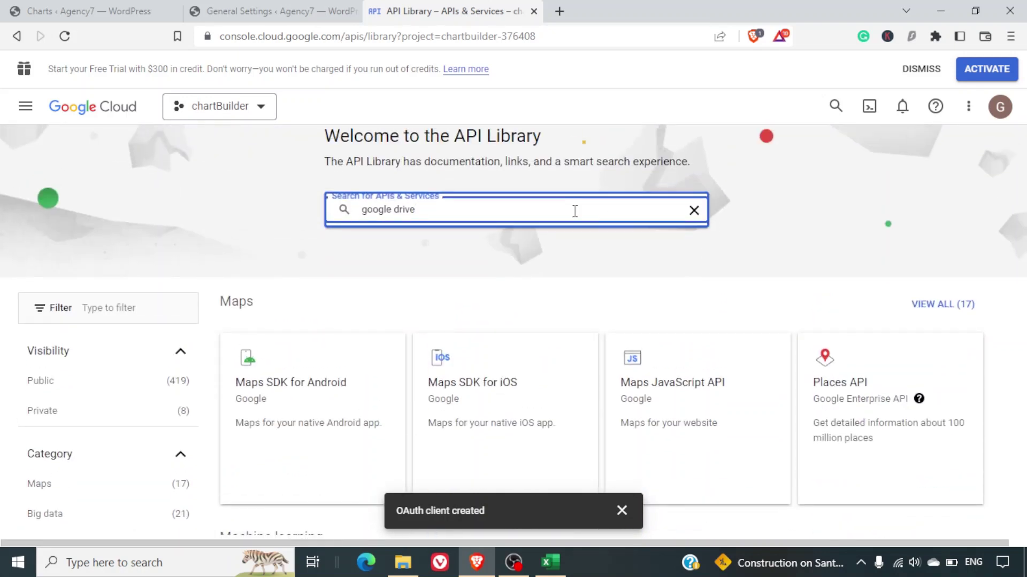
key(Return)
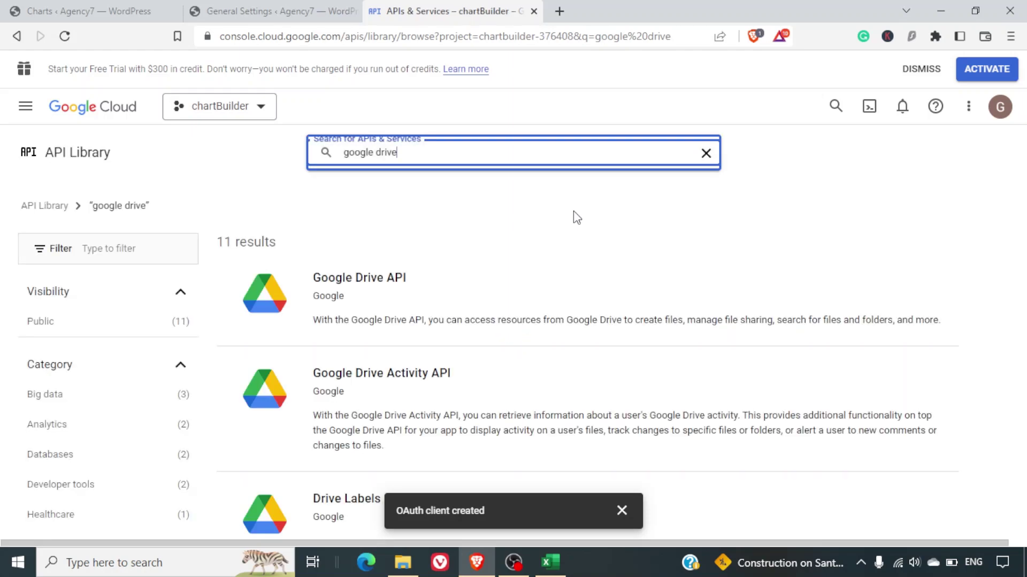
click(373, 292)
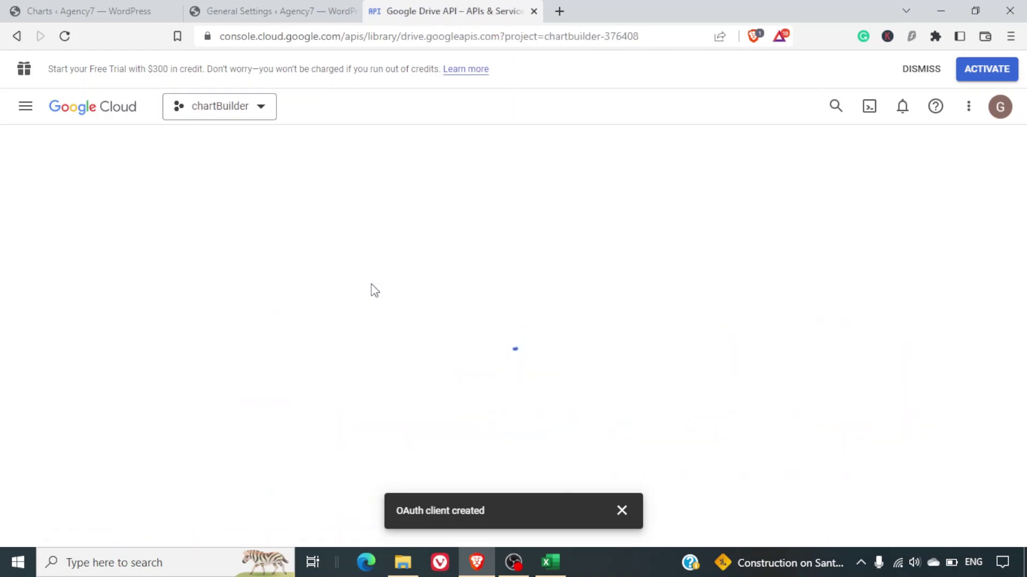
click(170, 299)
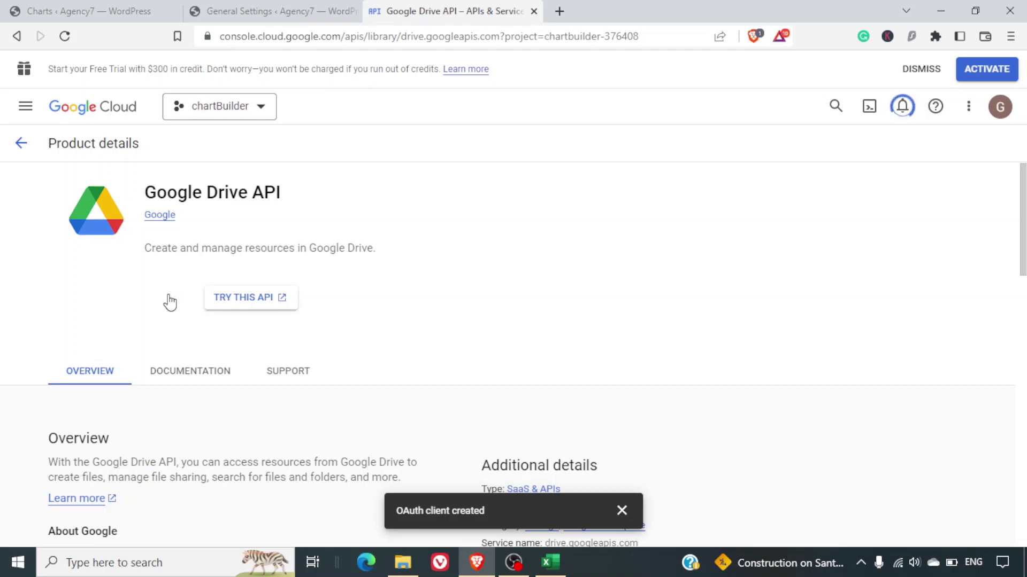
click(170, 300)
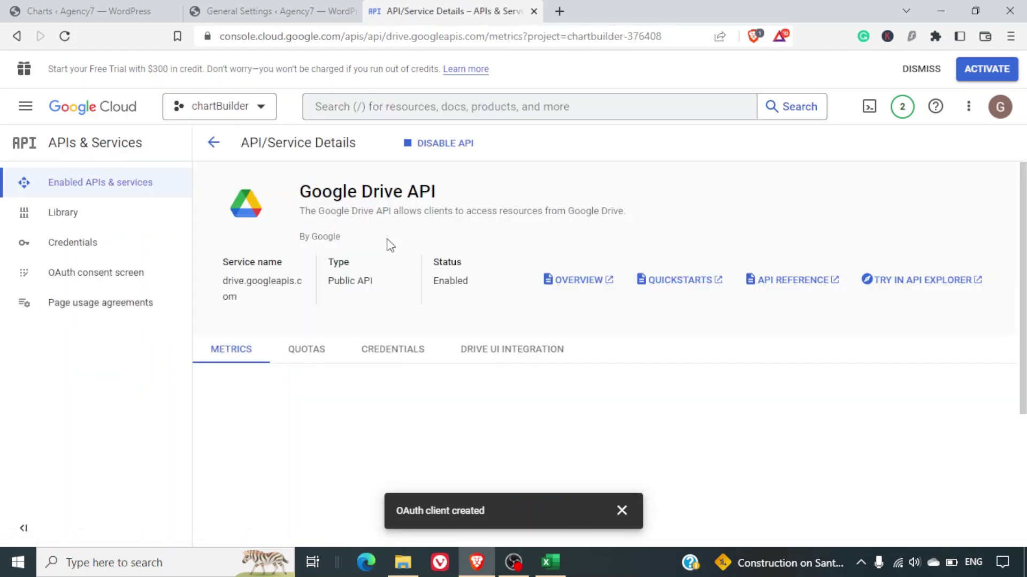
Find the Google Sheets API through console search, enable it, and dismiss the survey.
click(512, 108)
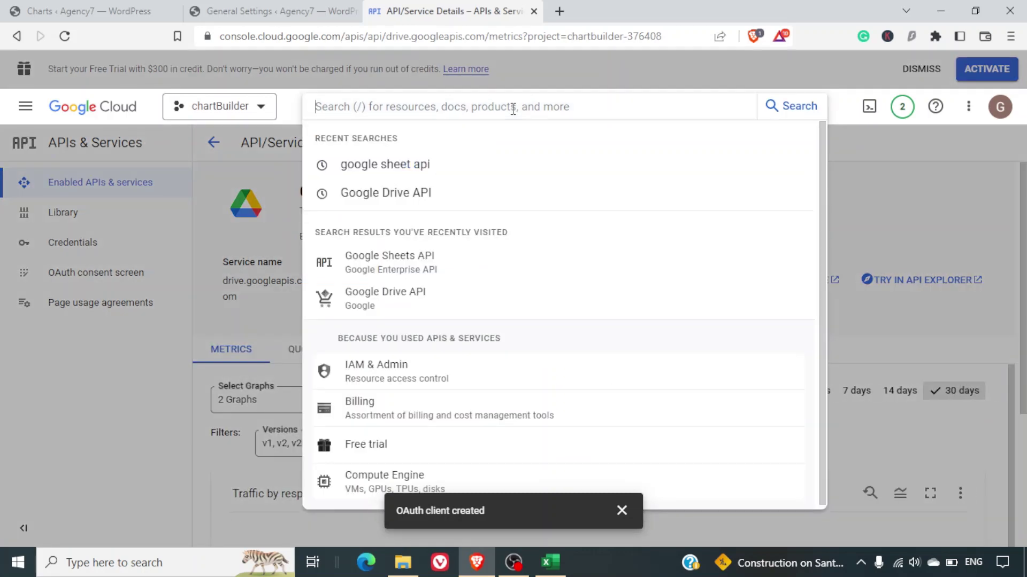
click(429, 170)
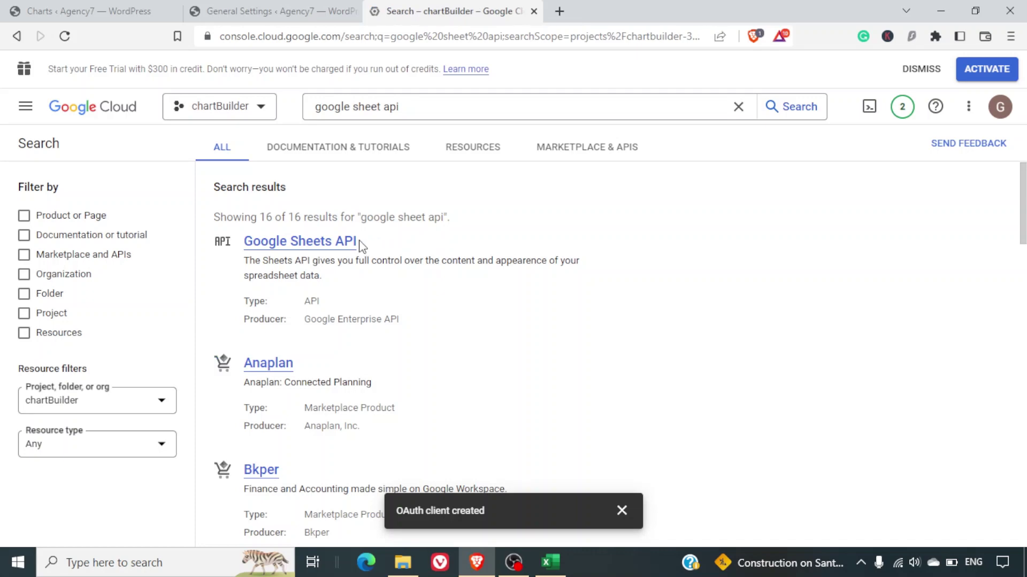
click(336, 246)
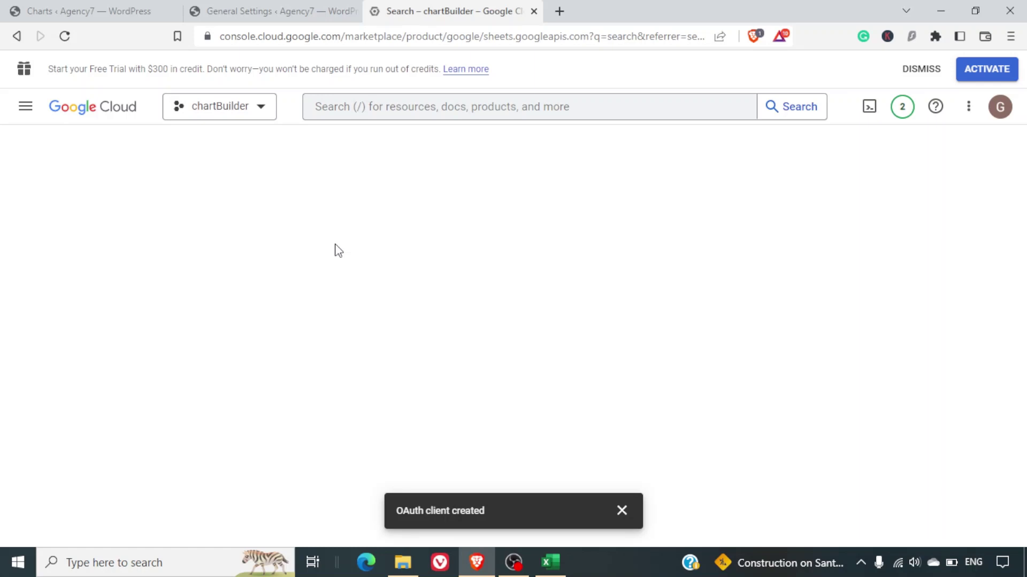
click(621, 512)
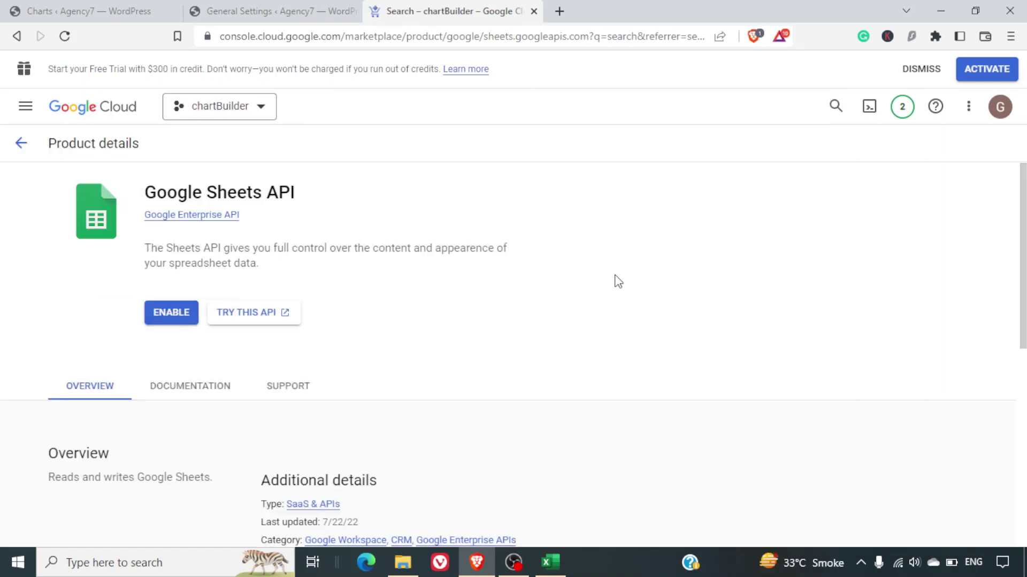
click(165, 310)
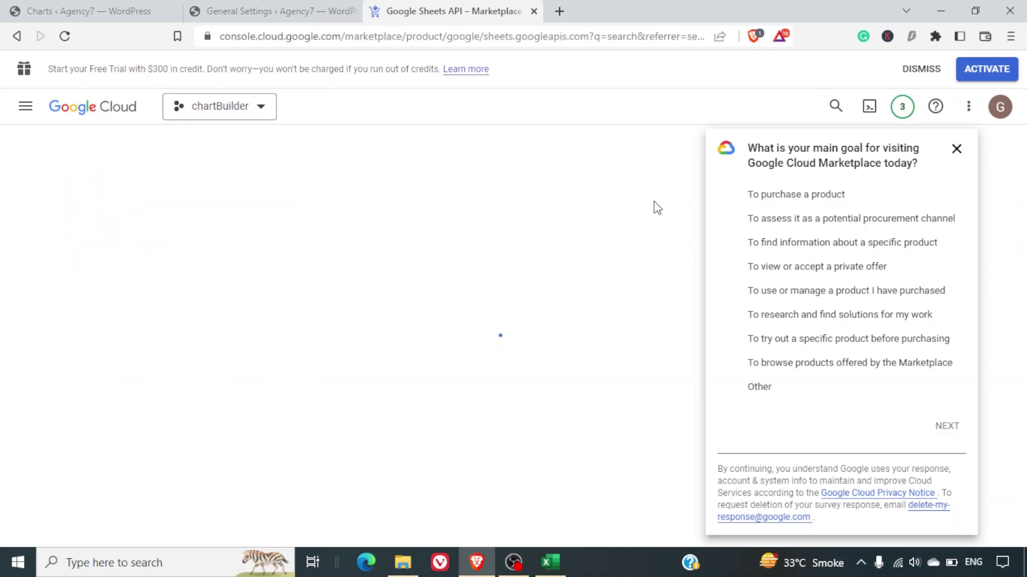
click(957, 152)
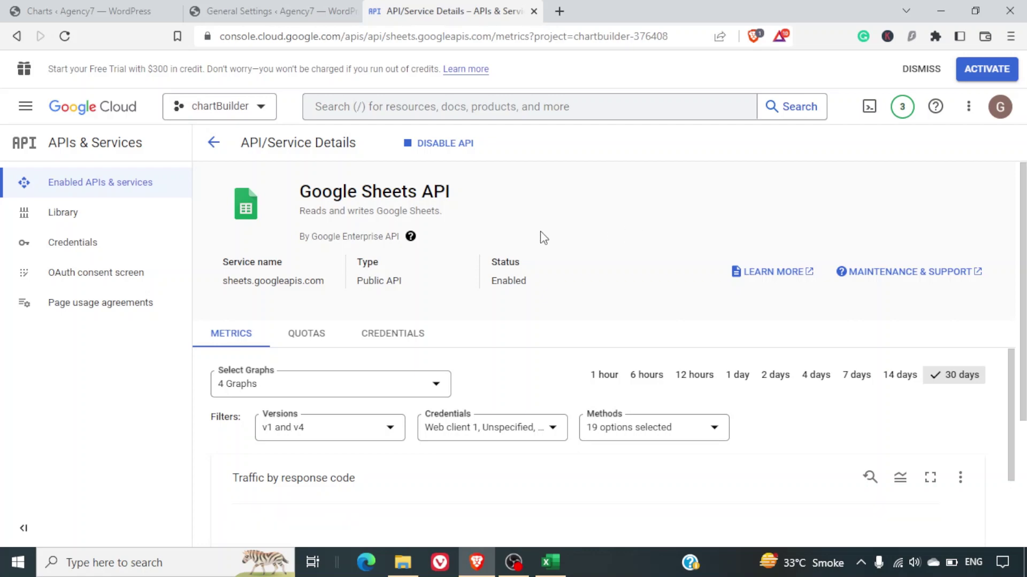
Publish the chartbuilder1 consent screen app to production, then return to the WordPress Integrations tab.
click(98, 275)
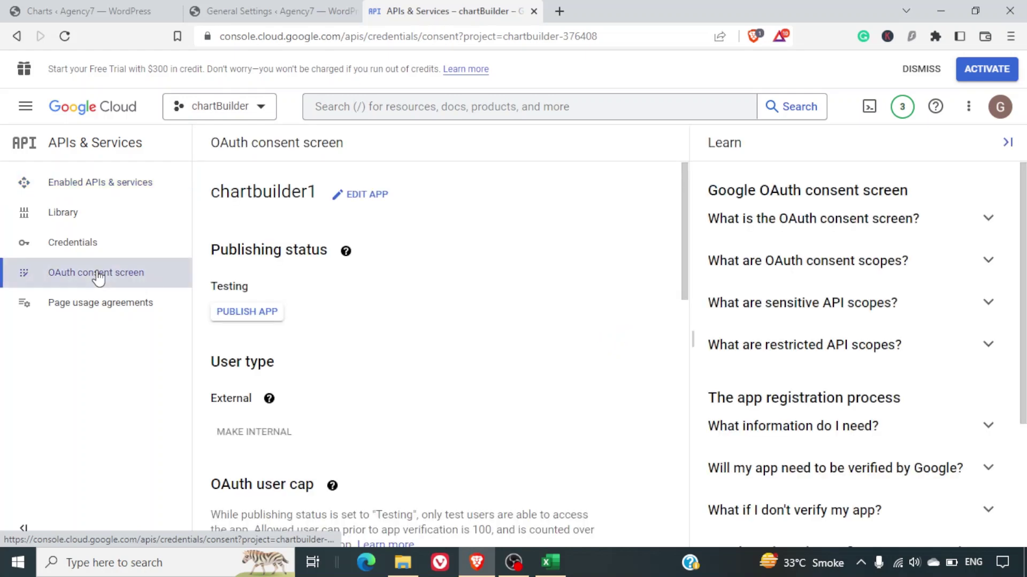
click(226, 314)
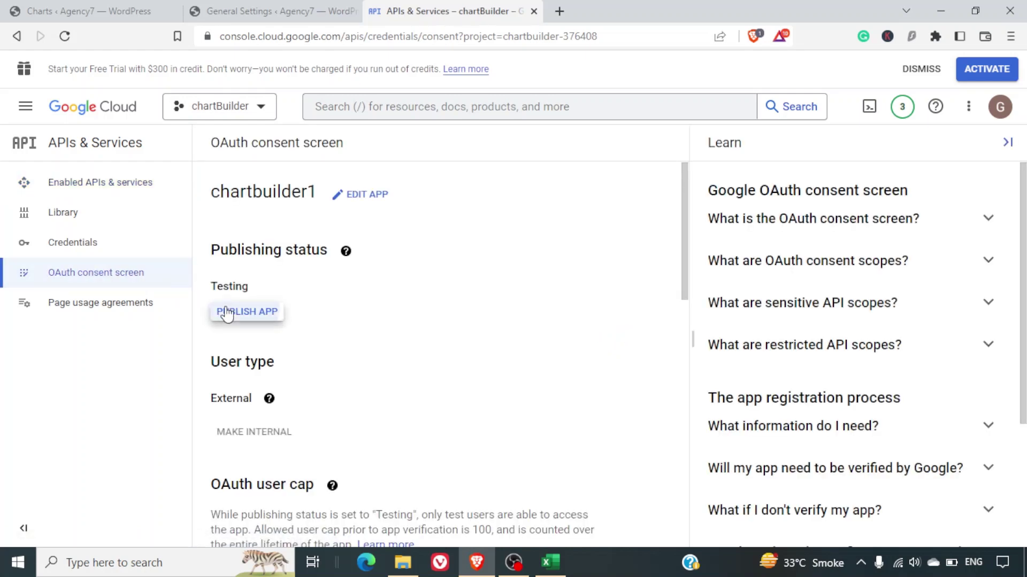
click(696, 381)
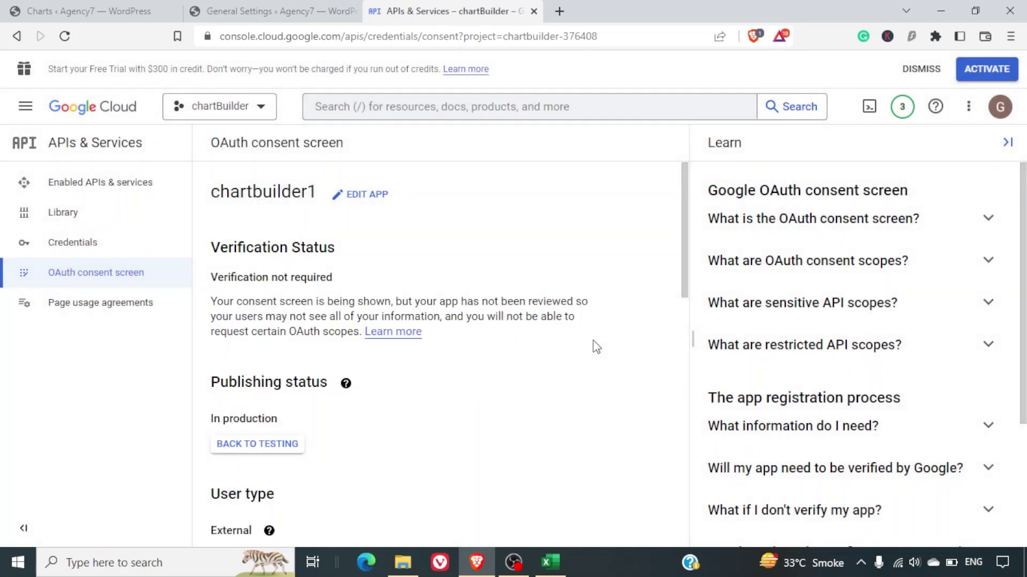
scroll(597, 348, down, 10)
scroll(596, 347, up, 10)
click(295, 7)
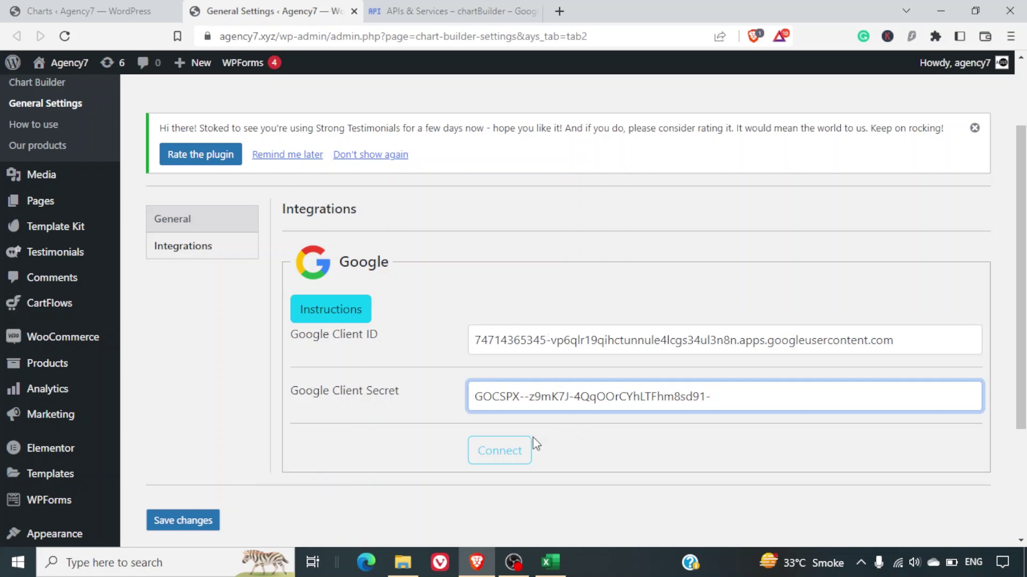
Connect the Chart Builder Google integration and sign in with the Google account.
click(524, 450)
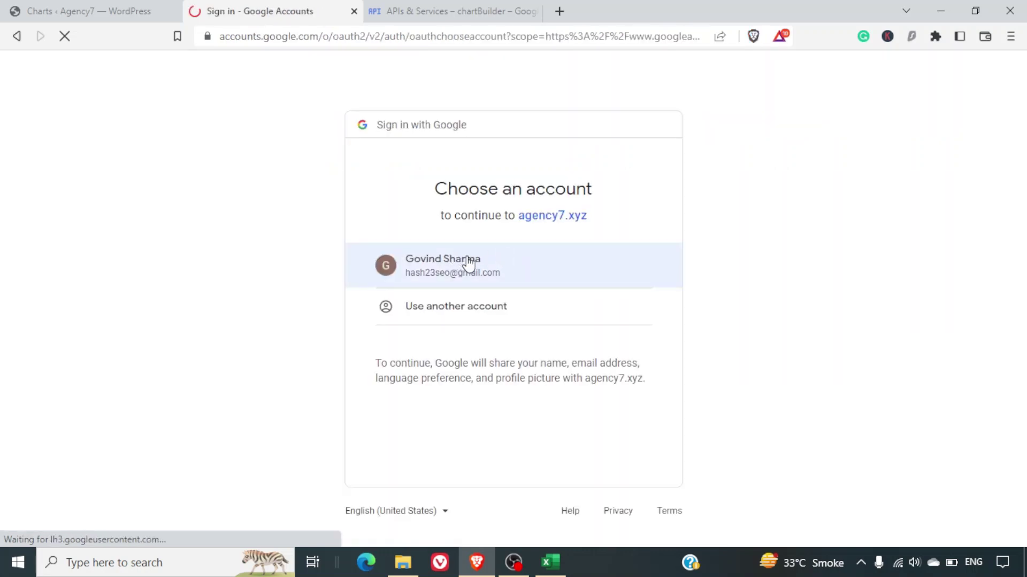
click(469, 263)
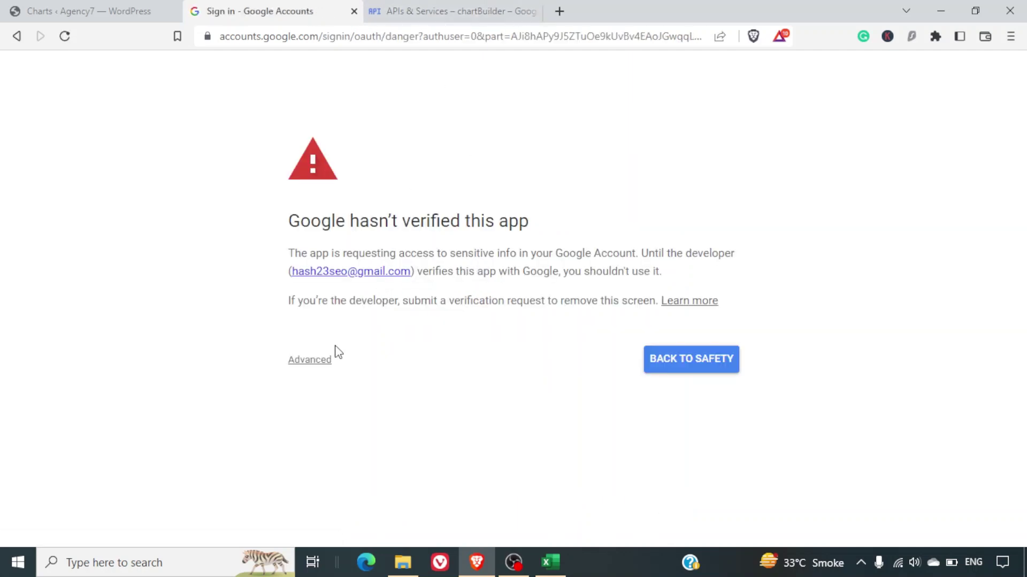
Proceed past the unverified-app warning to agency7.xyz (unsafe).
click(320, 369)
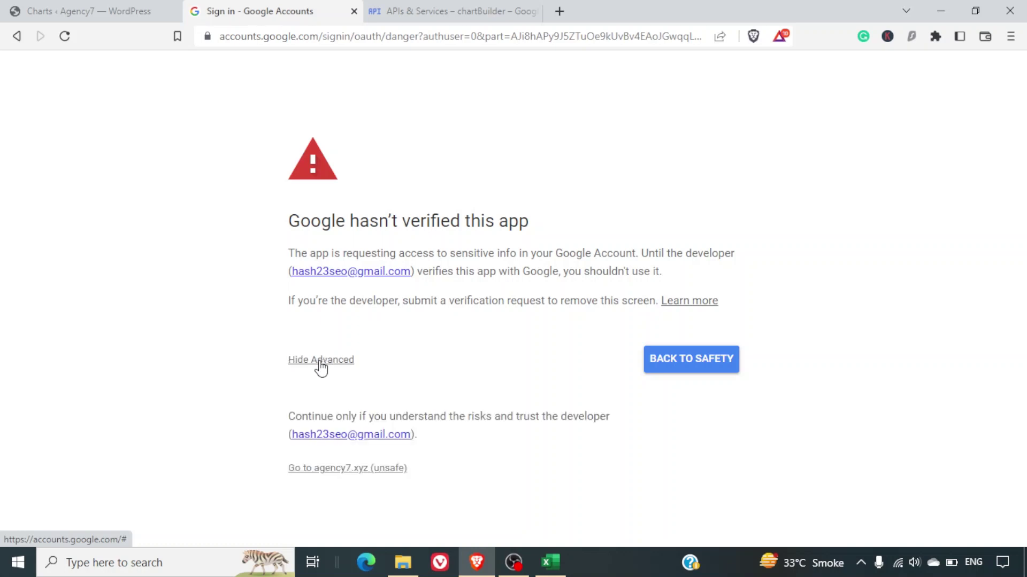
click(380, 470)
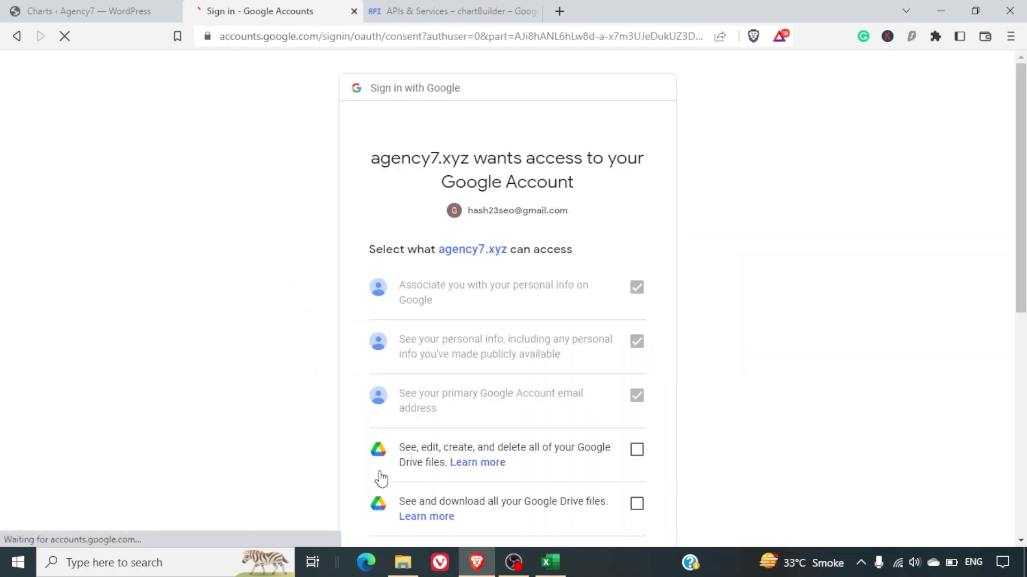
scroll(847, 328, down, 6)
scroll(850, 329, up, 3)
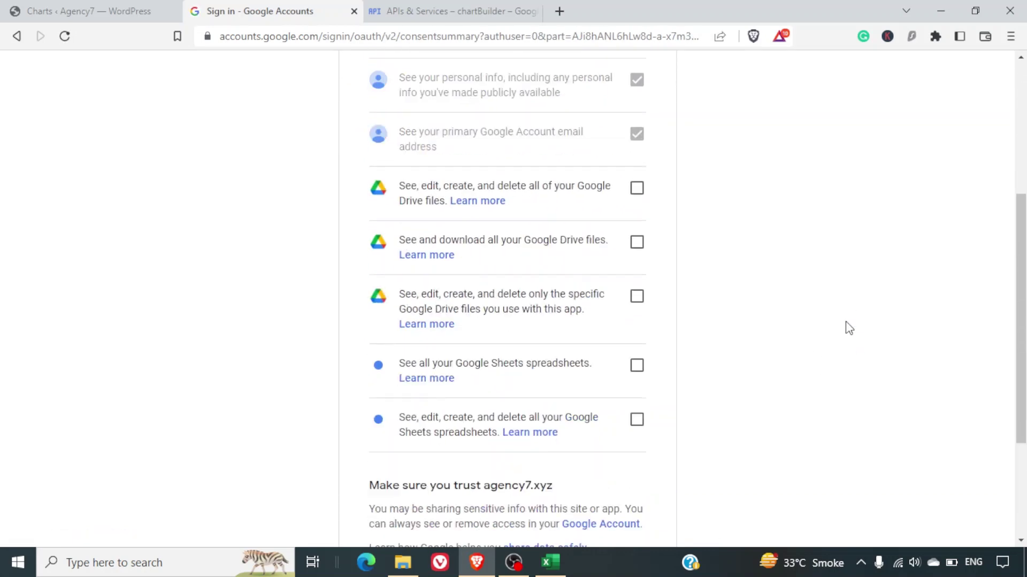
Grant agency7.xyz all three Google Drive and both Google Sheets permissions, then continue.
click(639, 226)
click(644, 287)
click(637, 334)
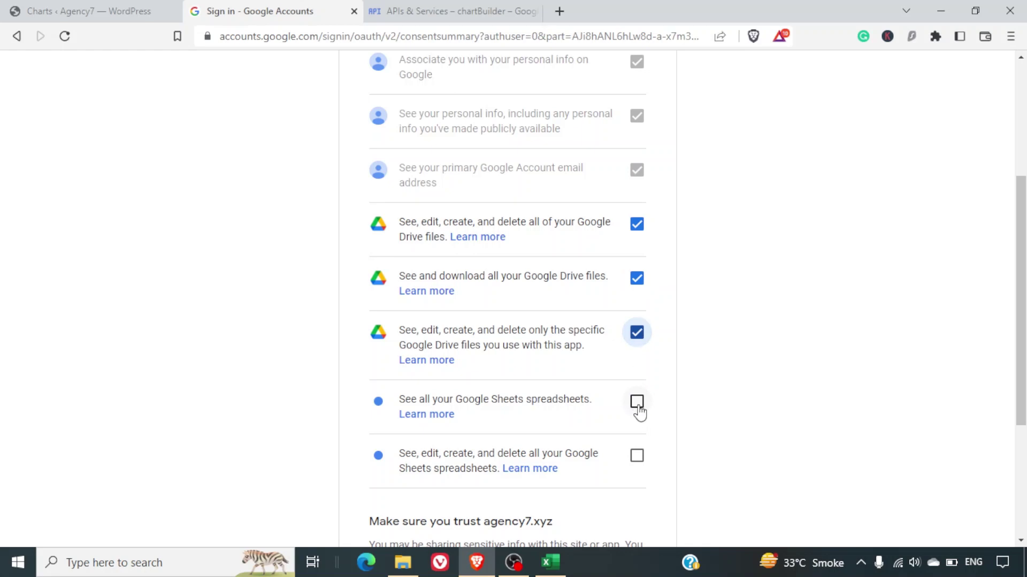
click(639, 412)
click(638, 456)
scroll(699, 431, down, 4)
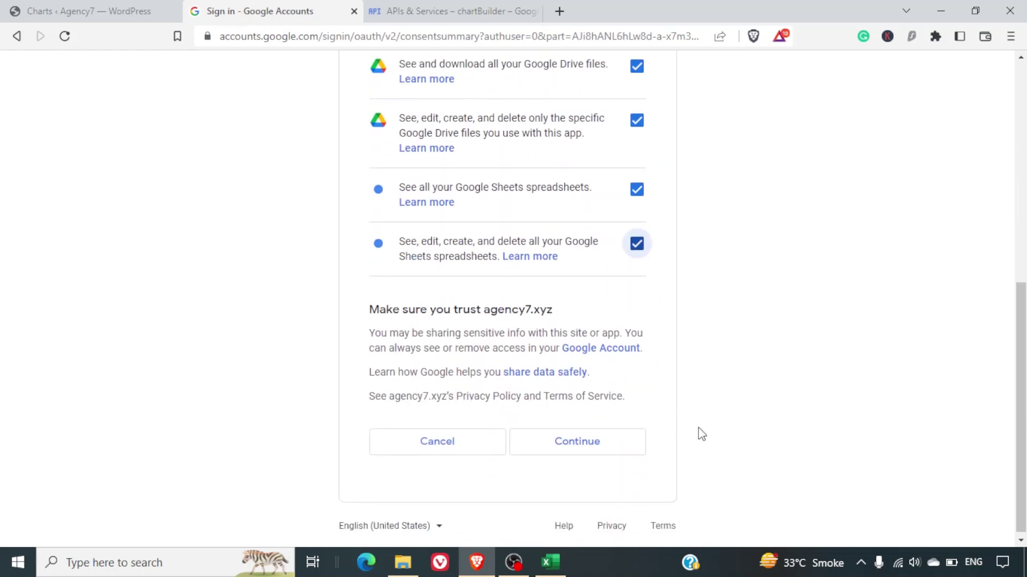
click(621, 443)
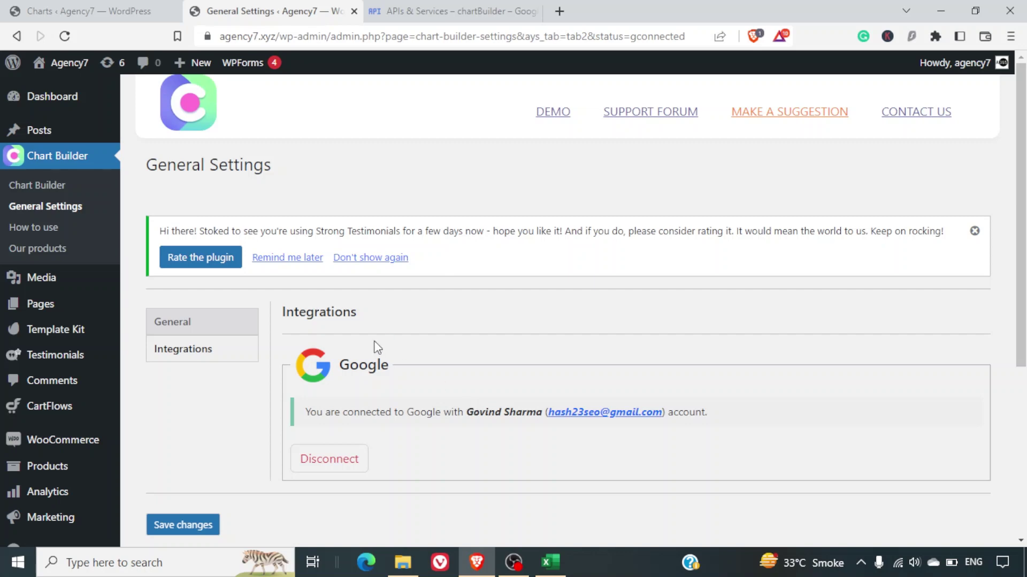
Return to the Chart Builder charts list from the Integrations page.
click(99, 193)
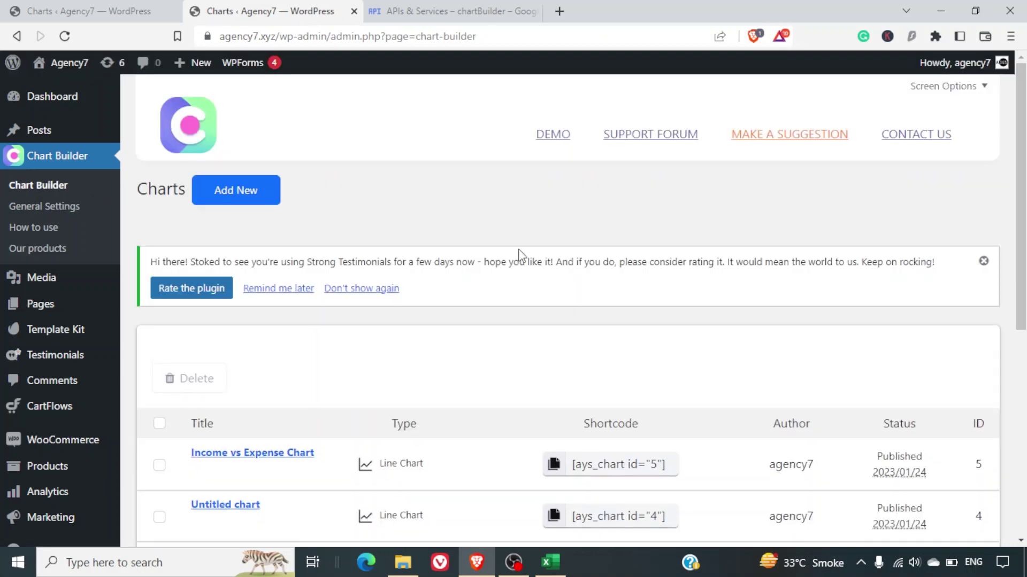
Start a new Donut Chart in Chart Builder.
click(264, 202)
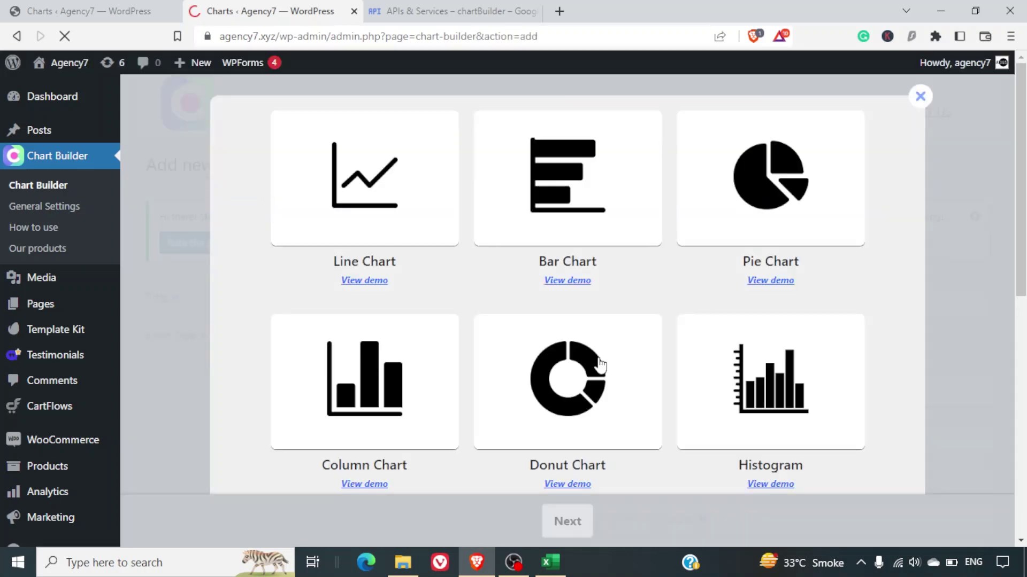
click(600, 366)
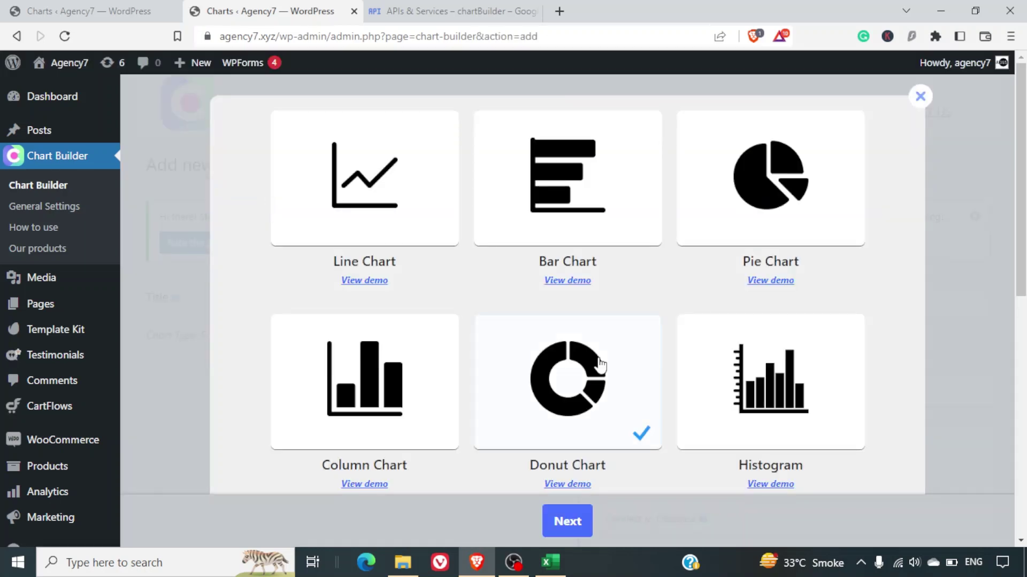
click(583, 528)
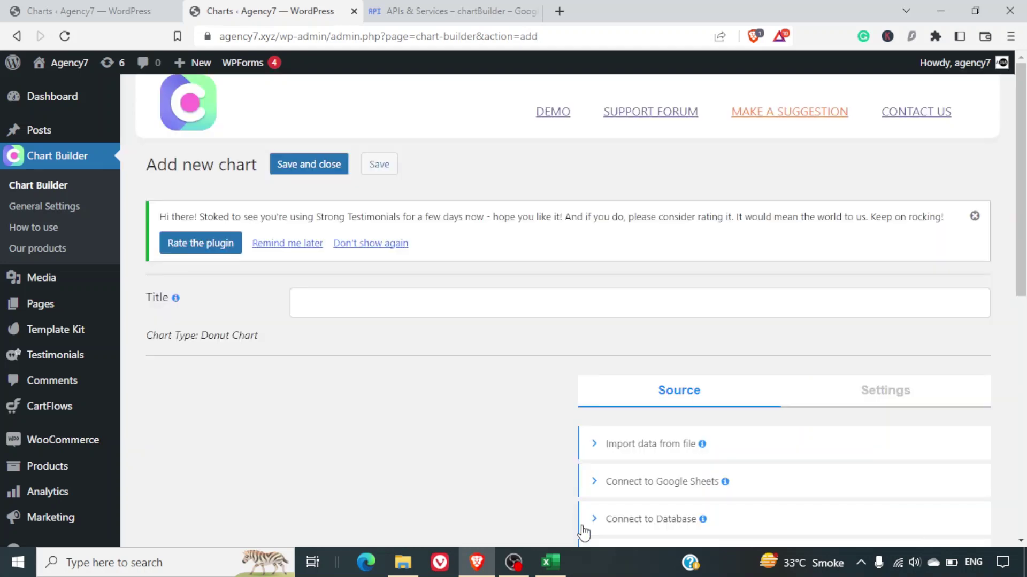
scroll(593, 390, down, 1)
scroll(592, 390, down, 2)
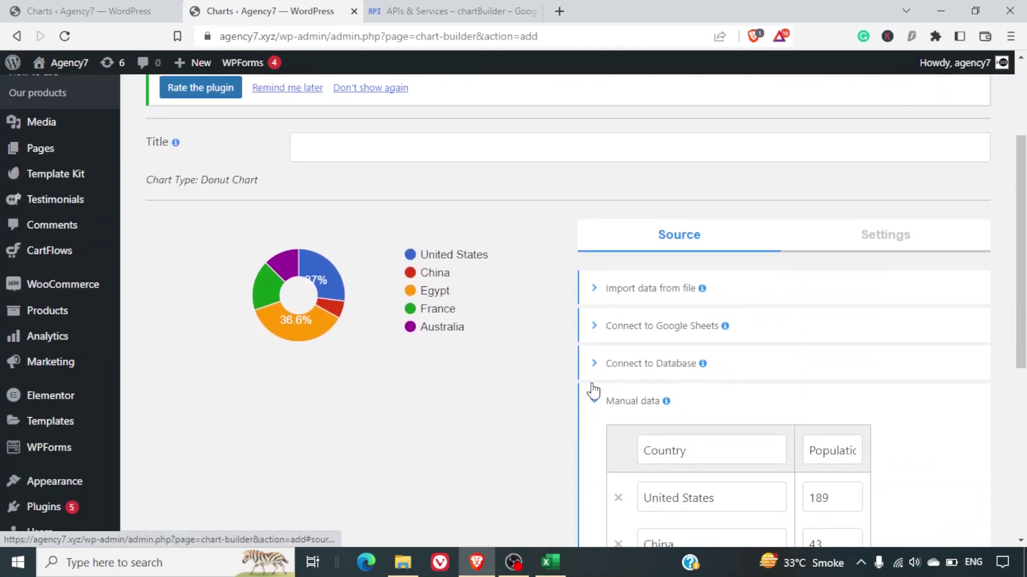
Expand Connect to Google Sheets and browse the spreadsheet list without choosing one.
click(642, 337)
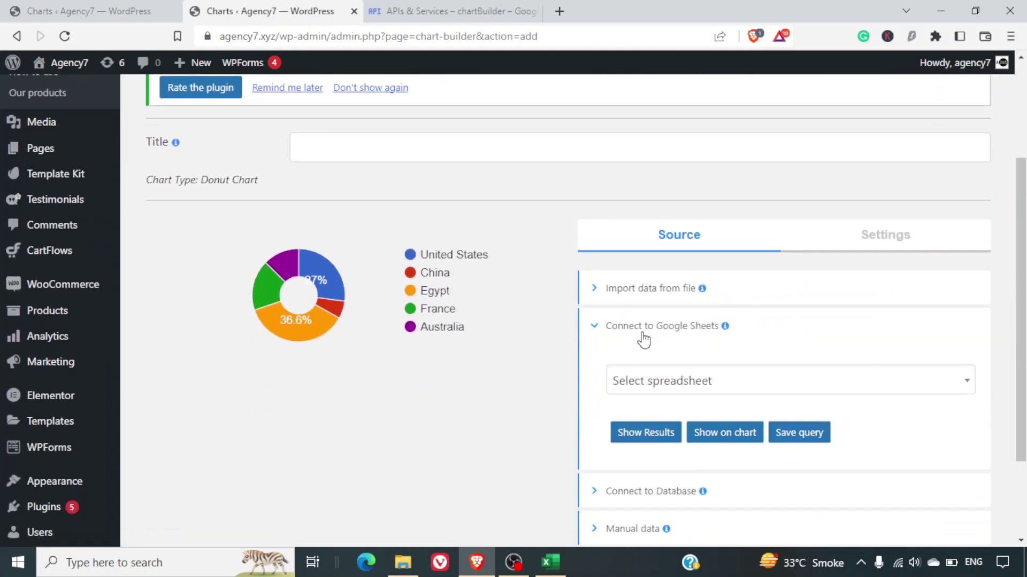
click(692, 383)
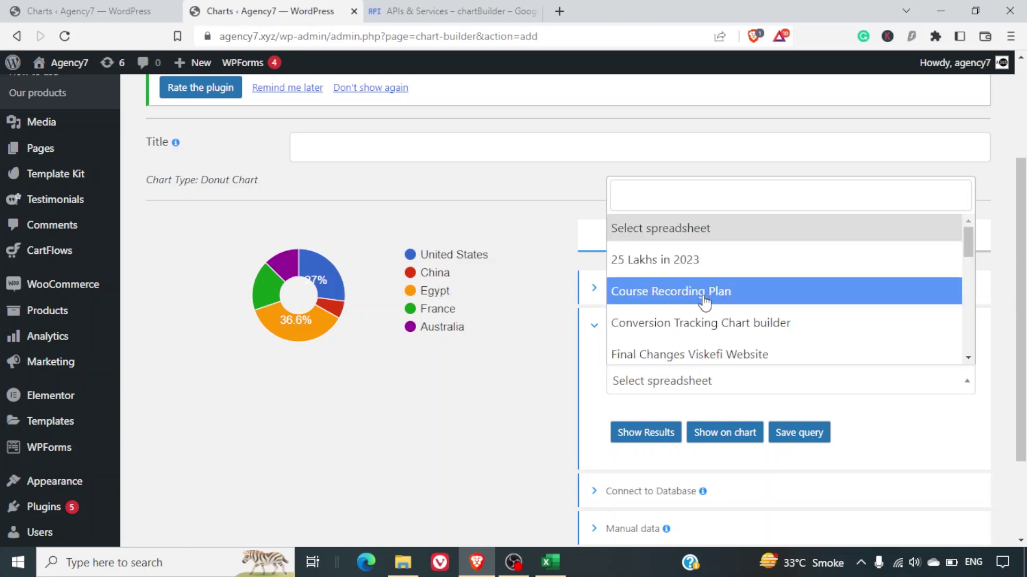
scroll(705, 355, down, 10)
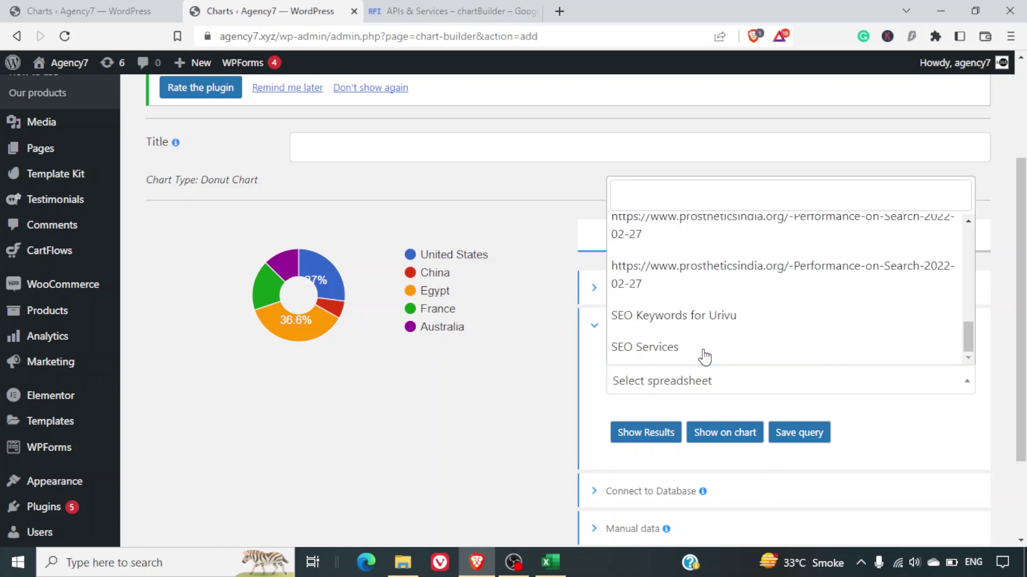
scroll(705, 356, up, 10)
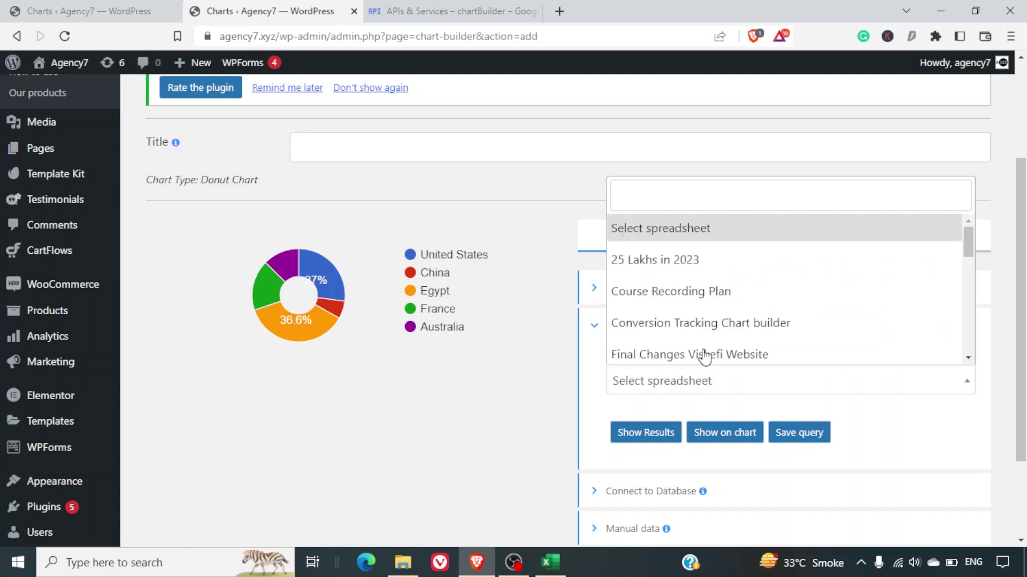
click(566, 383)
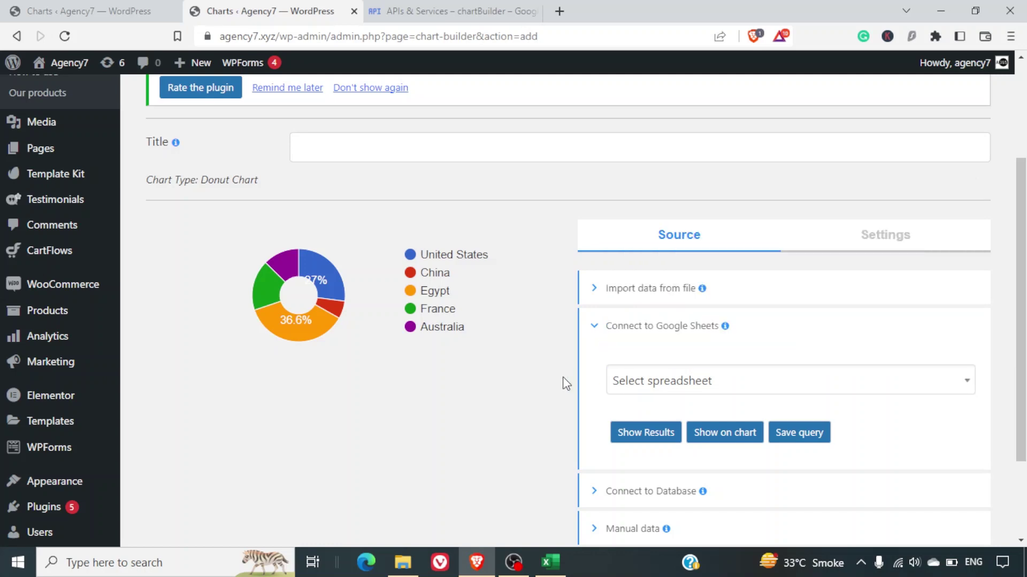
Go to Google Drive in a new tab and create a blank Google Sheets spreadsheet.
click(560, 10)
text(dri)
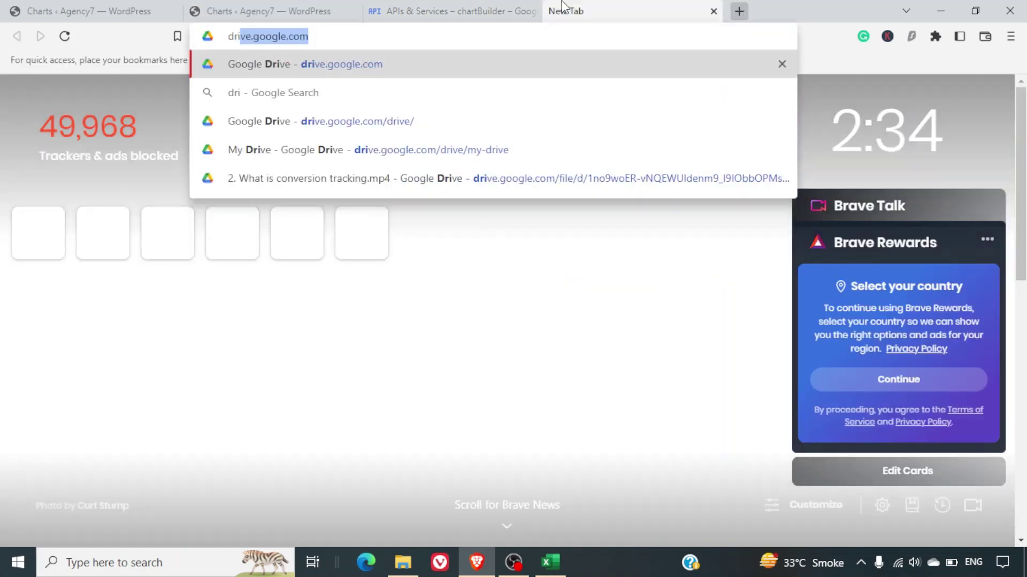
key(Return)
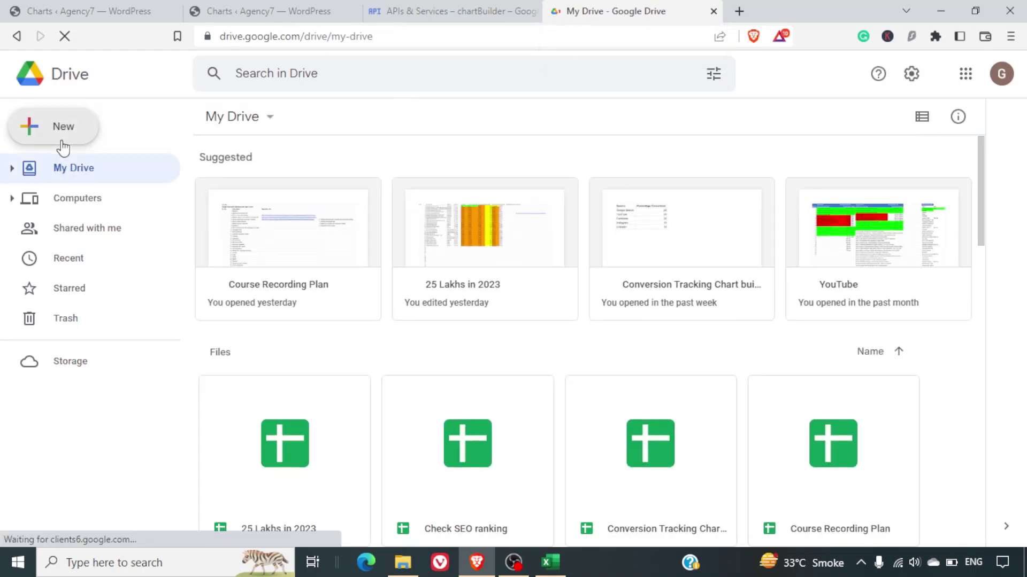
click(62, 146)
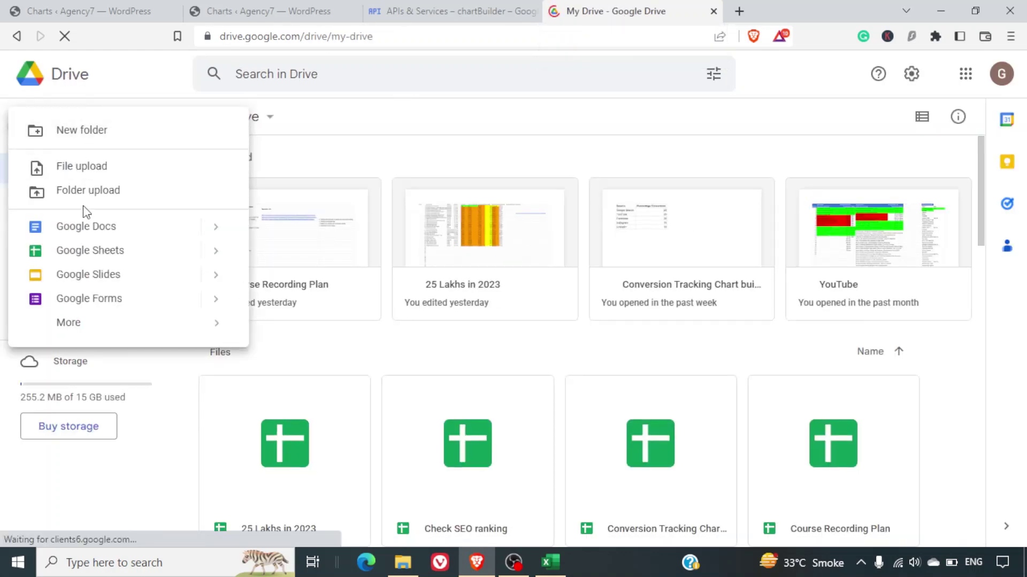
click(92, 253)
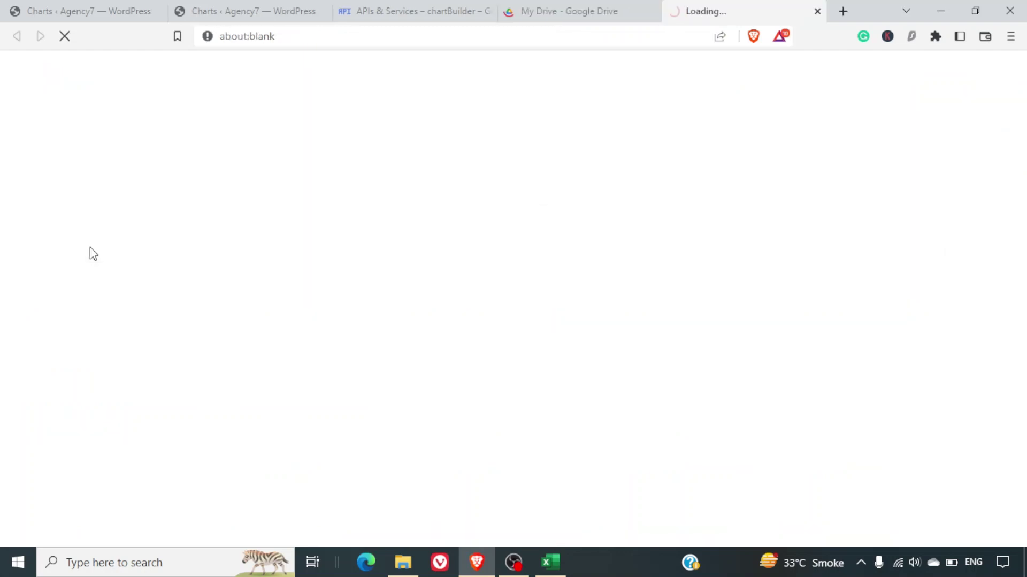
Close the Drive tab and retitle the spreadsheet 'Percentage of Web Traffic'.
click(653, 10)
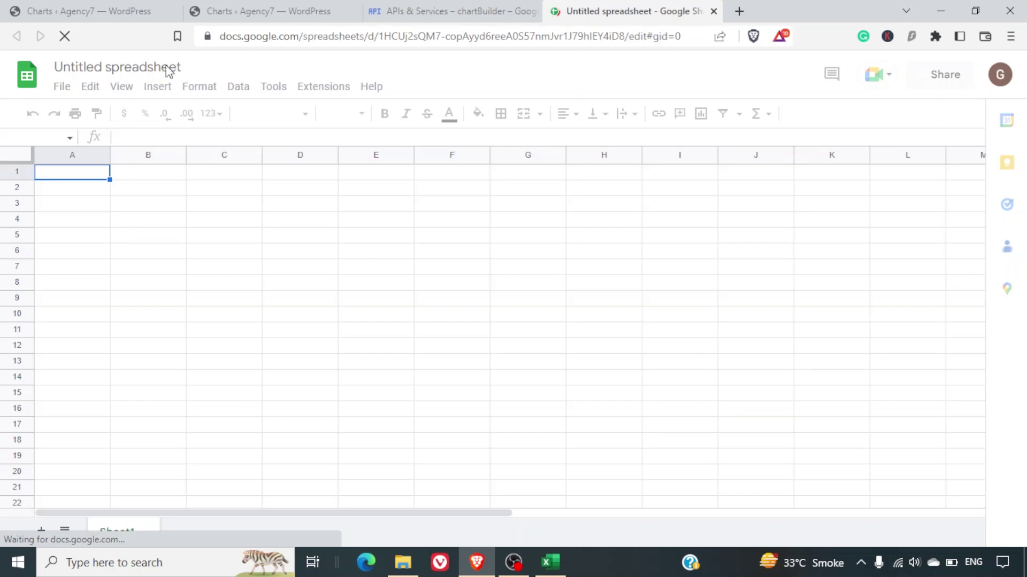
triple_click(169, 68)
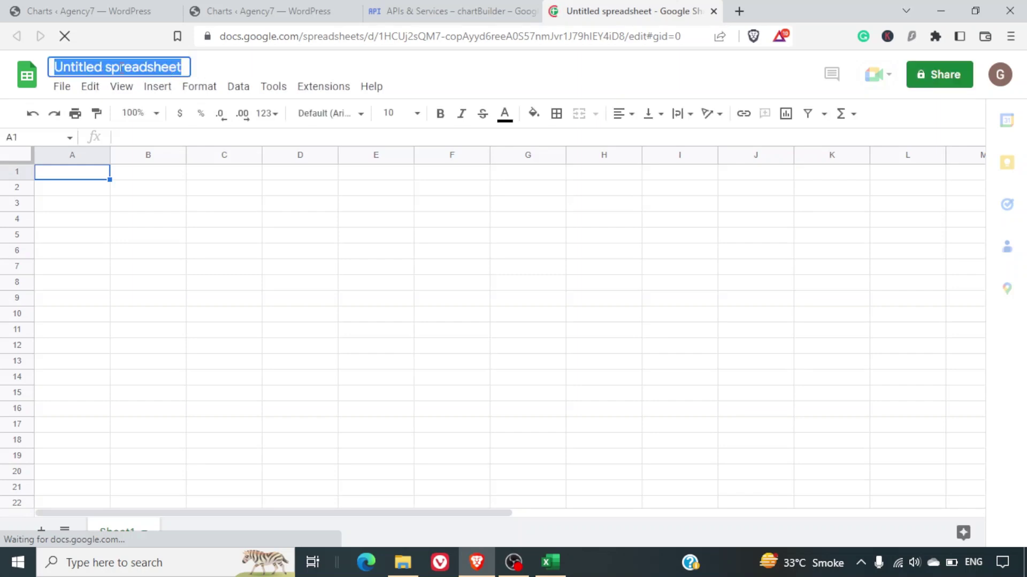
text(P)
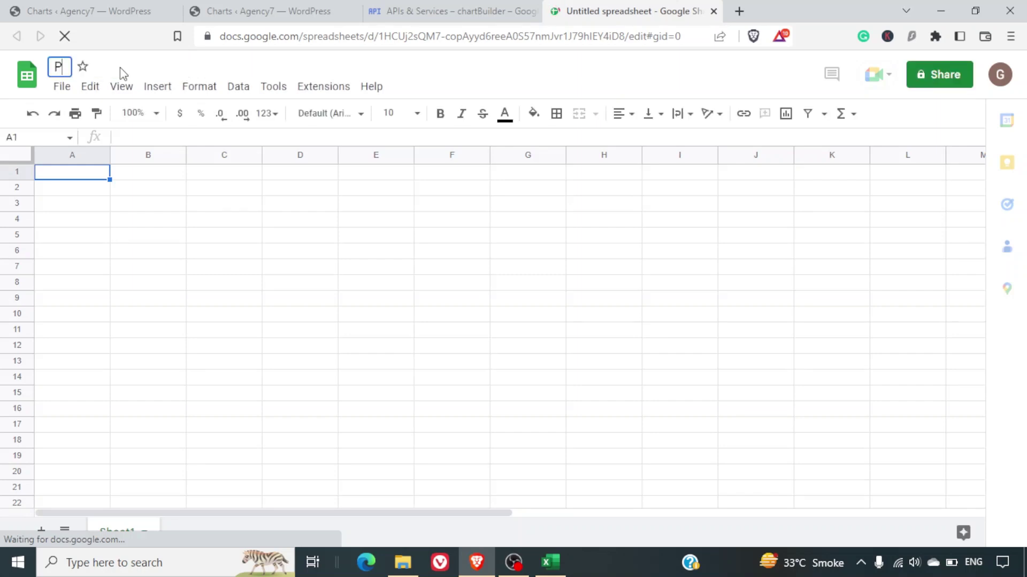
text(ercenta)
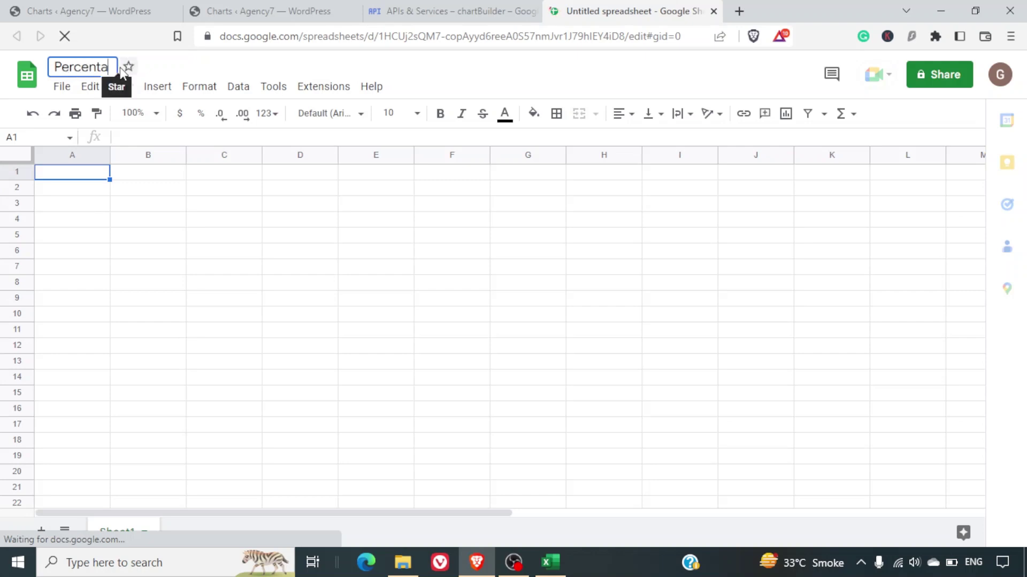
text(ge of Web Traffic)
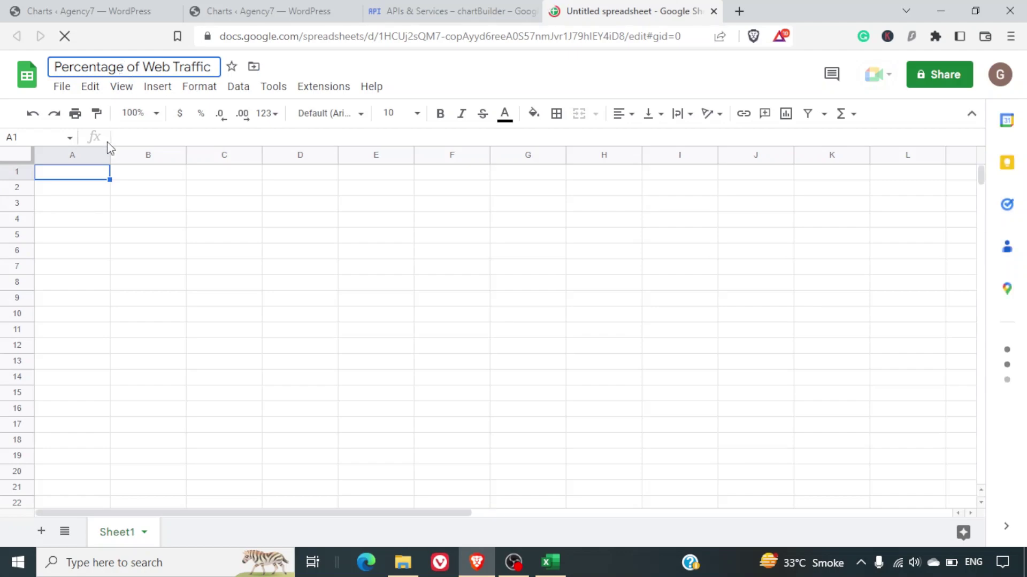
Commit the title and enter headers Source and Percentage Traffic in A1:B1.
click(92, 180)
text(Sr.)
key(Tab)
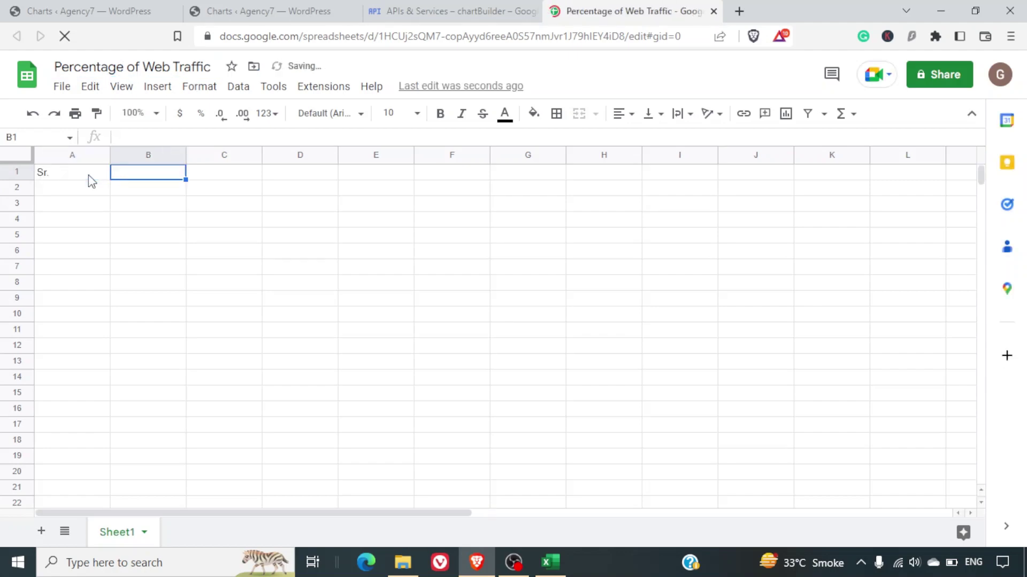
click(88, 175)
key(Delete)
key(Tab)
click(88, 175)
text(Source)
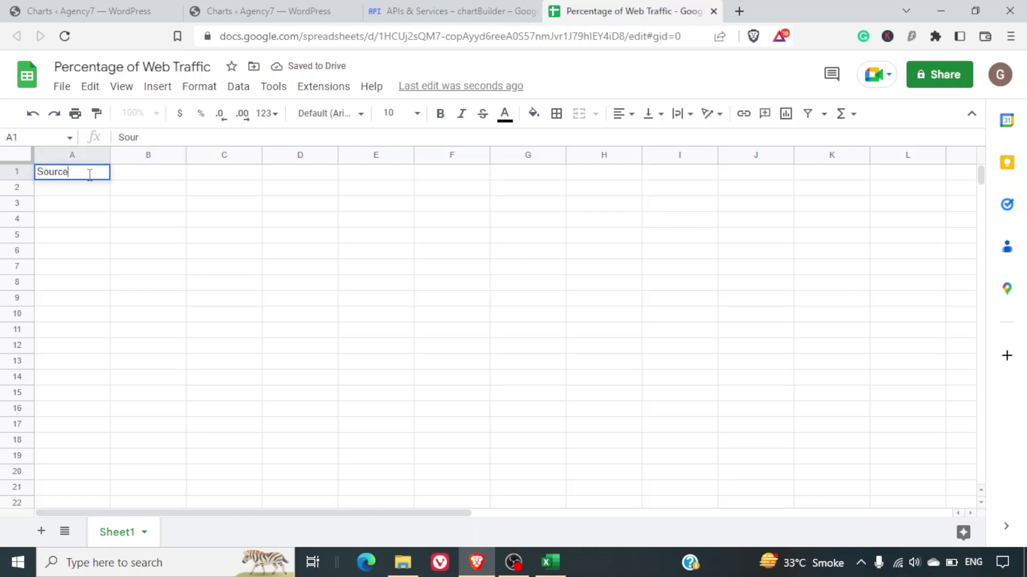
key(Tab)
text(Percentra)
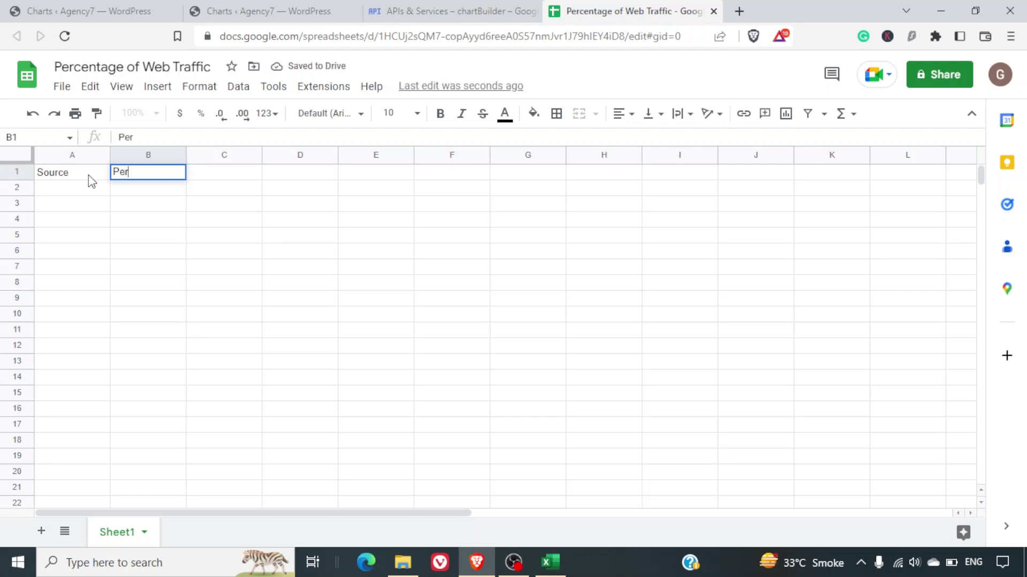
key(BackSpace)
key(BackSpace)
text(age )
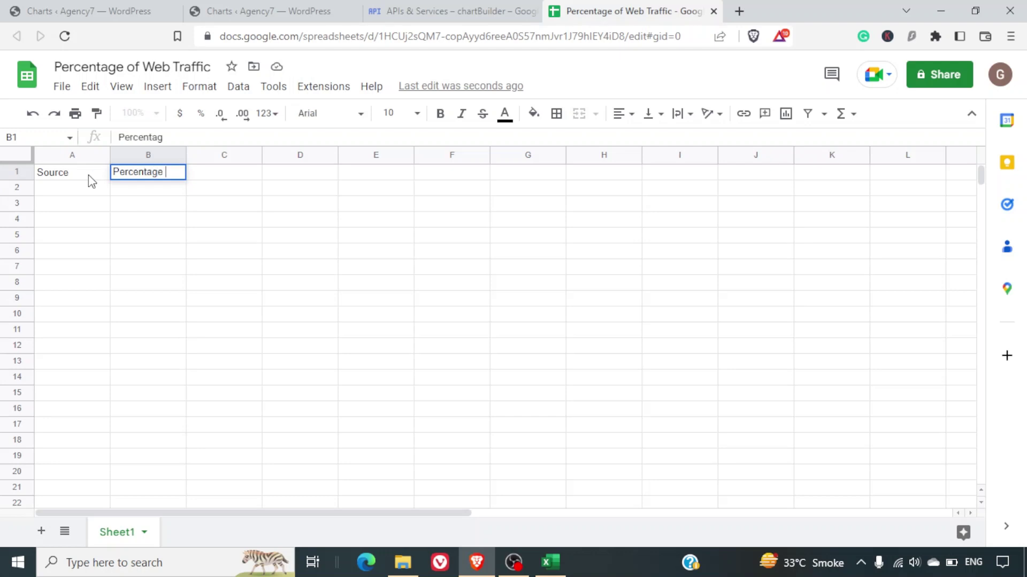
text(Traffic)
key(Return)
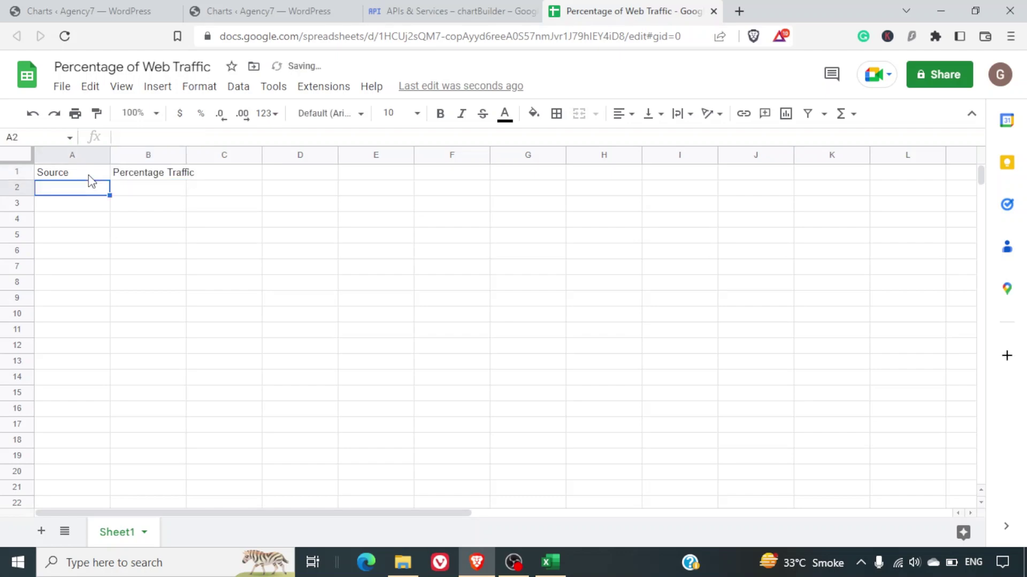
Enter Google 50 and YouTube 25 in rows 2 and 3.
text(Google)
key(Tab)
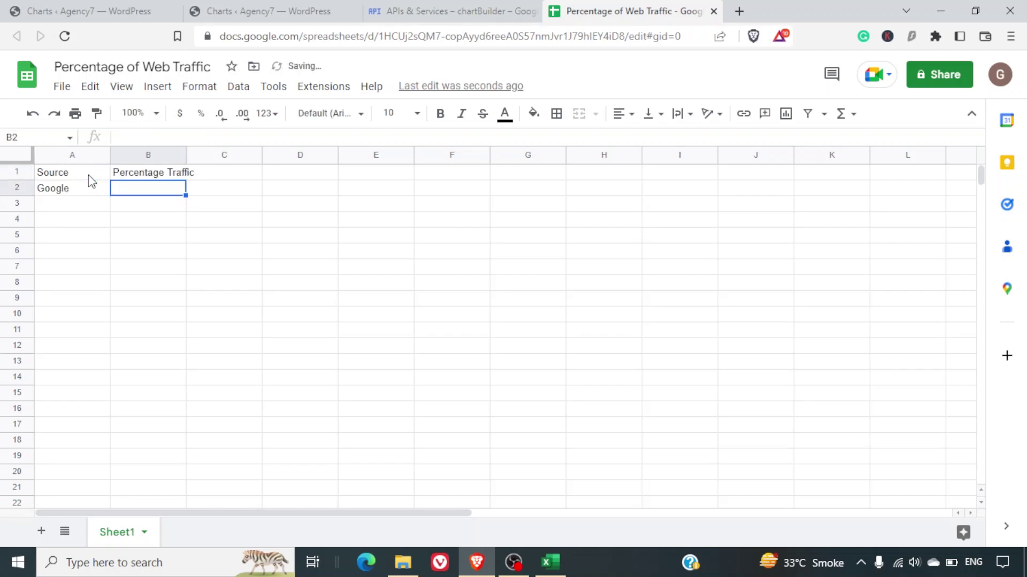
text(50)
key(Return)
text(Y)
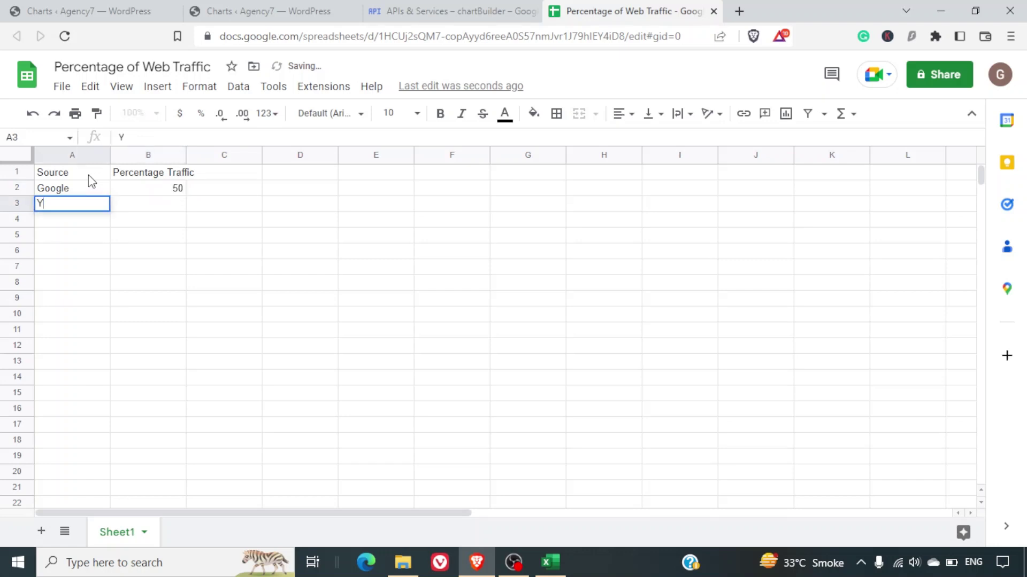
text(oyTube)
key(Tab)
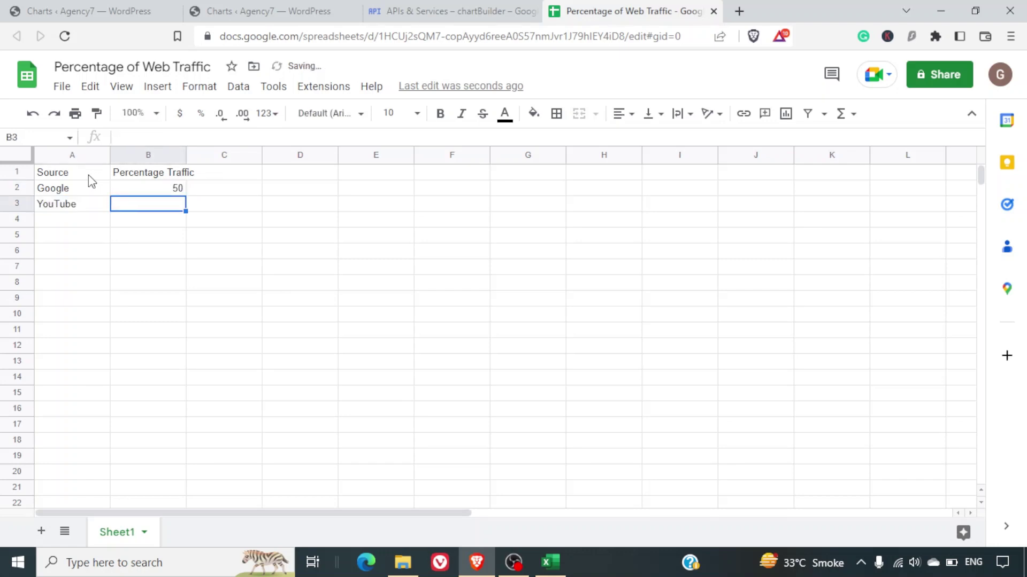
text(25)
key(Return)
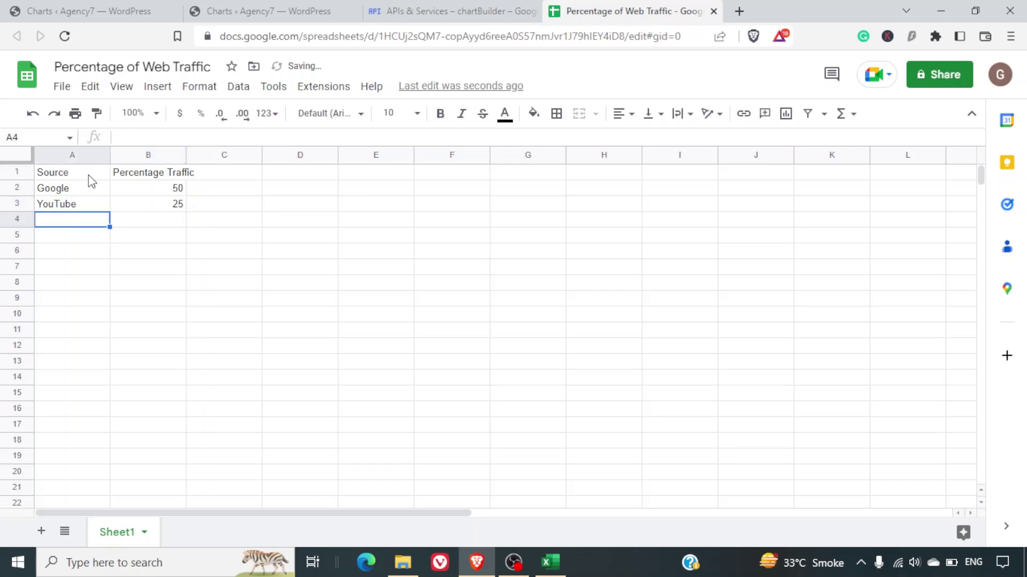
Enter Facebook 15 and Instagram 10, then select the percentages to check their total.
text(Facebook)
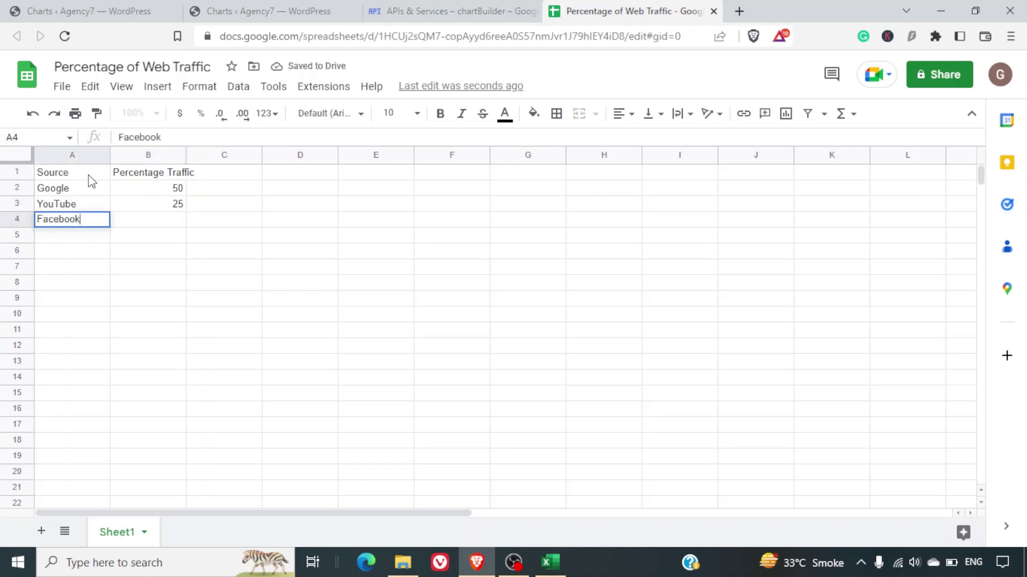
key(Tab)
text(15)
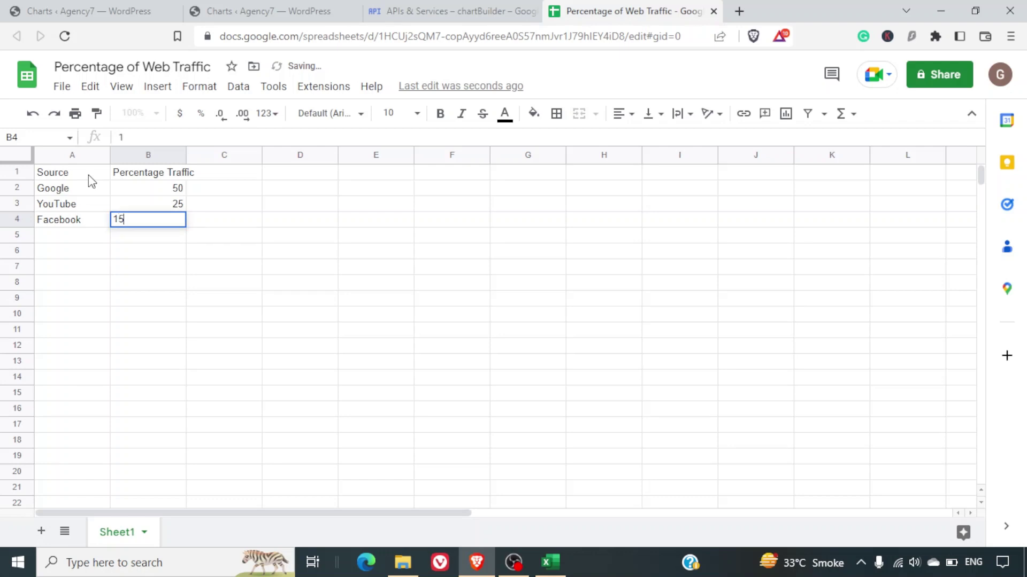
key(Return)
key(Up)
key(Down)
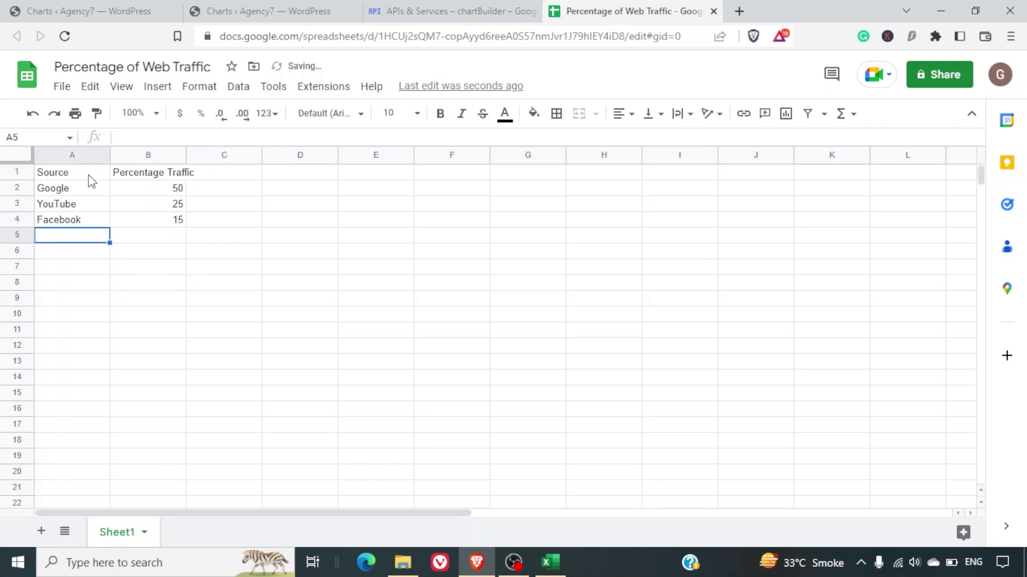
text(Instagram)
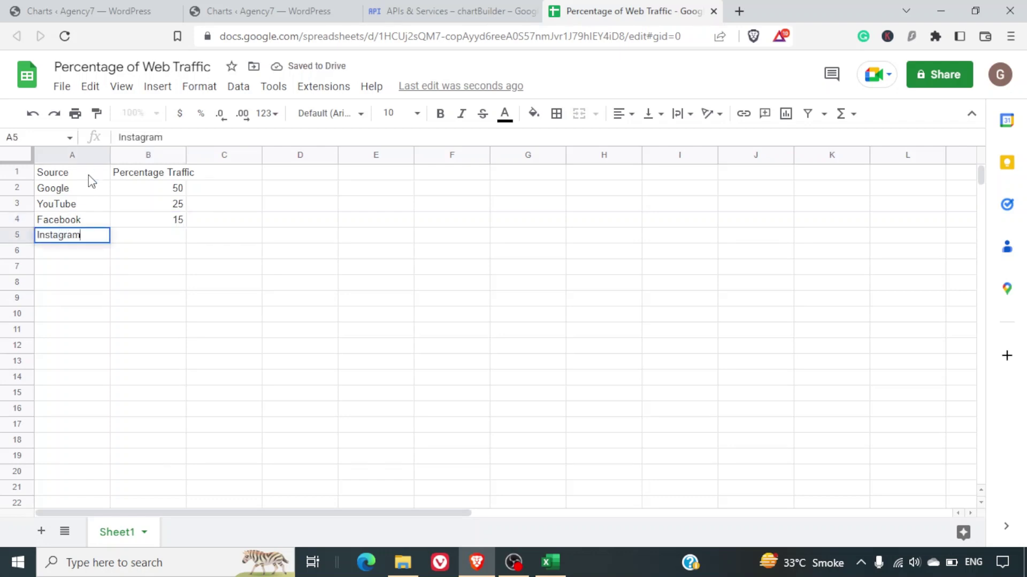
key(Tab)
text(10)
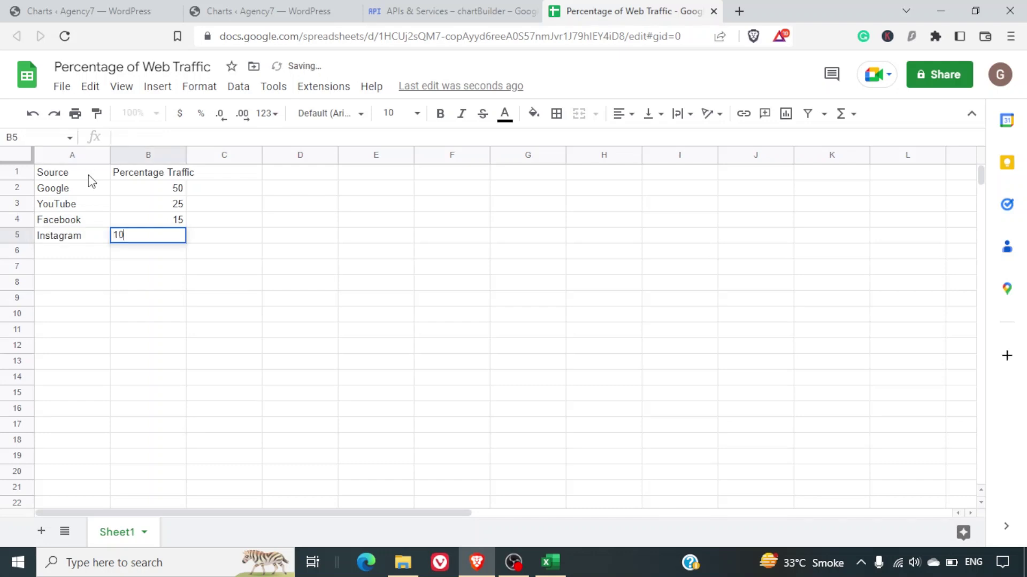
key(ctrl+shift+Up)
key(shift+Down)
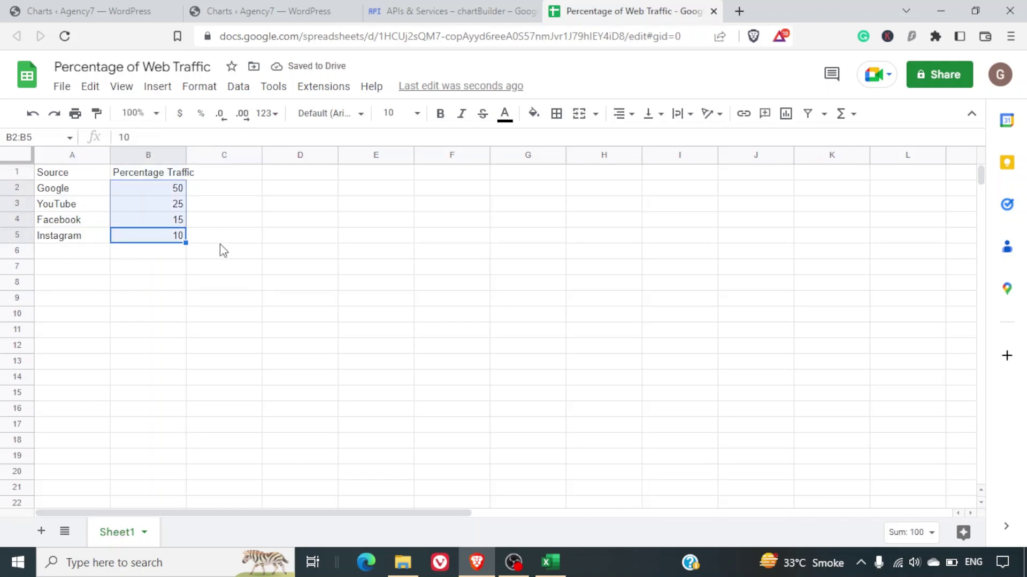
key(Right)
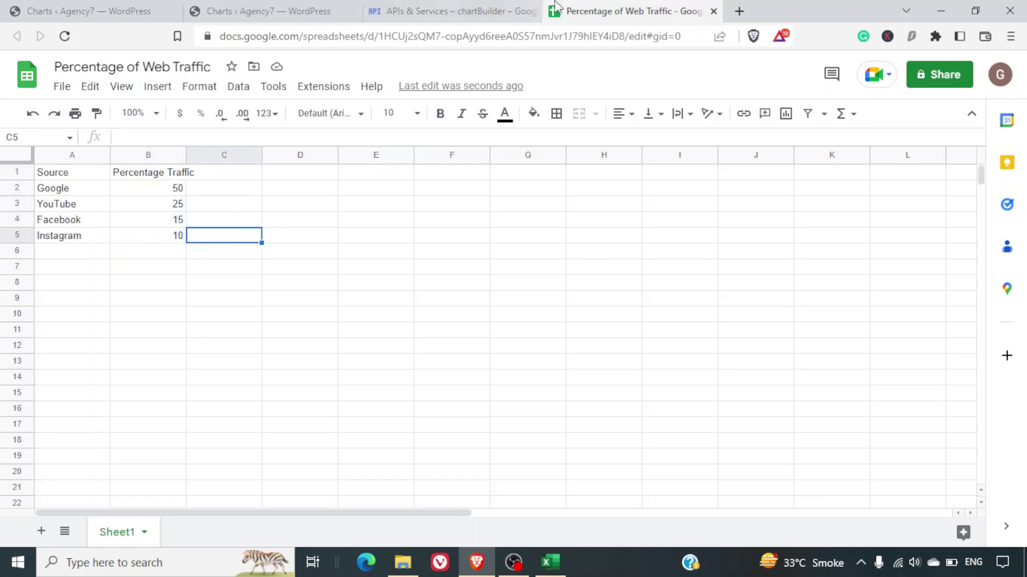
Search the spreadsheet list for 'perc', find no match, and reload the chart editor.
click(496, 8)
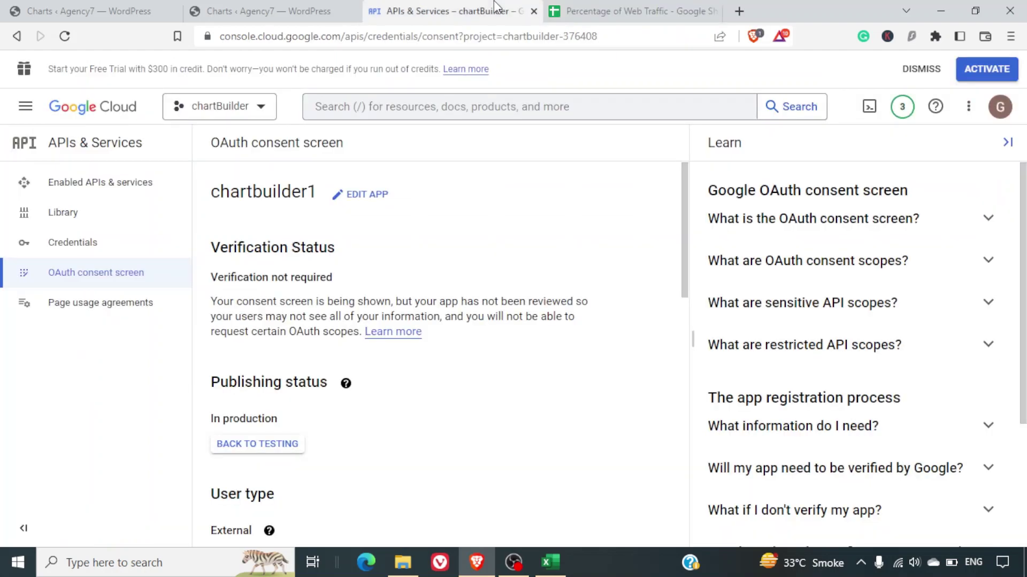
click(246, 11)
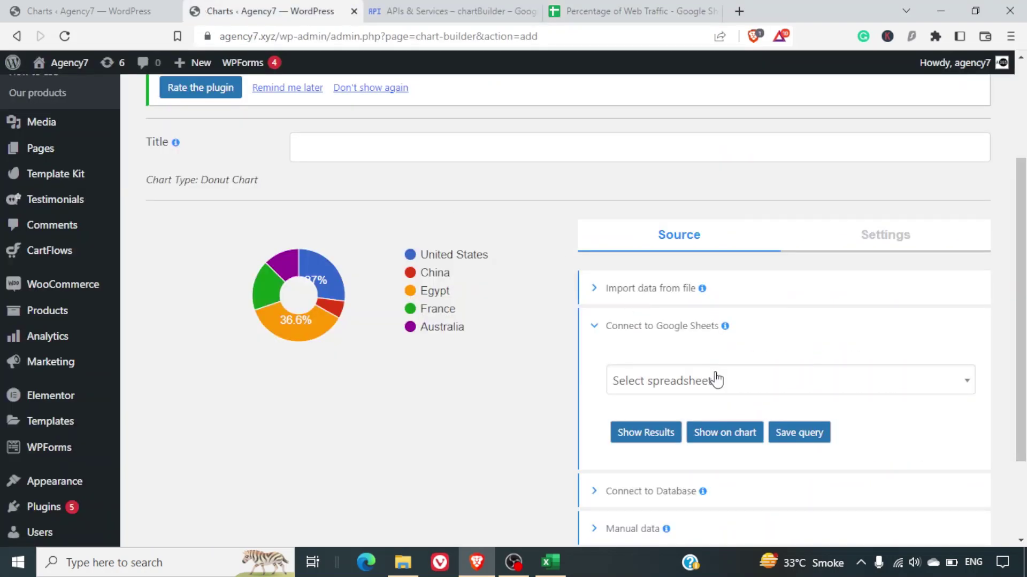
click(689, 383)
scroll(692, 316, down, 2)
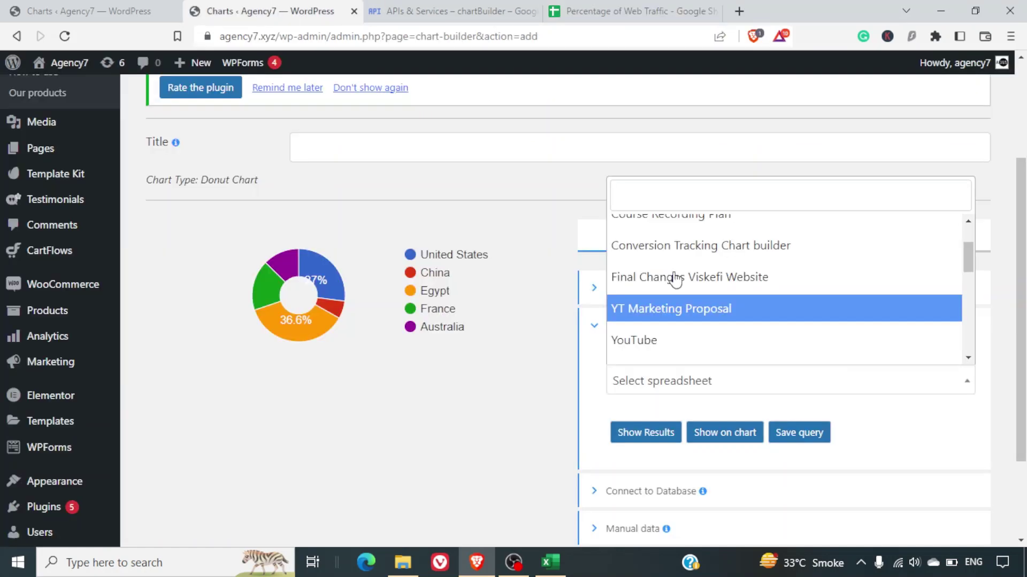
scroll(675, 279, down, 5)
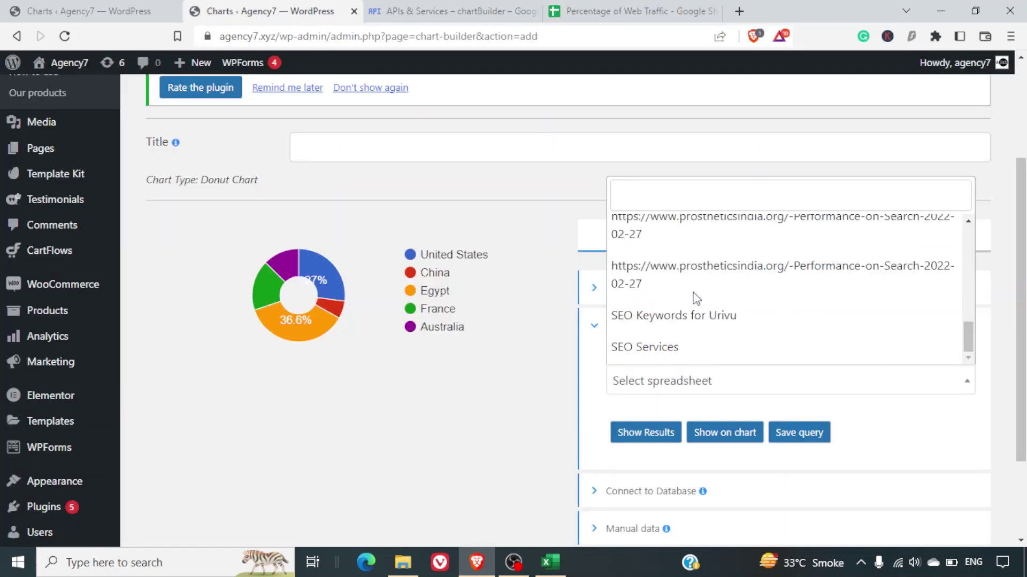
scroll(696, 299, up, 8)
click(679, 194)
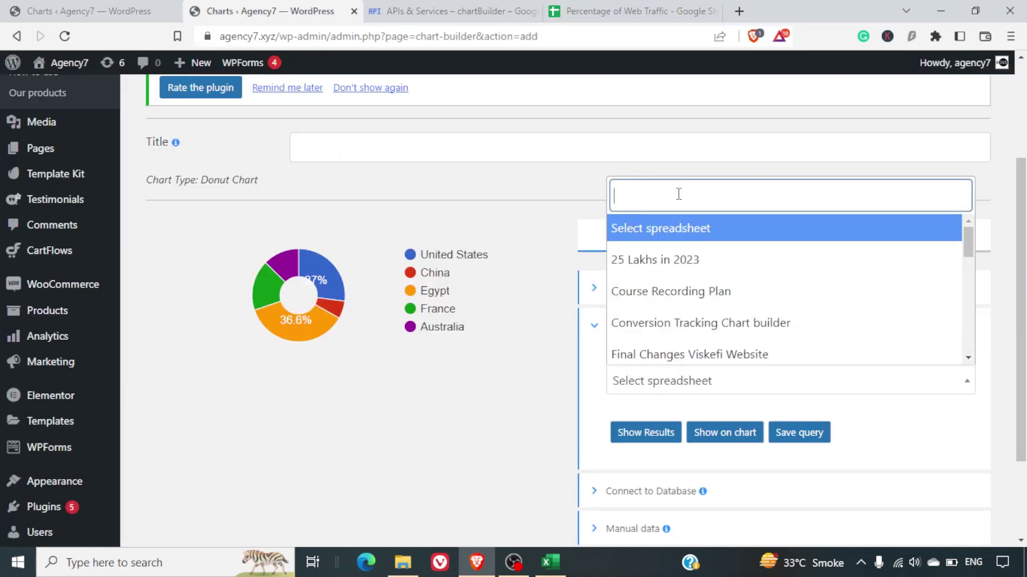
text(perc)
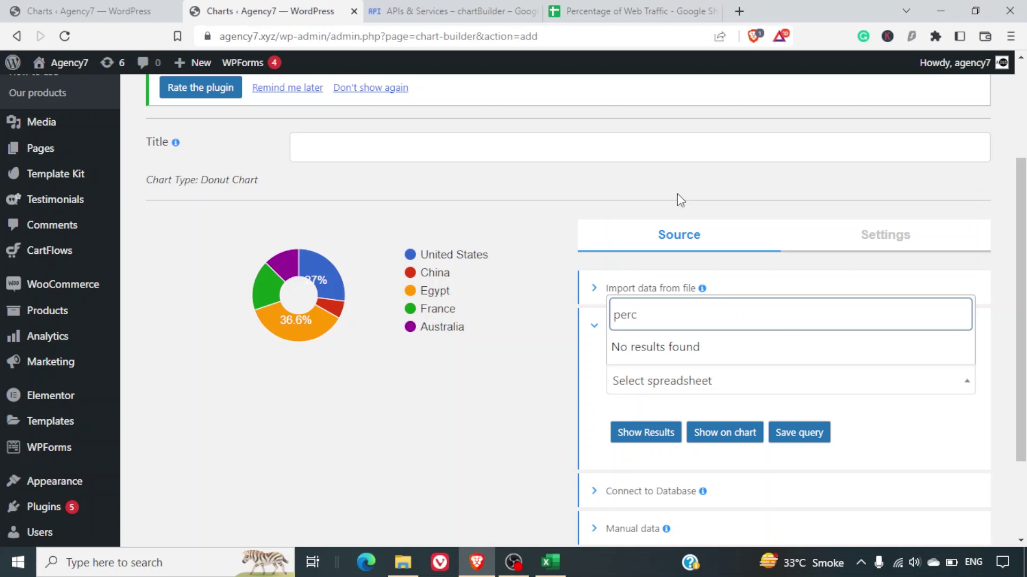
key(BackSpace)
key(BackSpace)
key(BackSpace)
key(BackSpace)
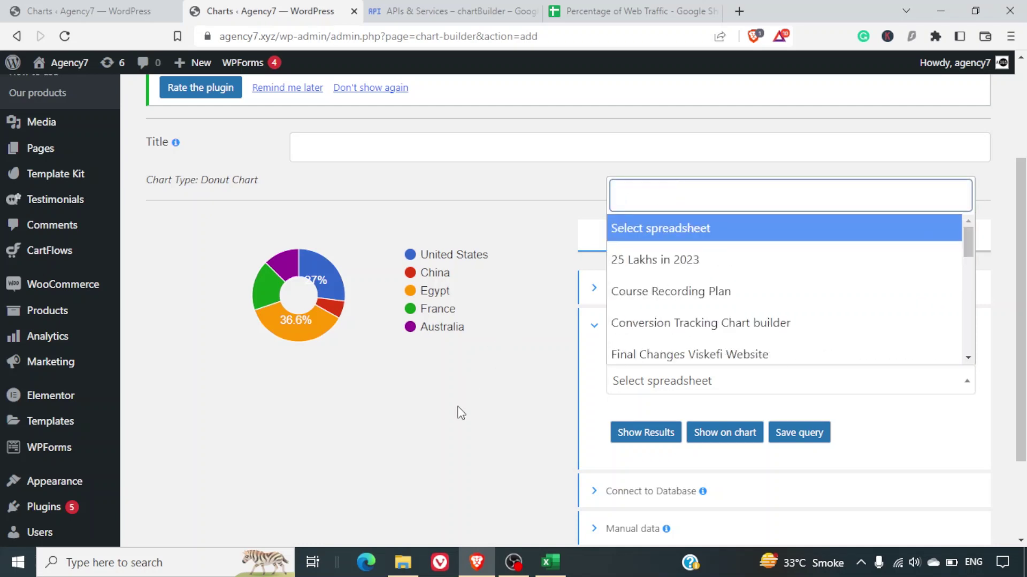
click(461, 412)
click(67, 38)
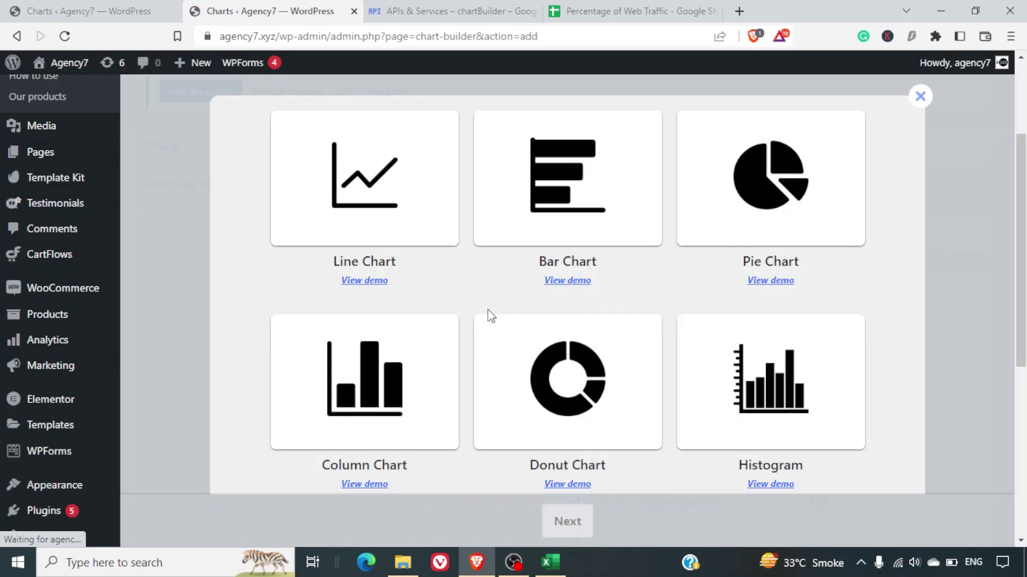
Recreate the Donut Chart and load its data from the Percentage of Web Traffic sheet.
click(572, 389)
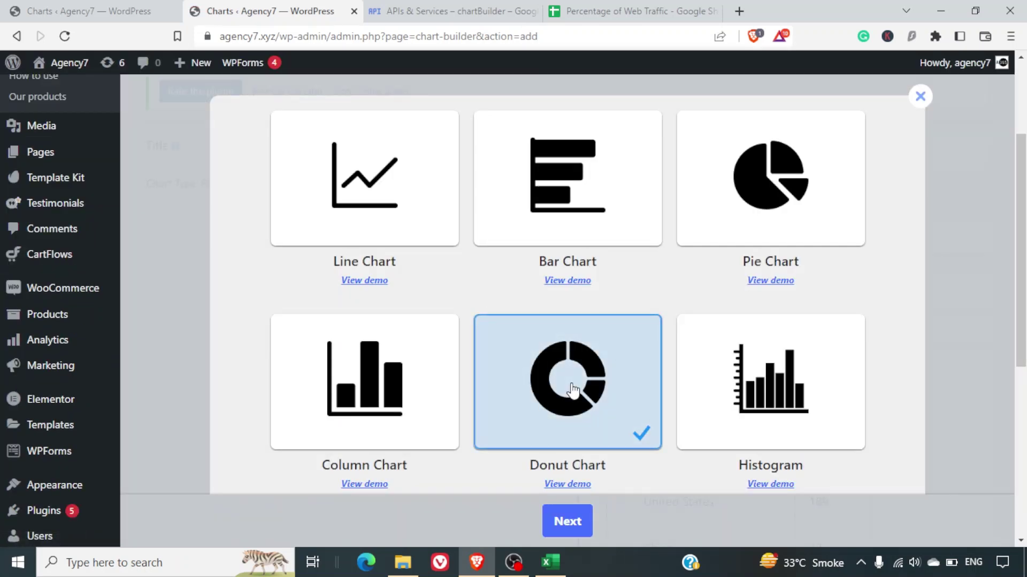
click(566, 522)
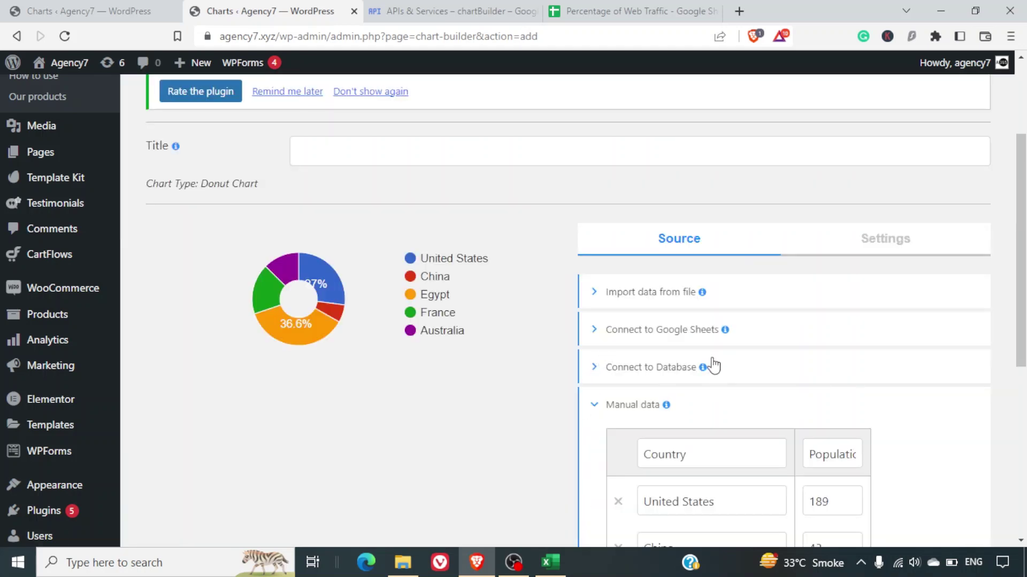
click(672, 335)
click(706, 386)
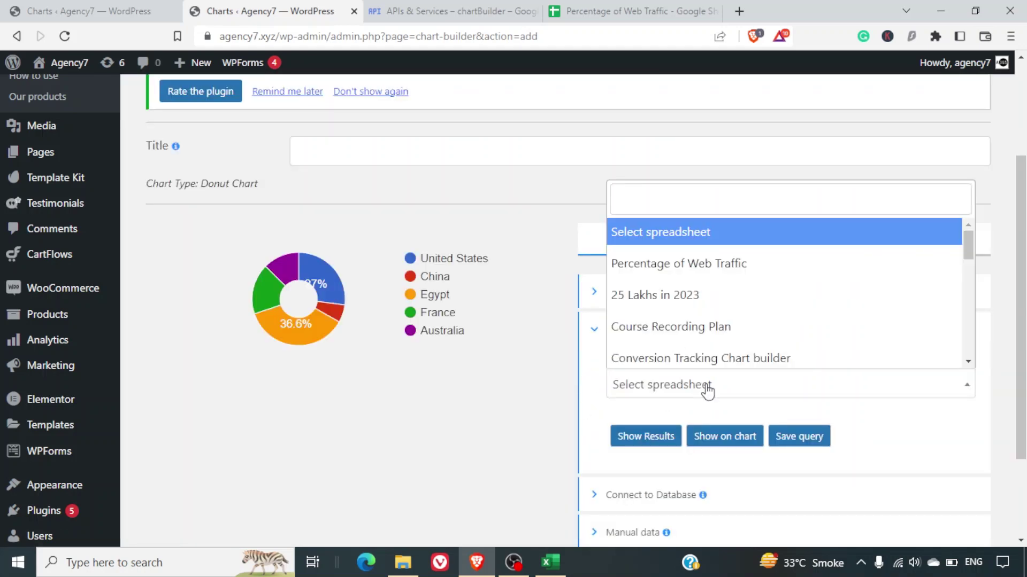
click(736, 264)
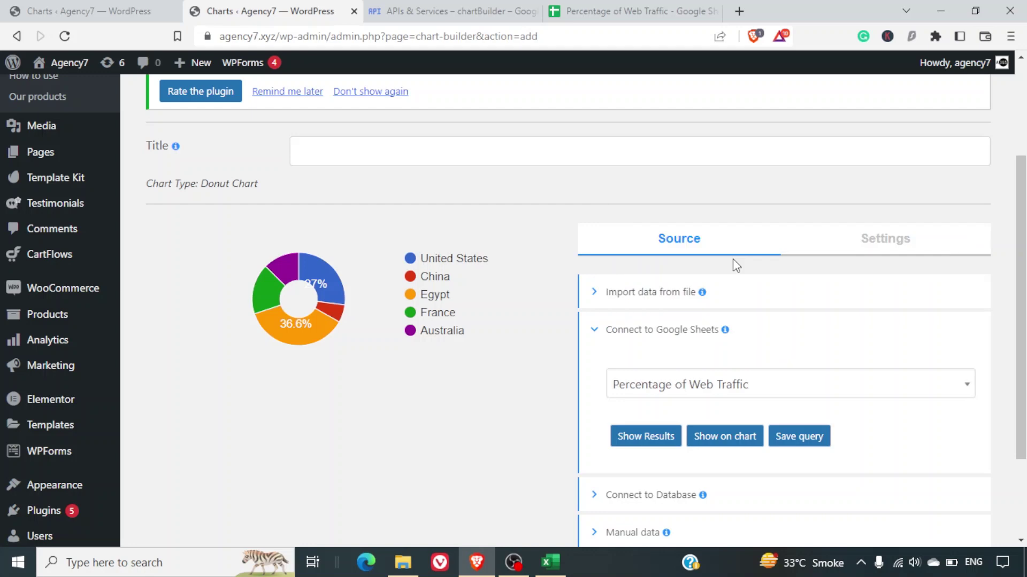
click(730, 441)
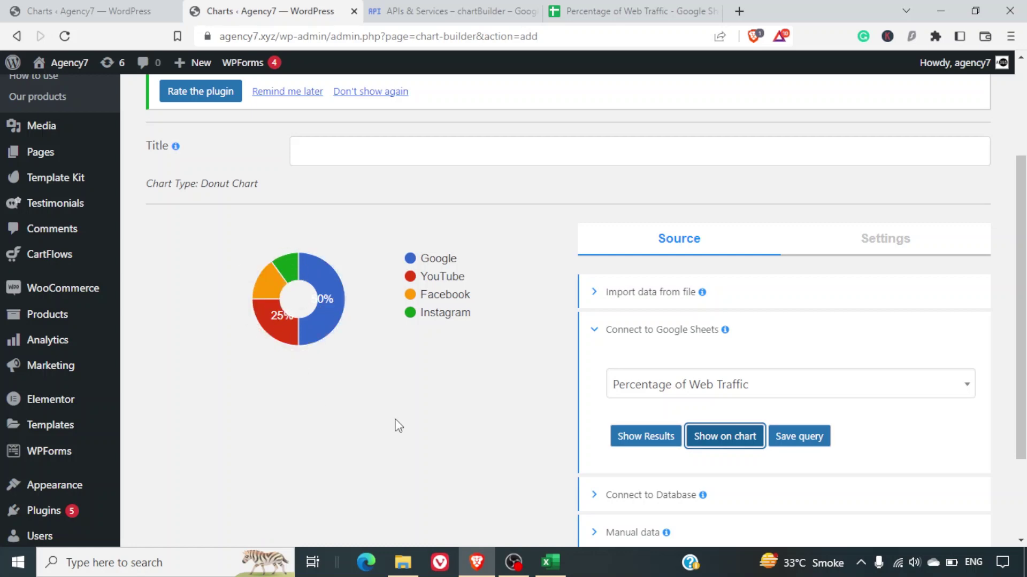
Look through the chart's settings and style options.
scroll(728, 321, down, 2)
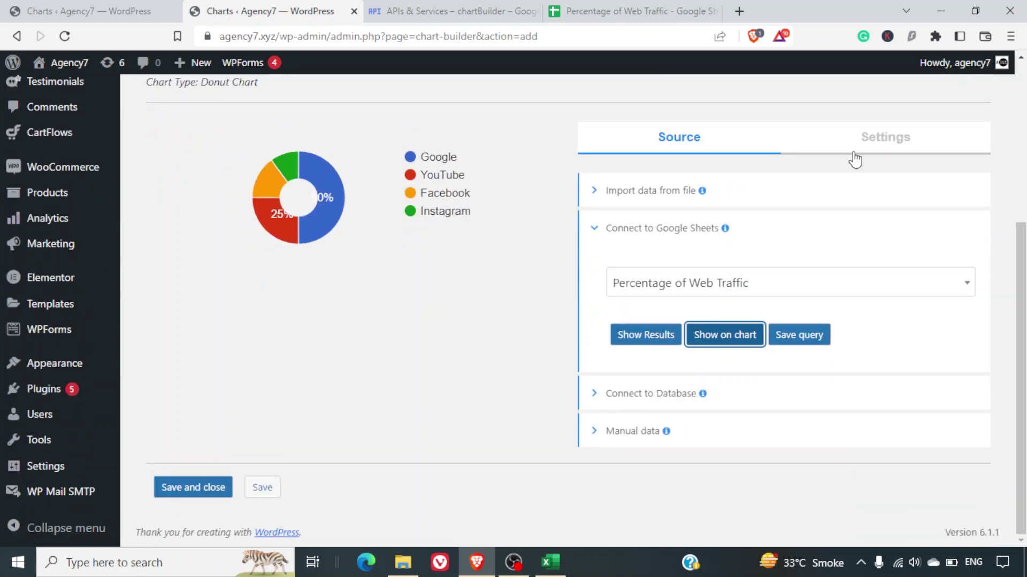
click(865, 140)
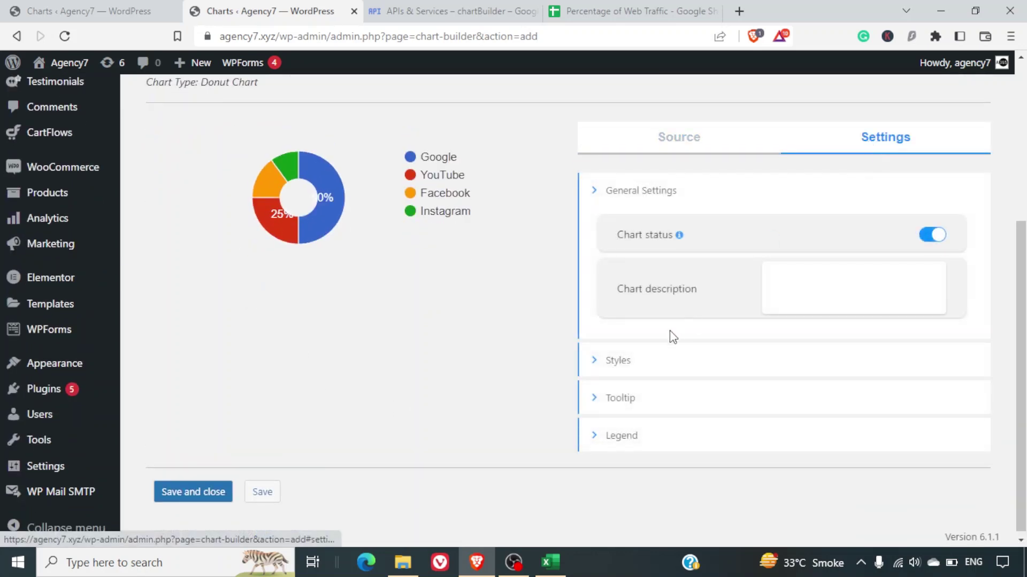
click(691, 366)
scroll(695, 373, down, 2)
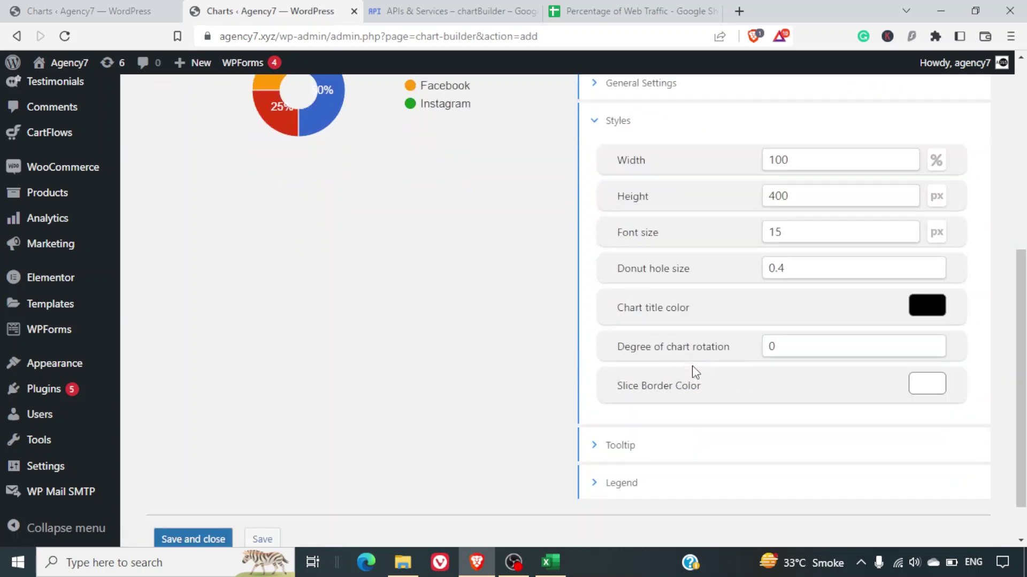
scroll(695, 373, down, 1)
scroll(695, 373, up, 8)
scroll(695, 373, down, 8)
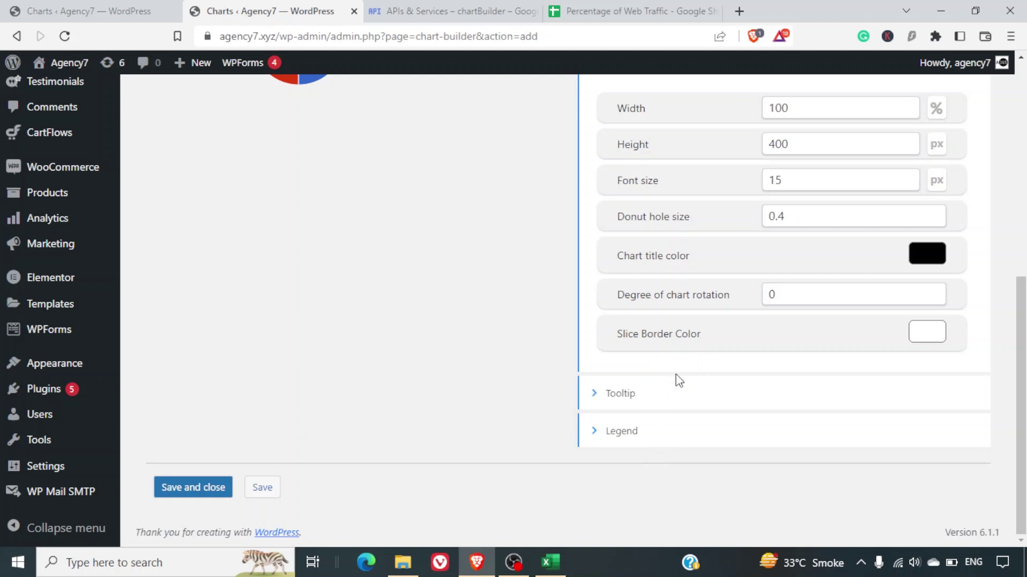
scroll(677, 377, up, 6)
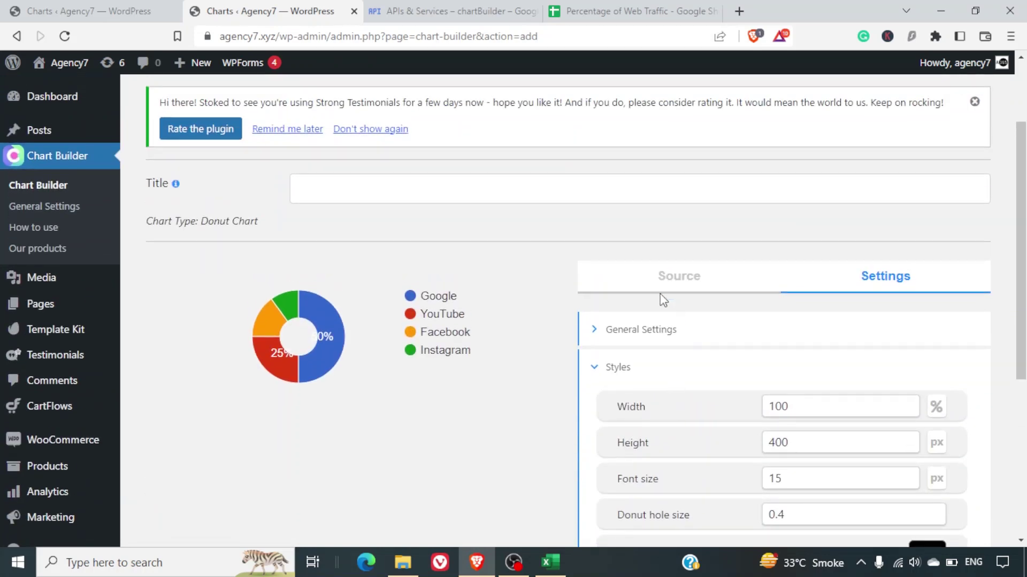
Title the chart Percentage of Web Traffic, then save and close it.
click(349, 193)
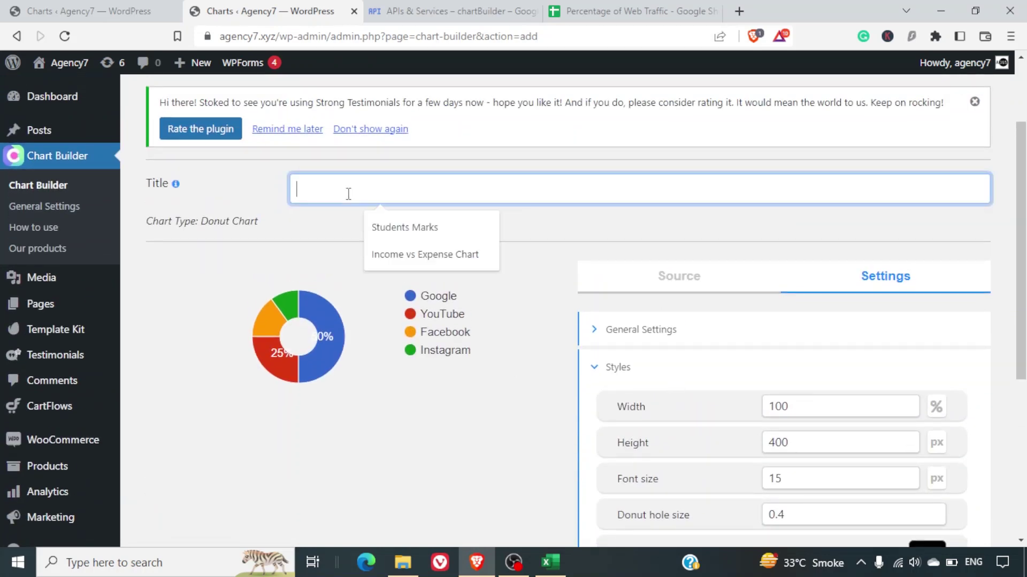
text(Percentage of Web Traffic)
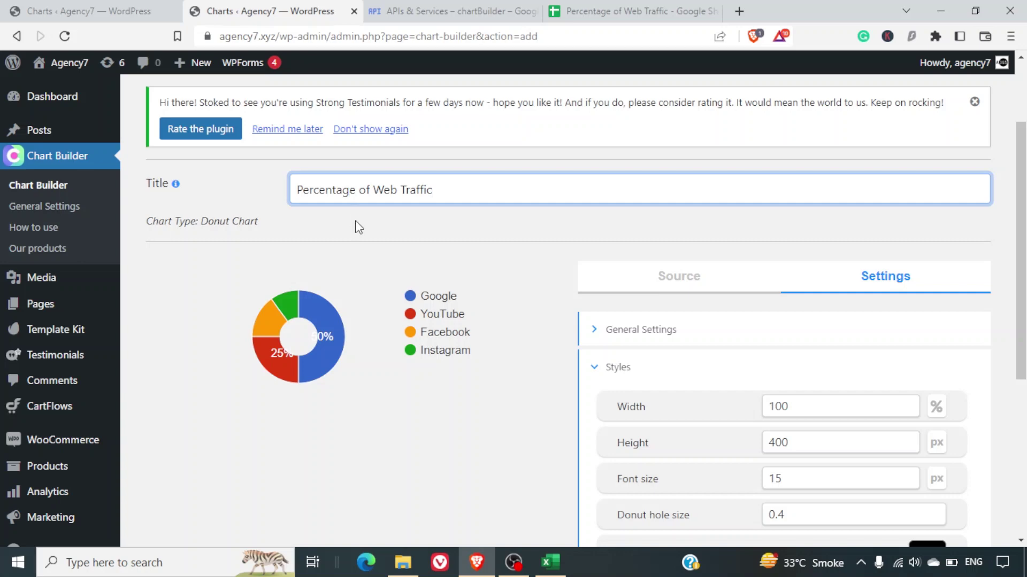
scroll(355, 227, down, 5)
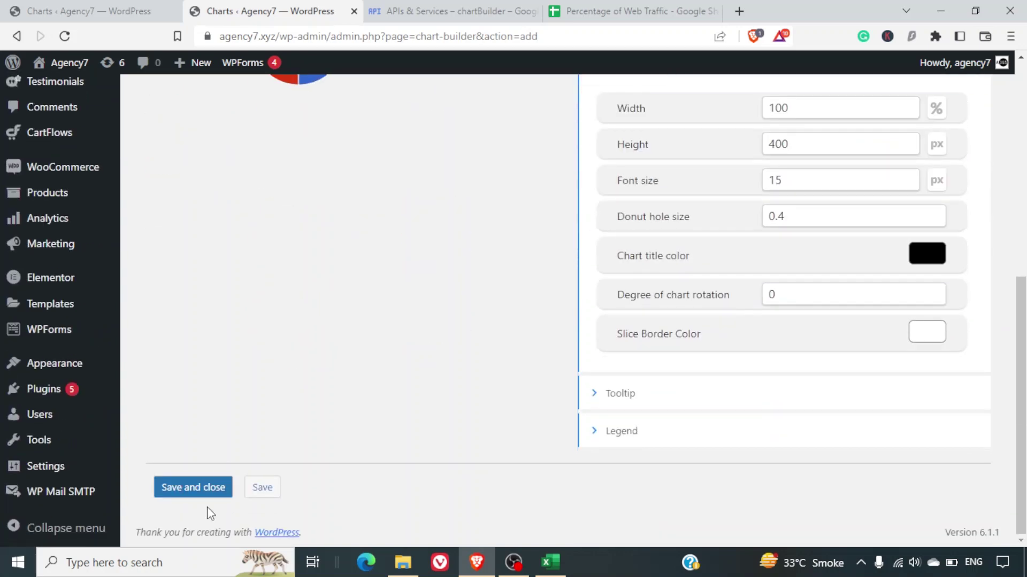
click(213, 488)
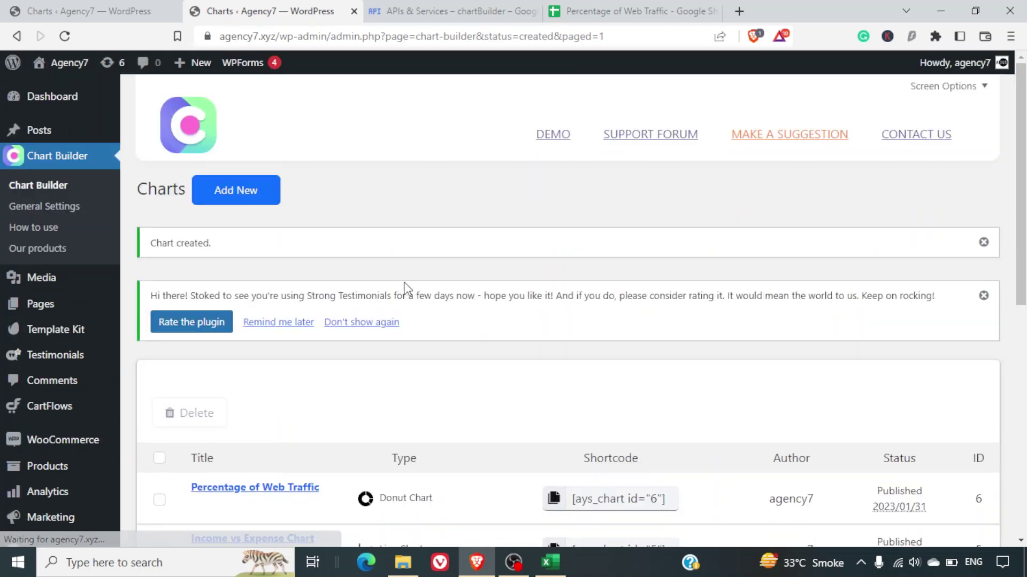
Copy the donut chart's shortcode [ays_chart id="6"].
scroll(491, 340, down, 10)
scroll(491, 340, up, 3)
scroll(488, 335, up, 1)
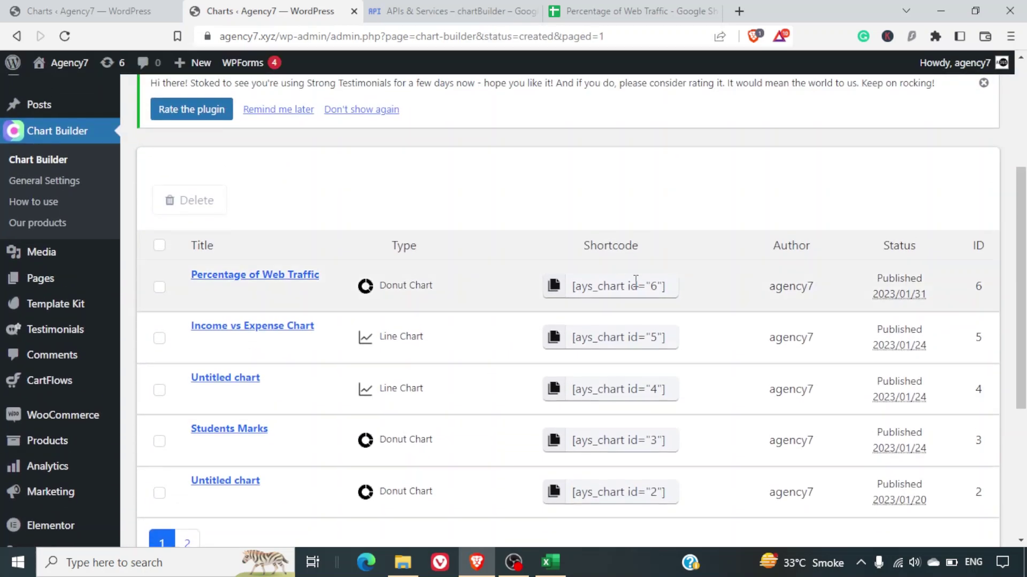
click(636, 281)
key(ctrl+c)
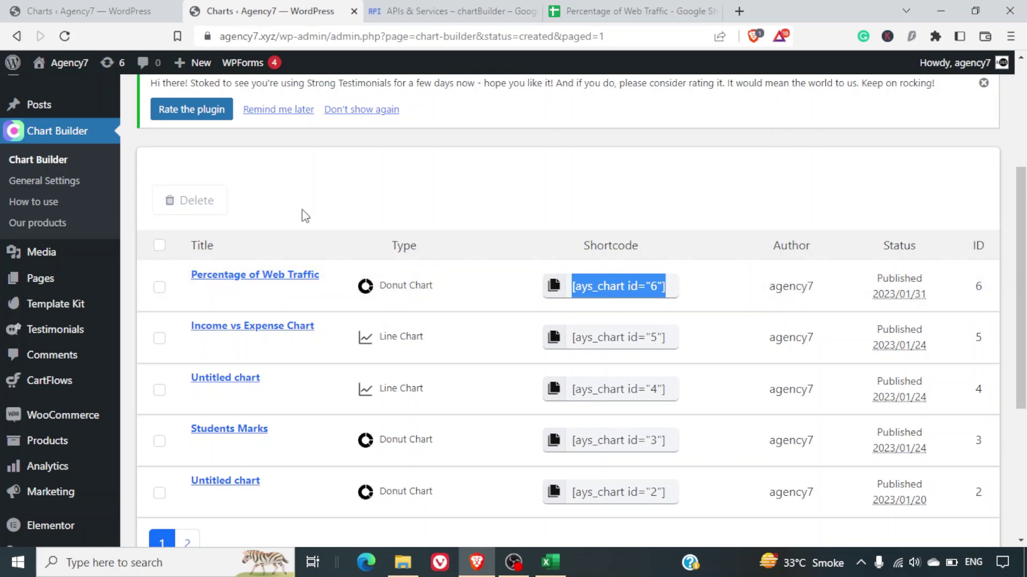
Open a new blank post in a separate tab and switch to it.
scroll(60, 136, up, 1)
mouse_move(39, 117)
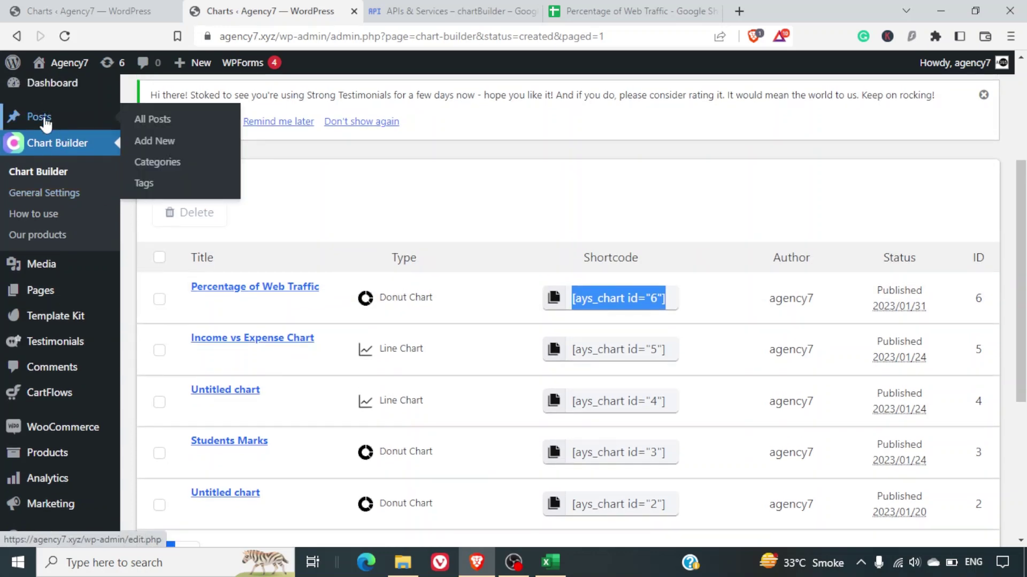
right_click(181, 139)
key(Escape)
middle_click(200, 146)
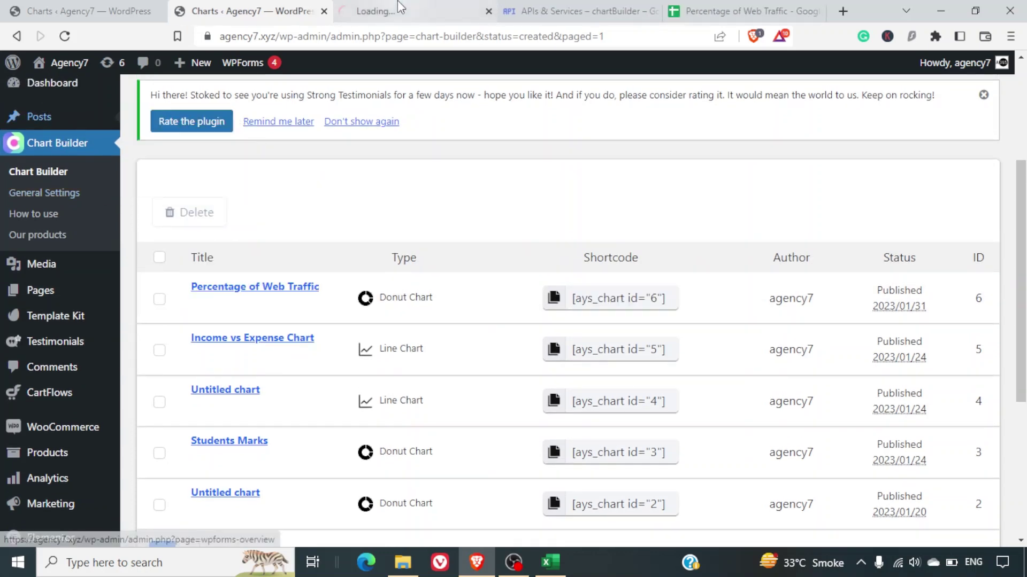
click(398, 7)
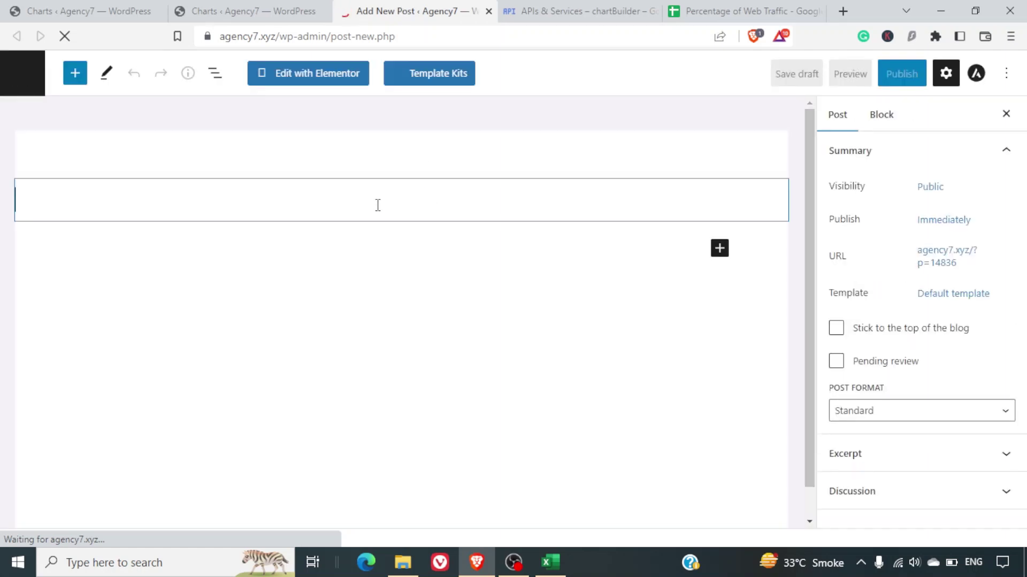
Title the post 'Charts' and paste the [ays_chart id="6"] shortcode into its body.
text(Charts)
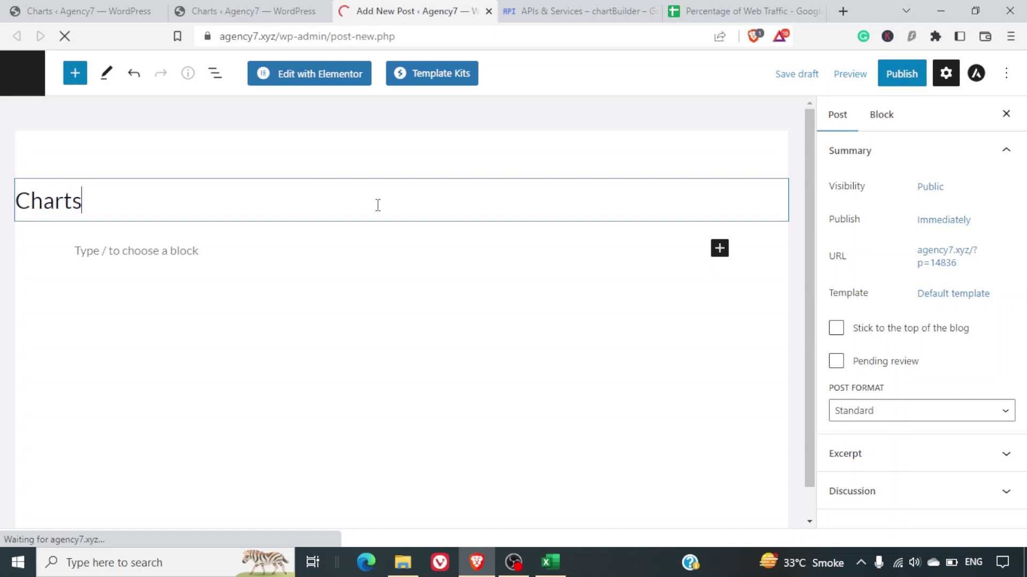
click(261, 251)
key(ctrl+v)
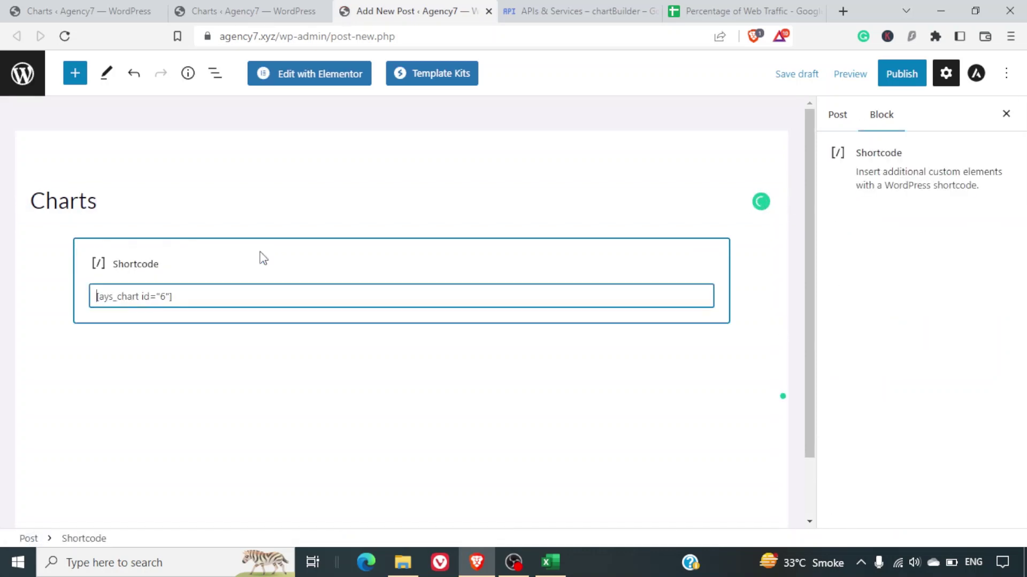
Publish the Charts post and view its live page.
click(909, 75)
click(874, 83)
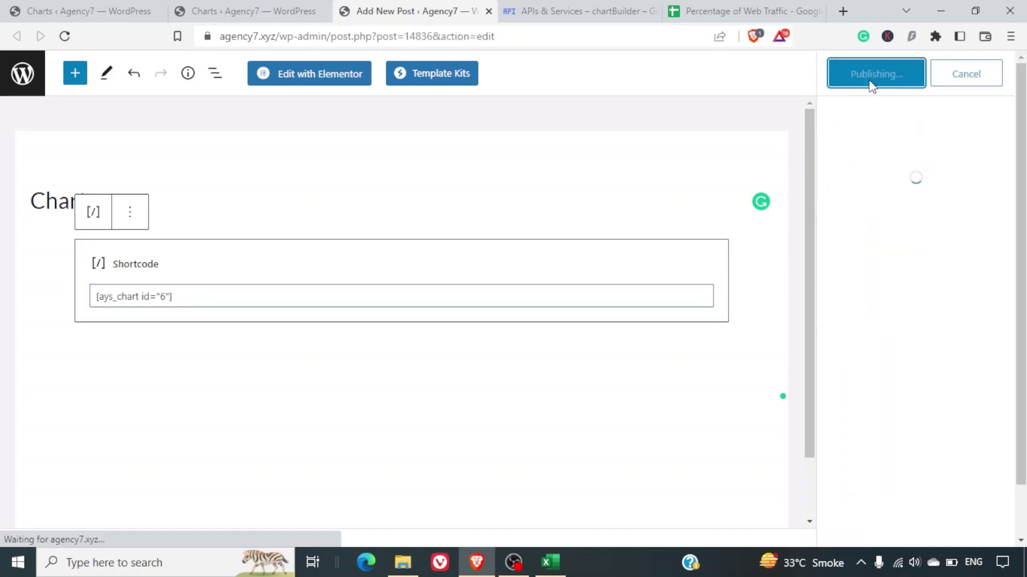
click(885, 242)
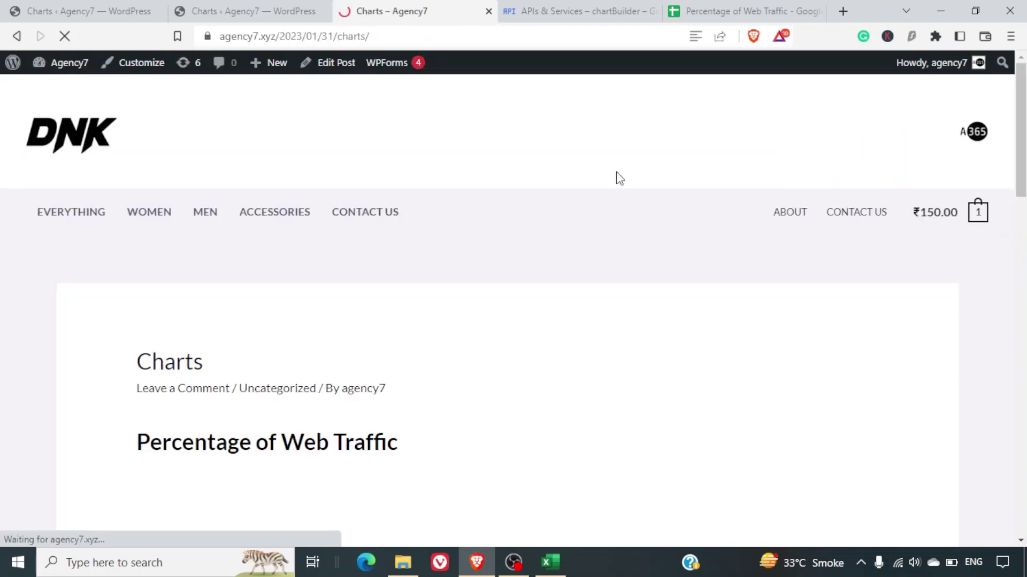
Check the donut chart on the live post, then return to the Chart Builder chart list.
scroll(619, 178, down, 5)
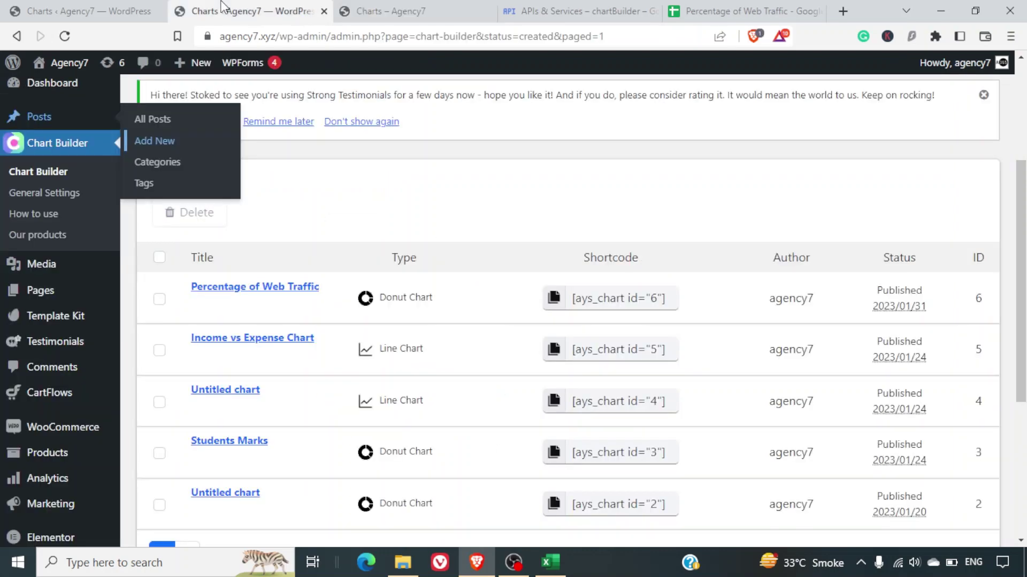
click(246, 10)
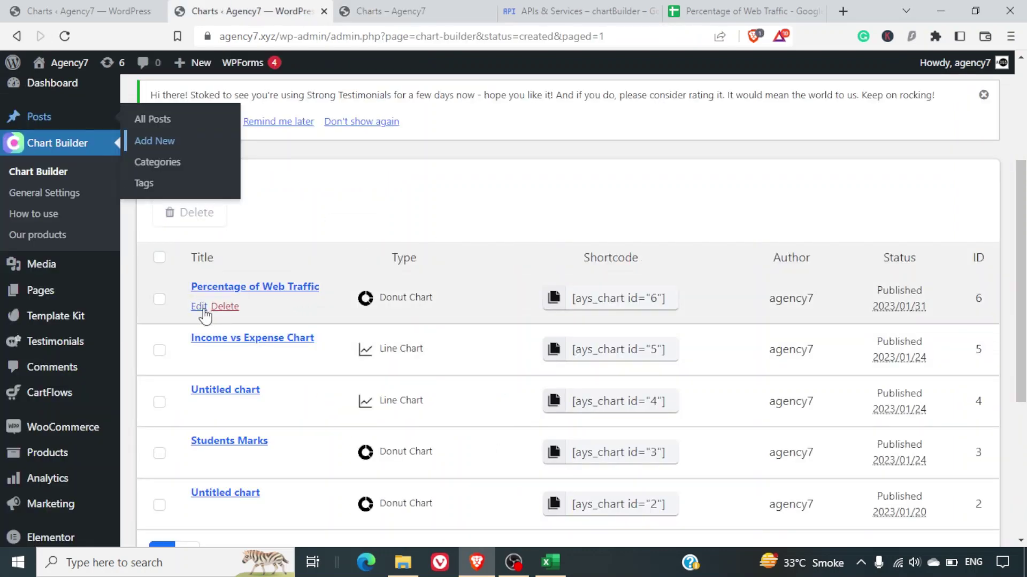
Edit the Percentage of Web Traffic chart and connect it to the Percentage of Web Traffic Google Sheet.
click(203, 309)
click(631, 299)
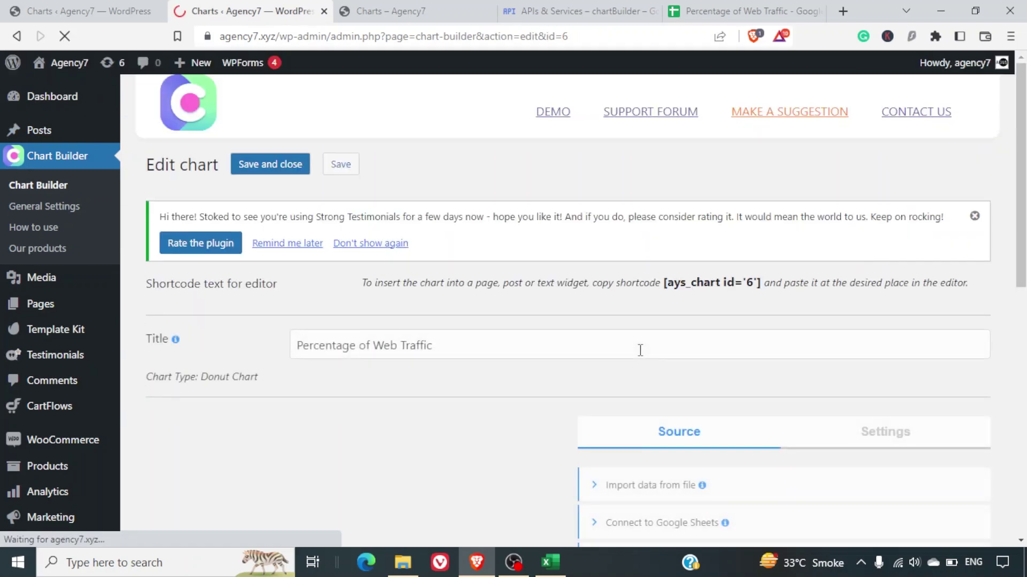
scroll(640, 350, down, 7)
scroll(640, 351, up, 6)
scroll(640, 350, down, 3)
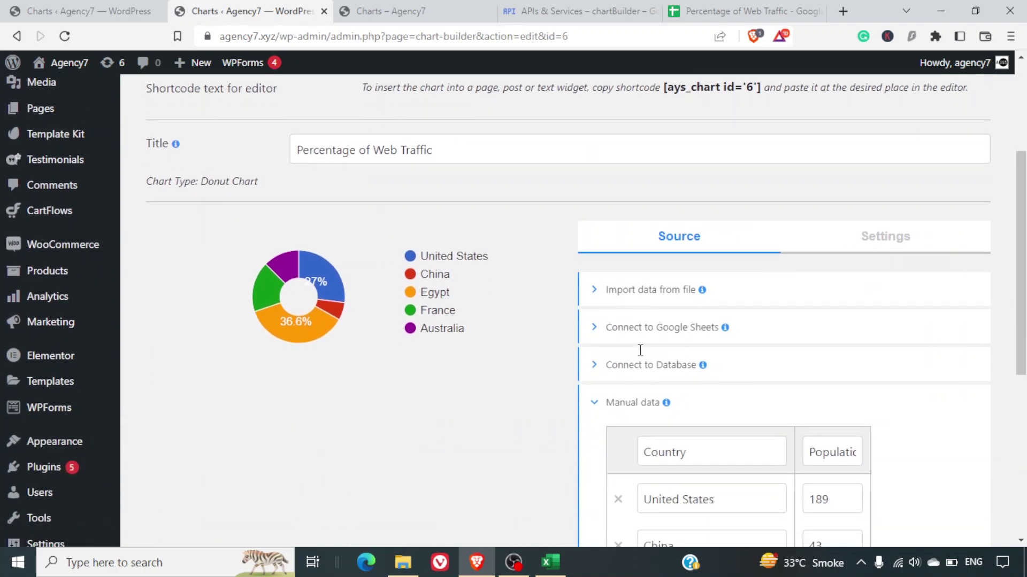
click(696, 310)
click(743, 363)
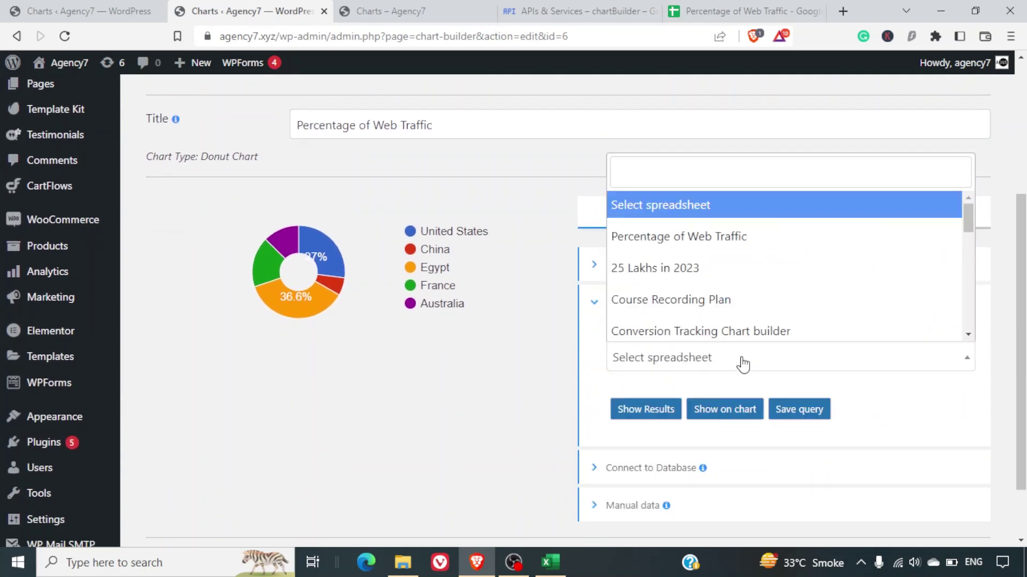
click(717, 236)
Preview the sheet data, save the query, load it into the chart, and save the chart.
click(658, 410)
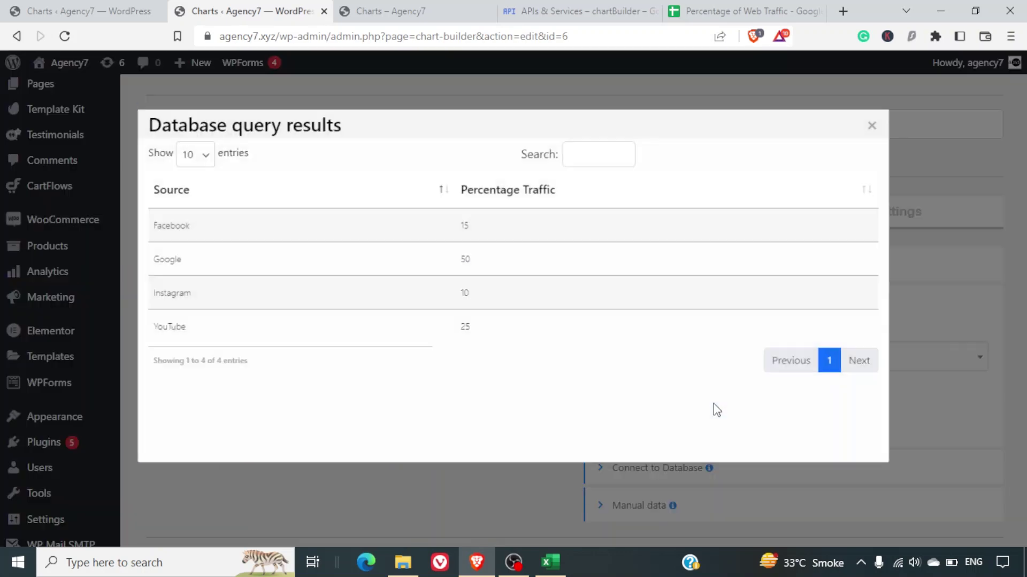
click(930, 103)
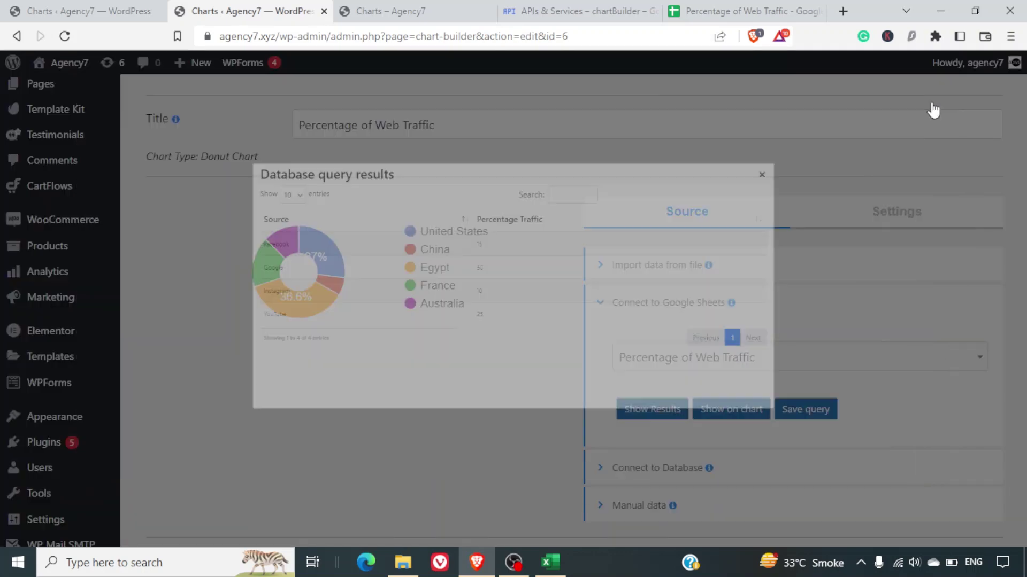
click(802, 417)
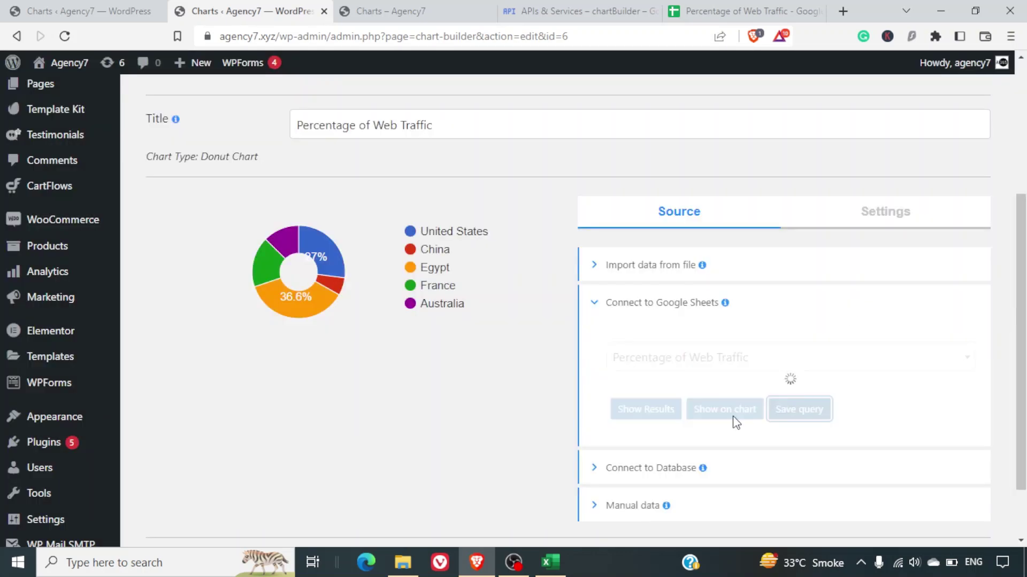
click(721, 428)
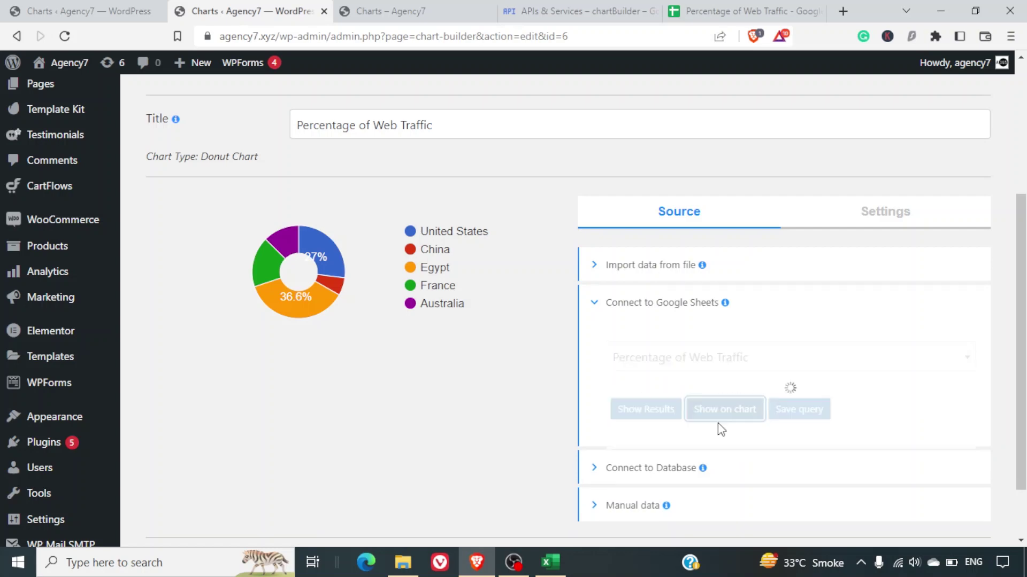
scroll(414, 378, down, 2)
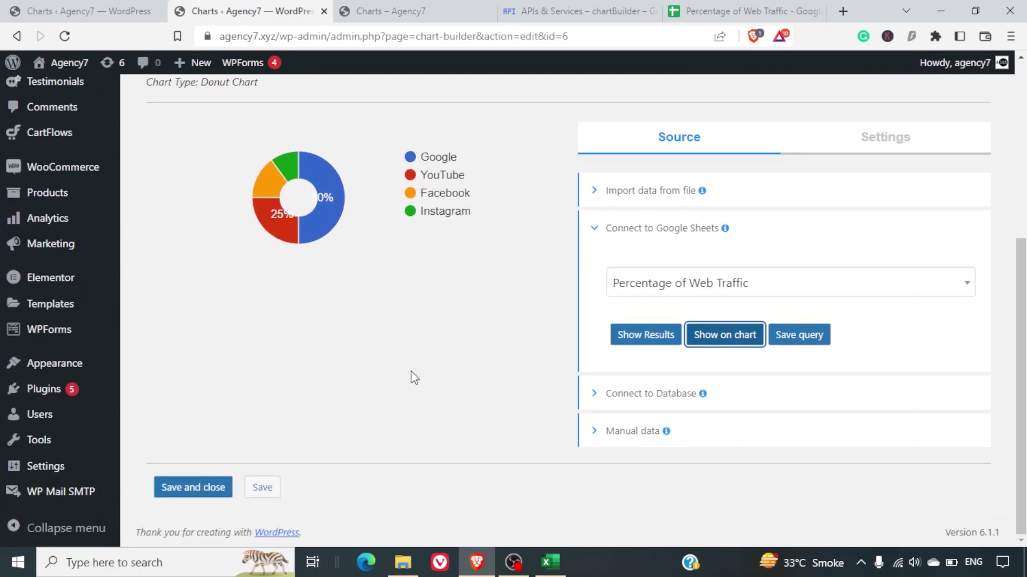
click(212, 489)
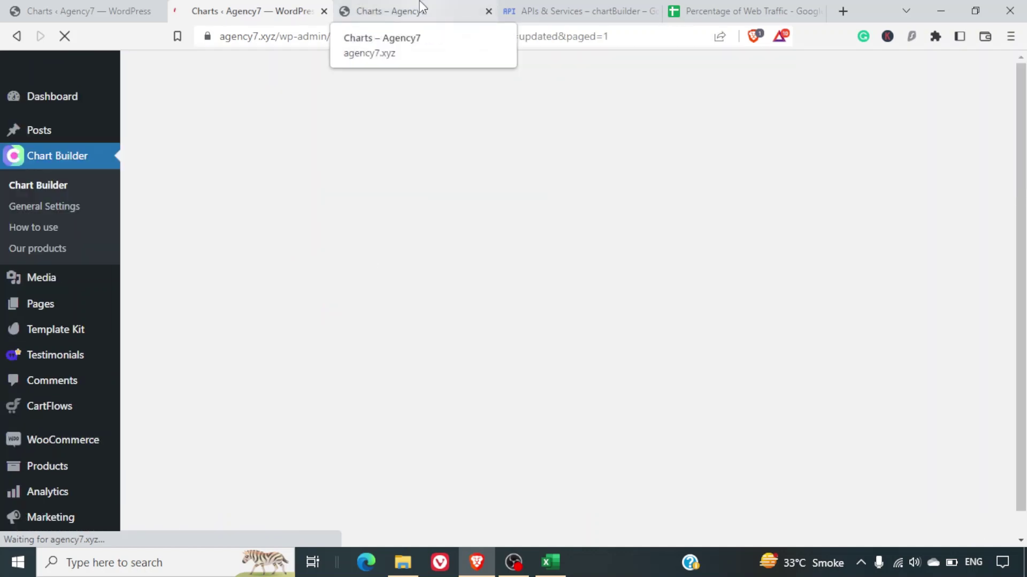
Reload the Charts post and confirm the slices: Google 50%, YouTube 25%, Facebook 15%, Instagram 10%.
click(420, 7)
key(F5)
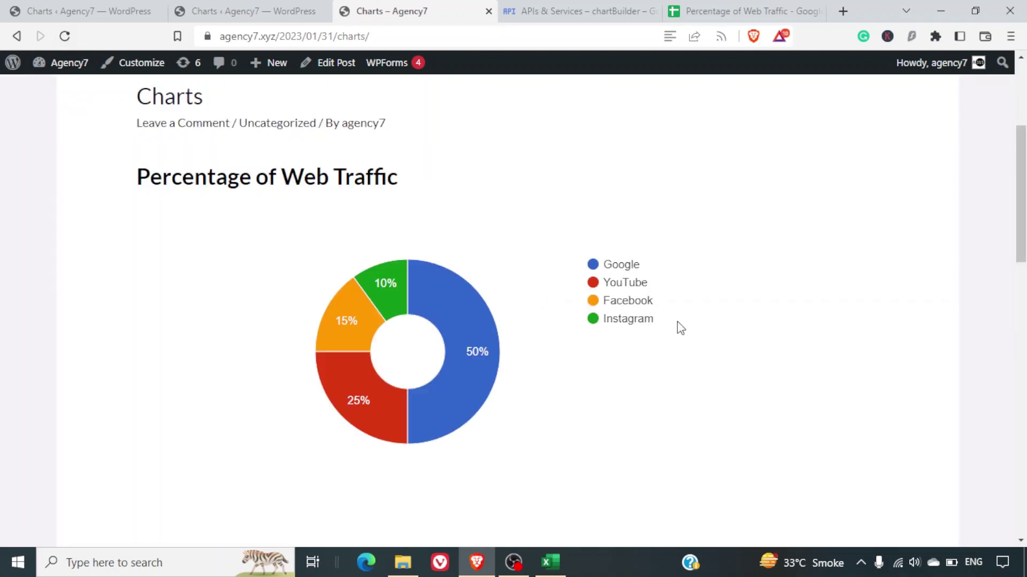
mouse_move(456, 387)
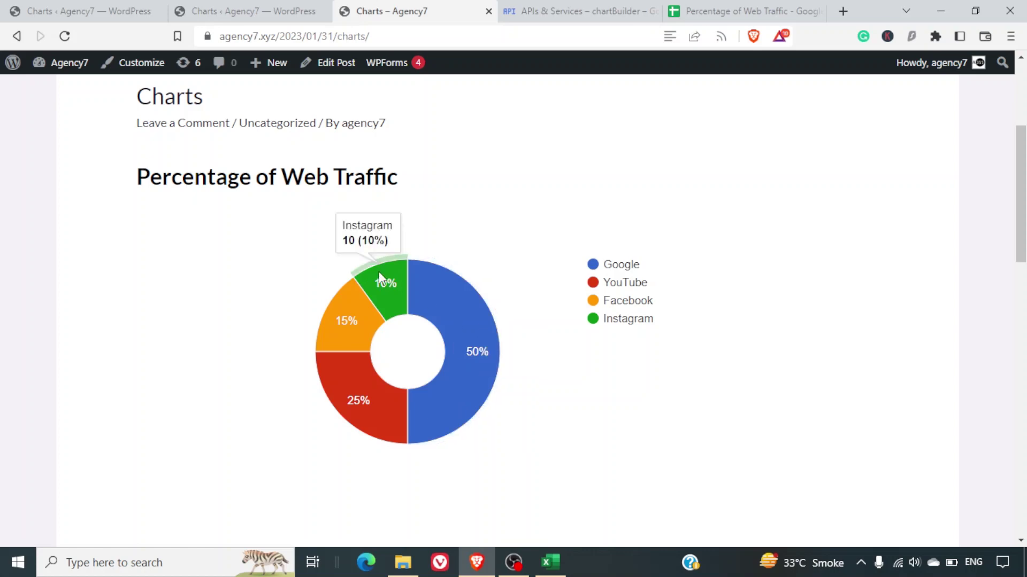
mouse_move(345, 310)
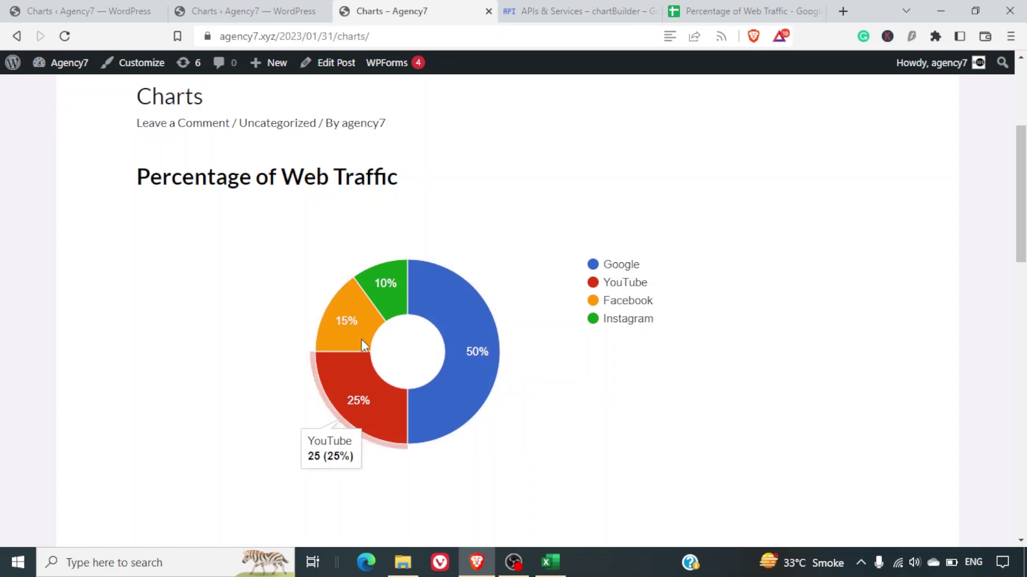
mouse_move(364, 379)
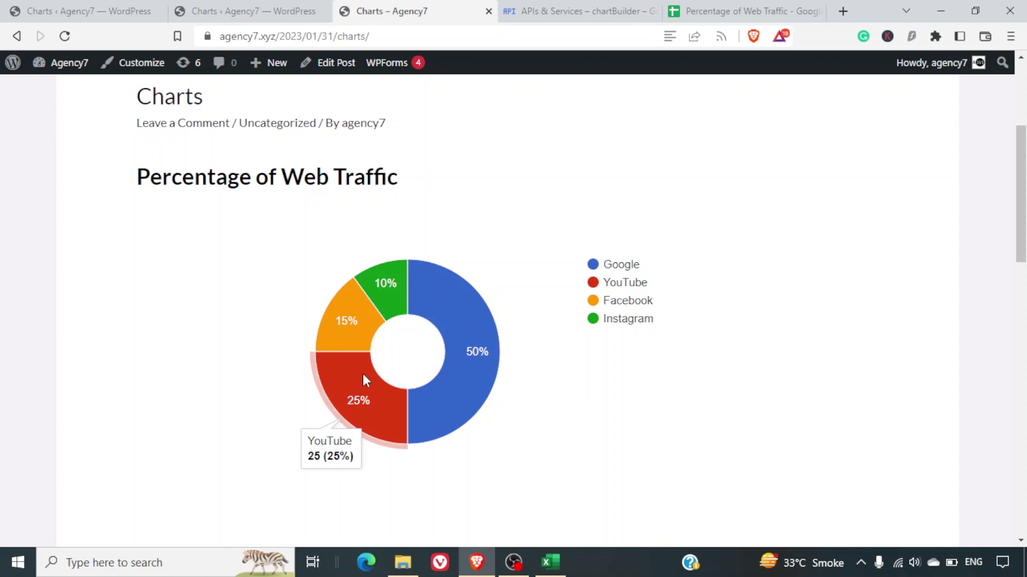